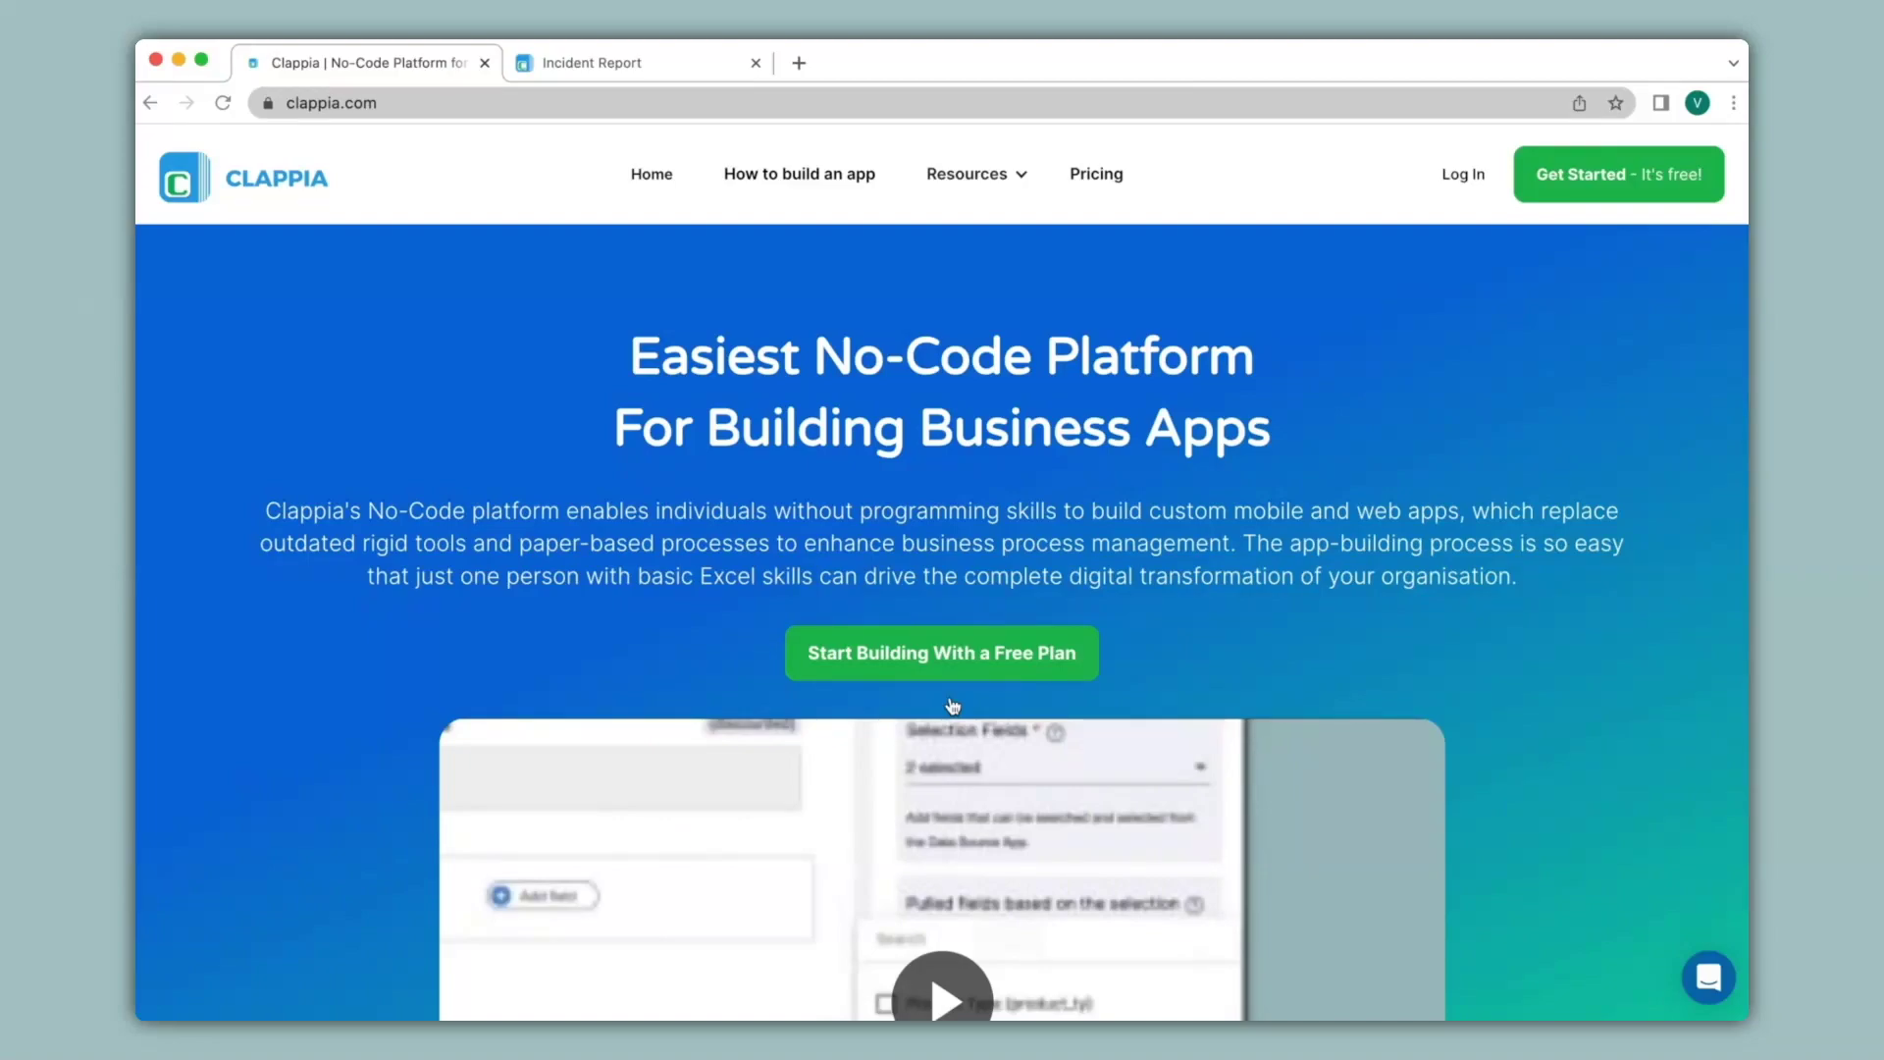
# Switch to the Incident Report app and scroll through its entry form down to the Submit buttons
pyautogui.click(644, 66)
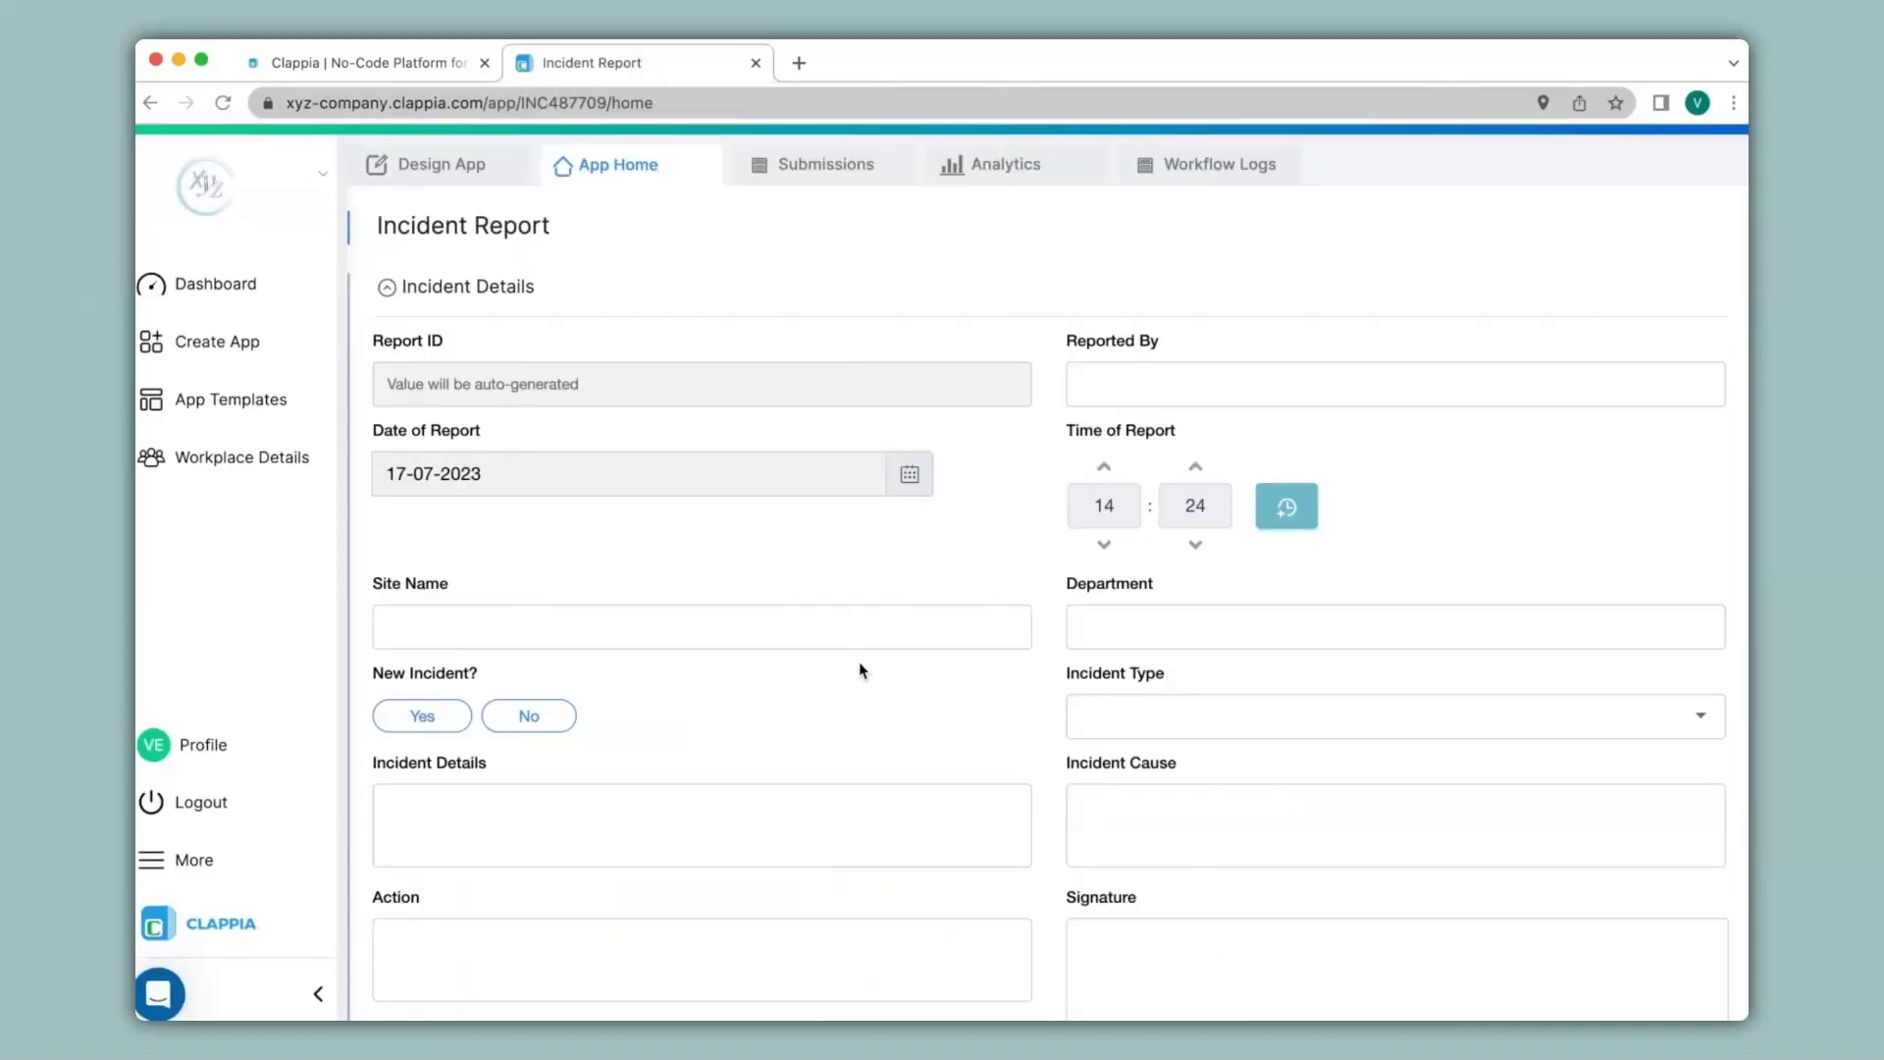
pyautogui.scroll(-5, 859, 671)
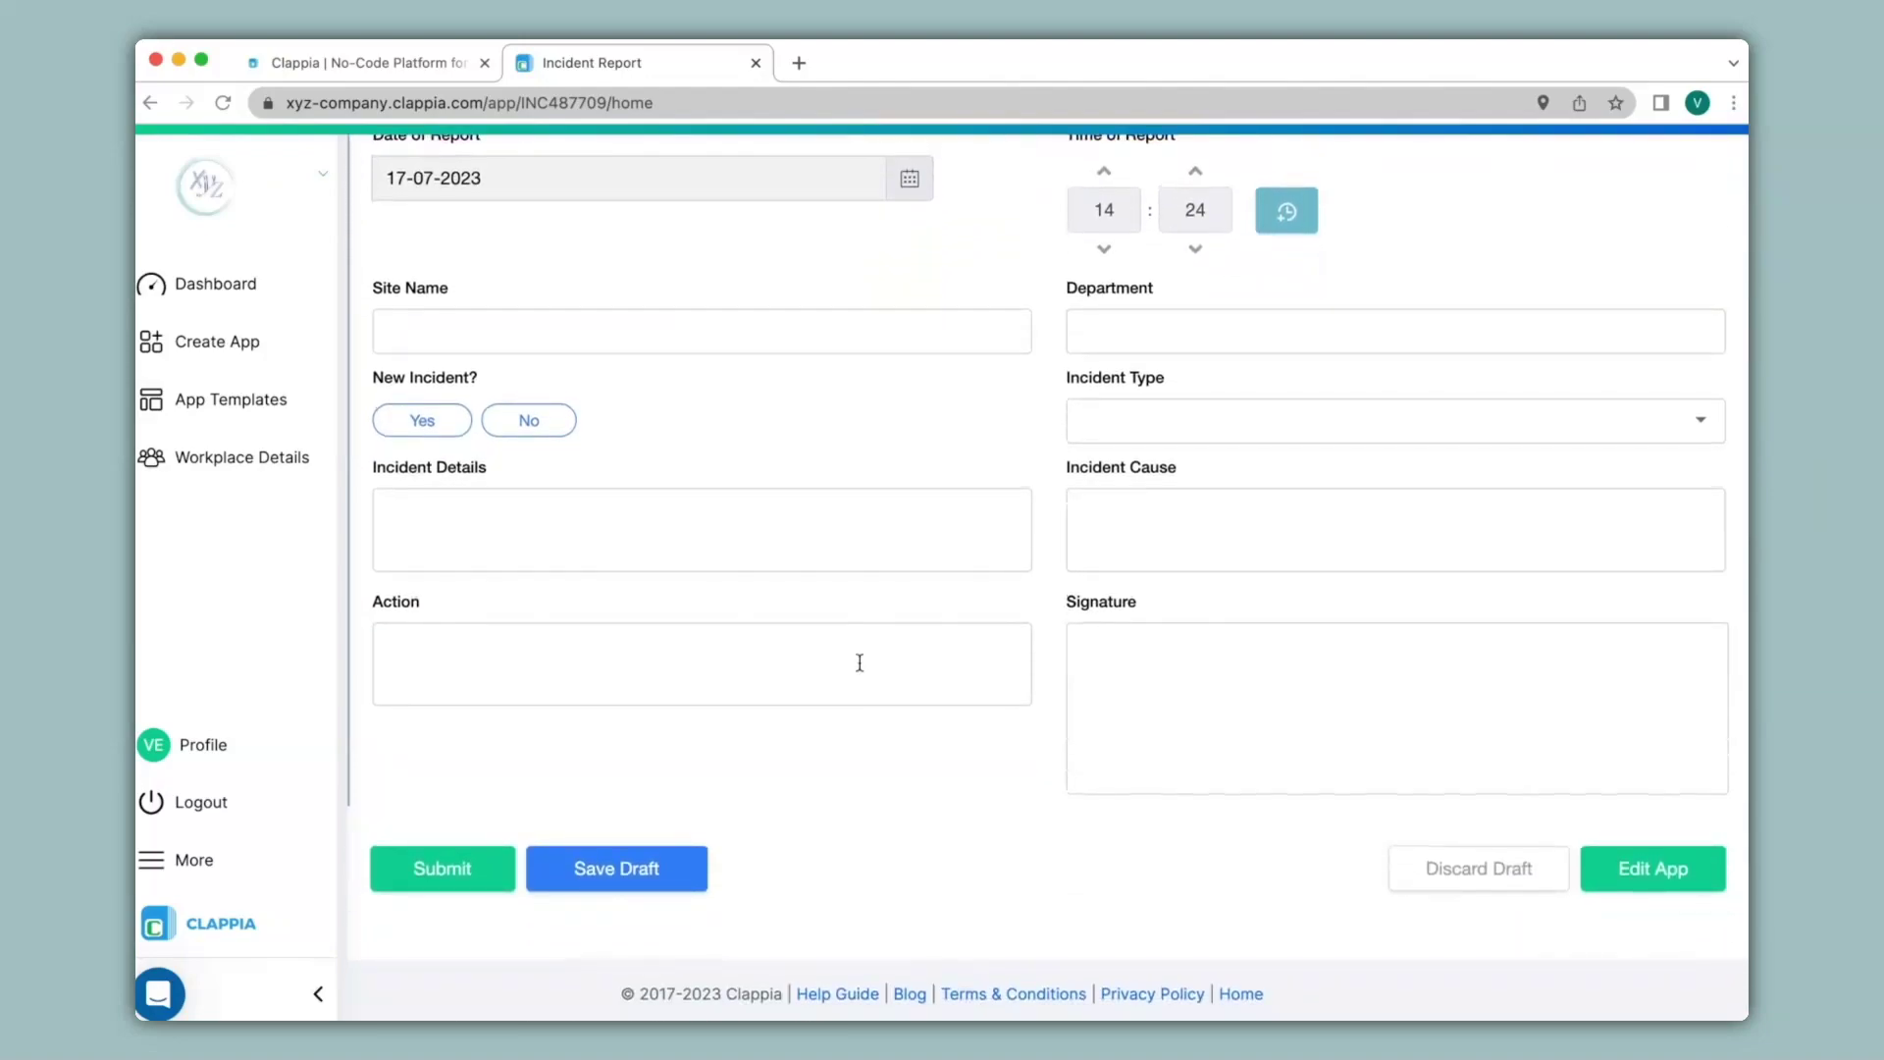
pyautogui.click(480, 860)
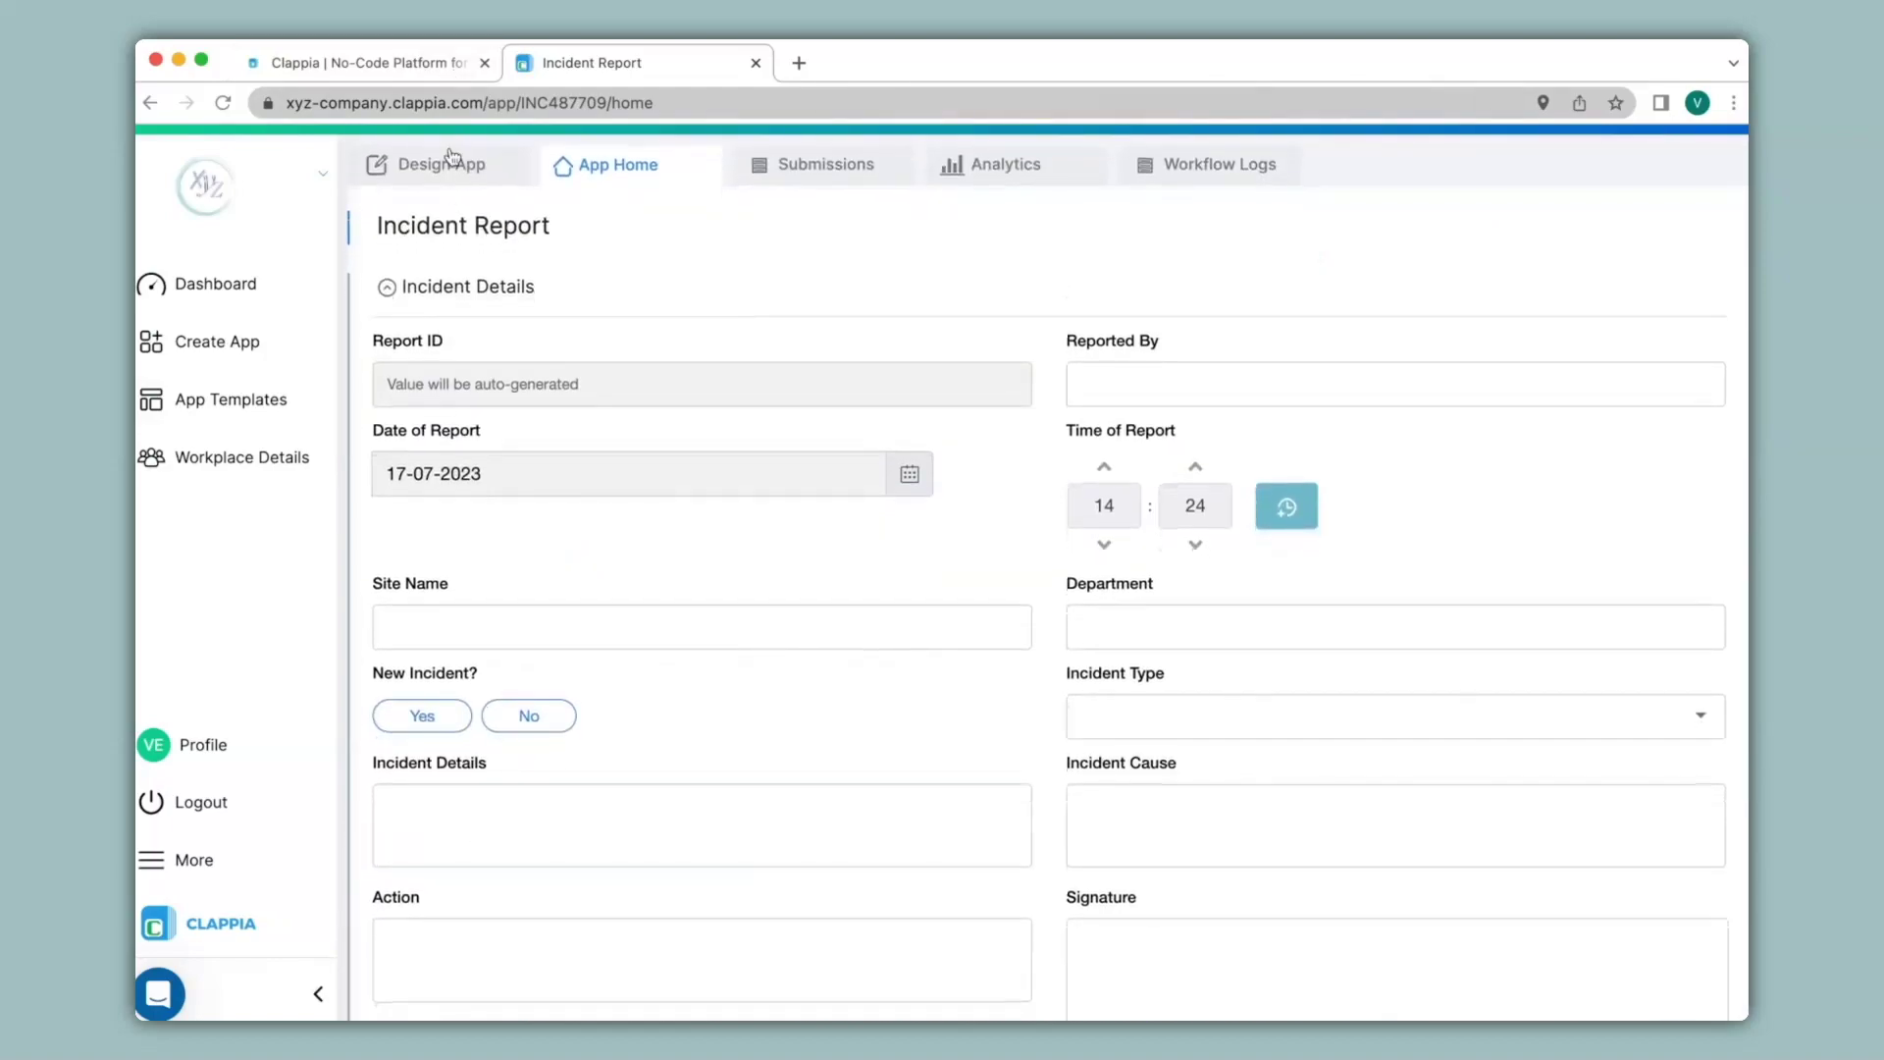
pyautogui.click(452, 176)
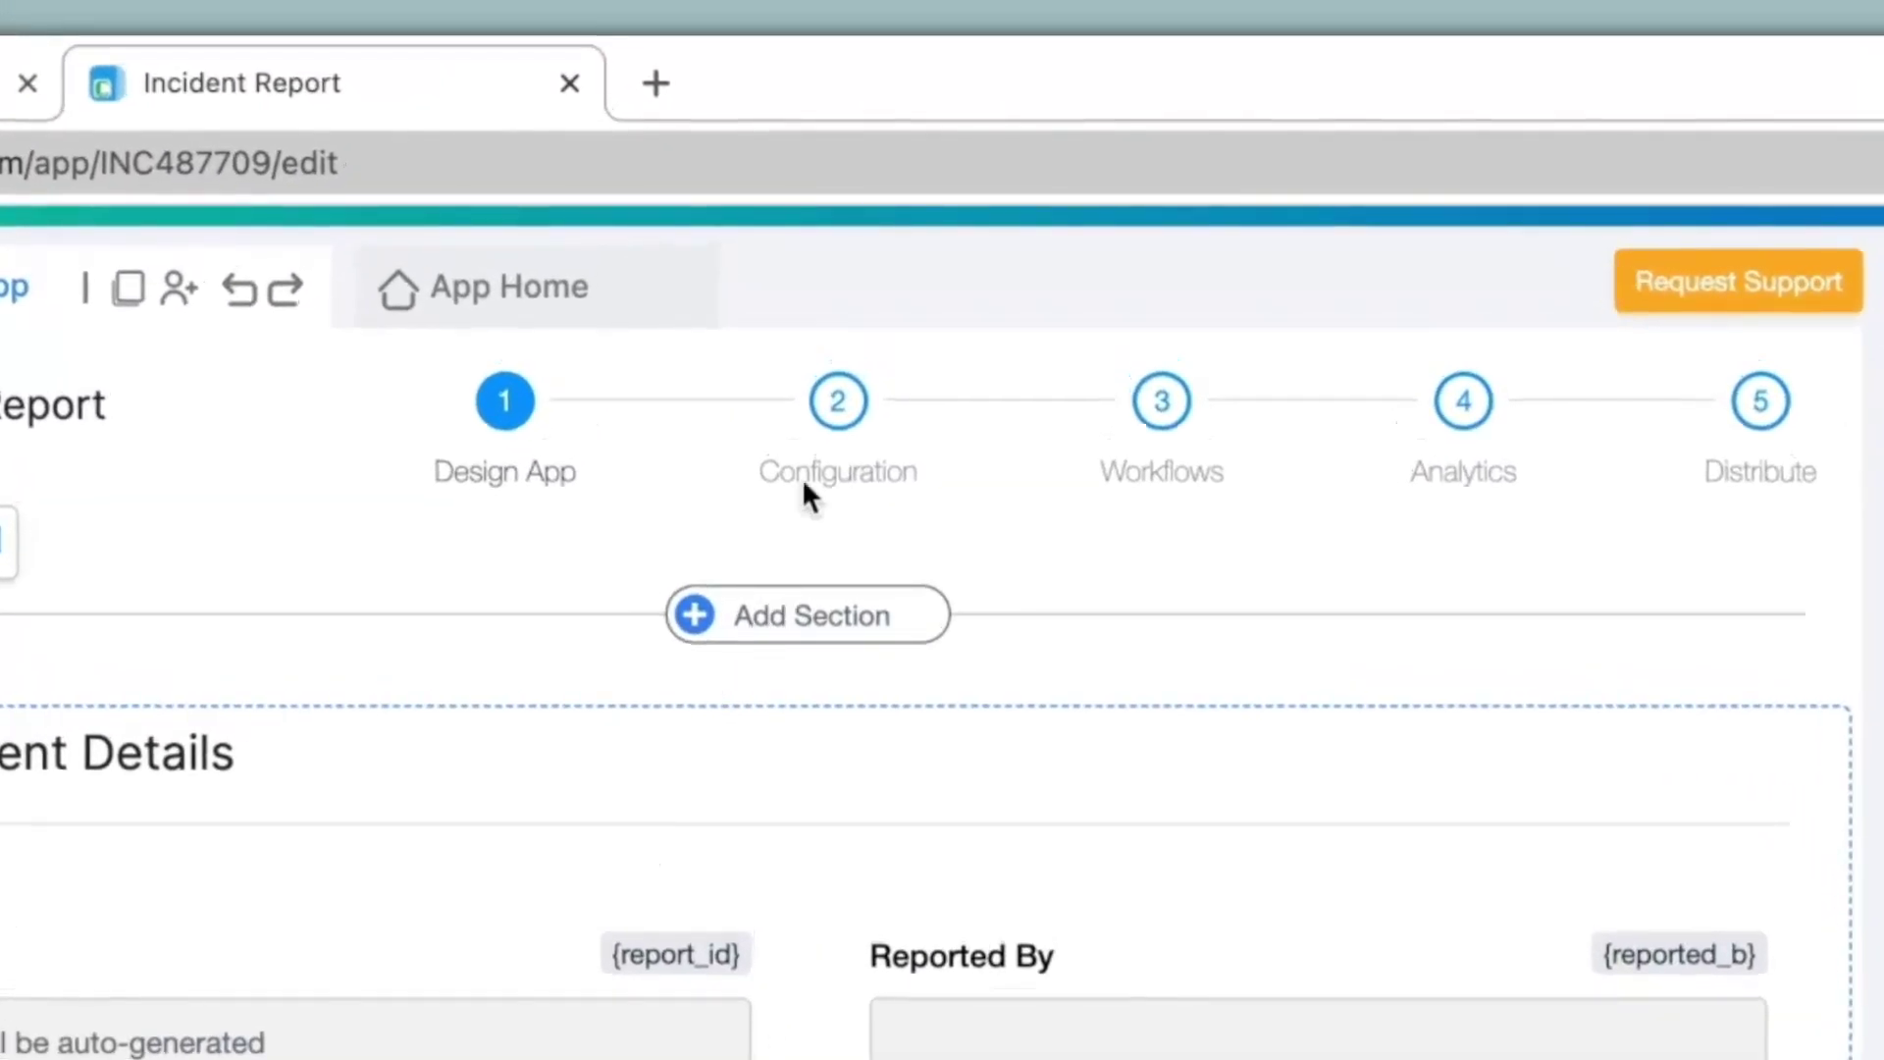
# Under Configuration > Print Settings, add a new print template named 'Incident Report'
pyautogui.click(837, 417)
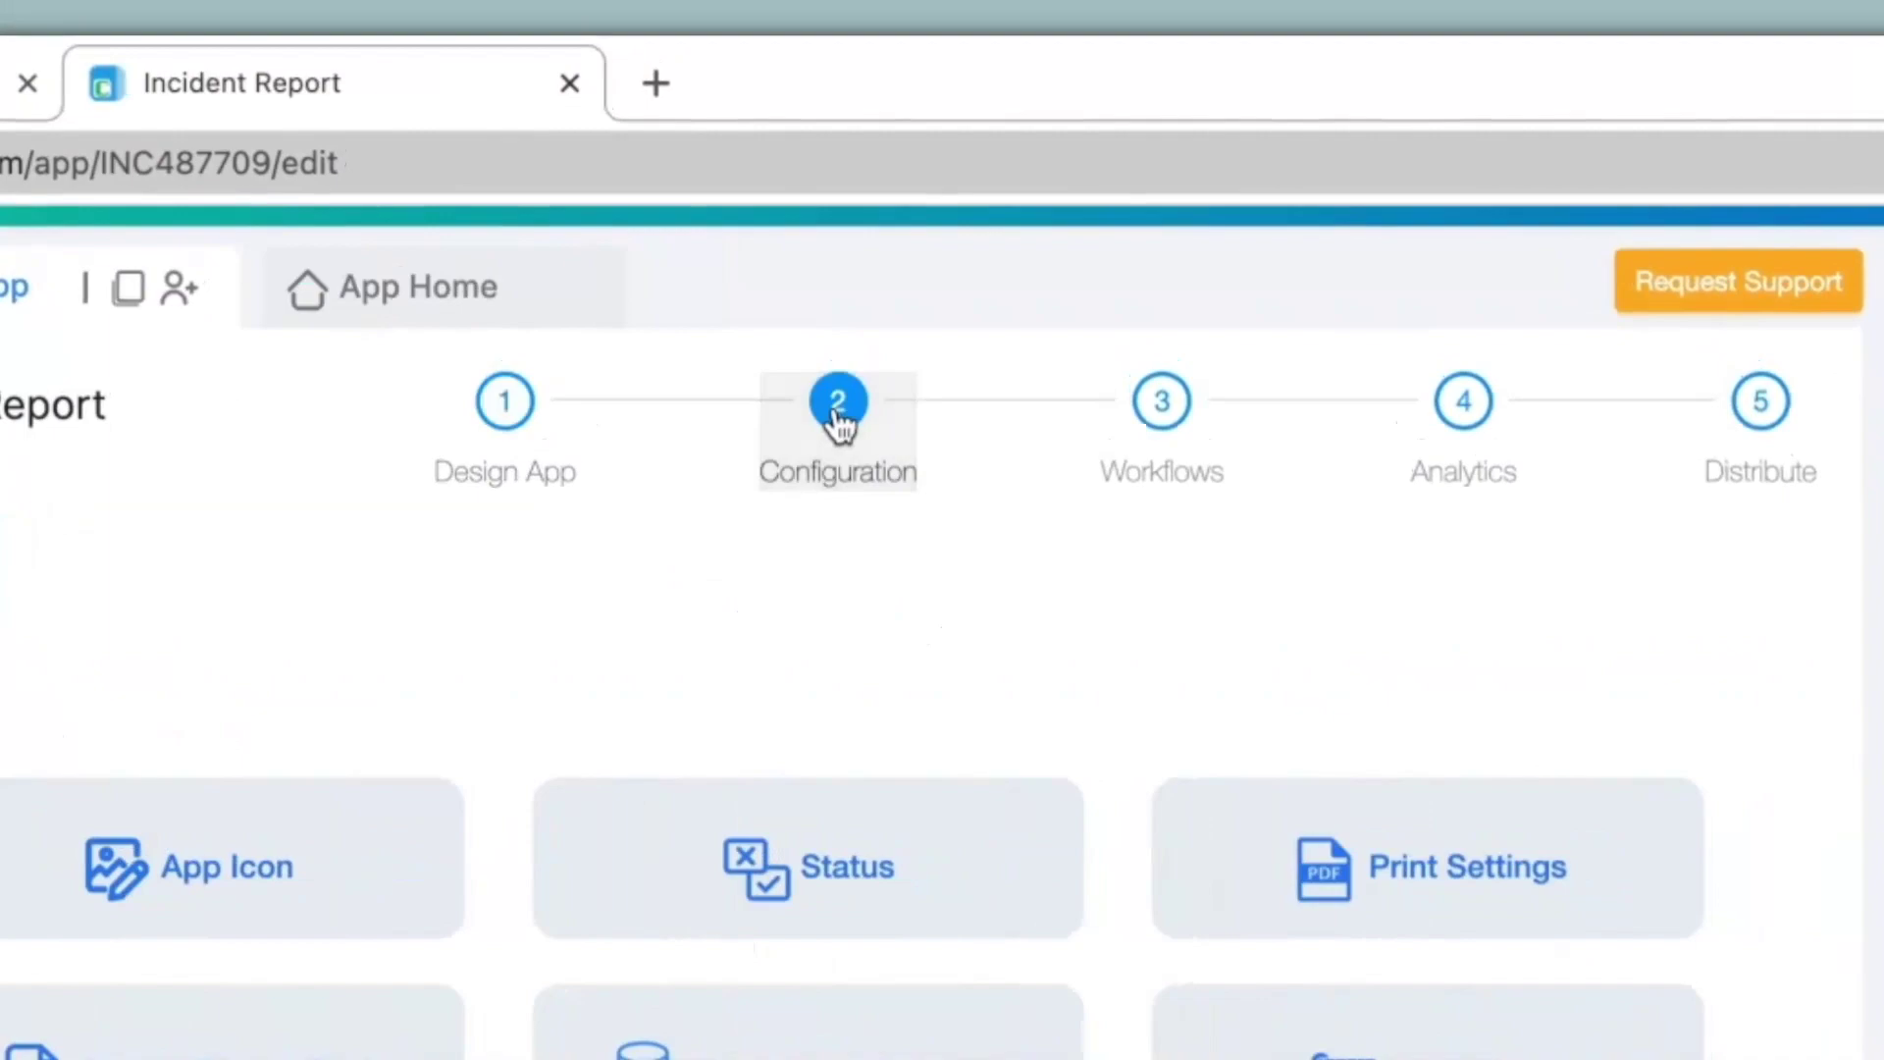
pyautogui.click(1516, 911)
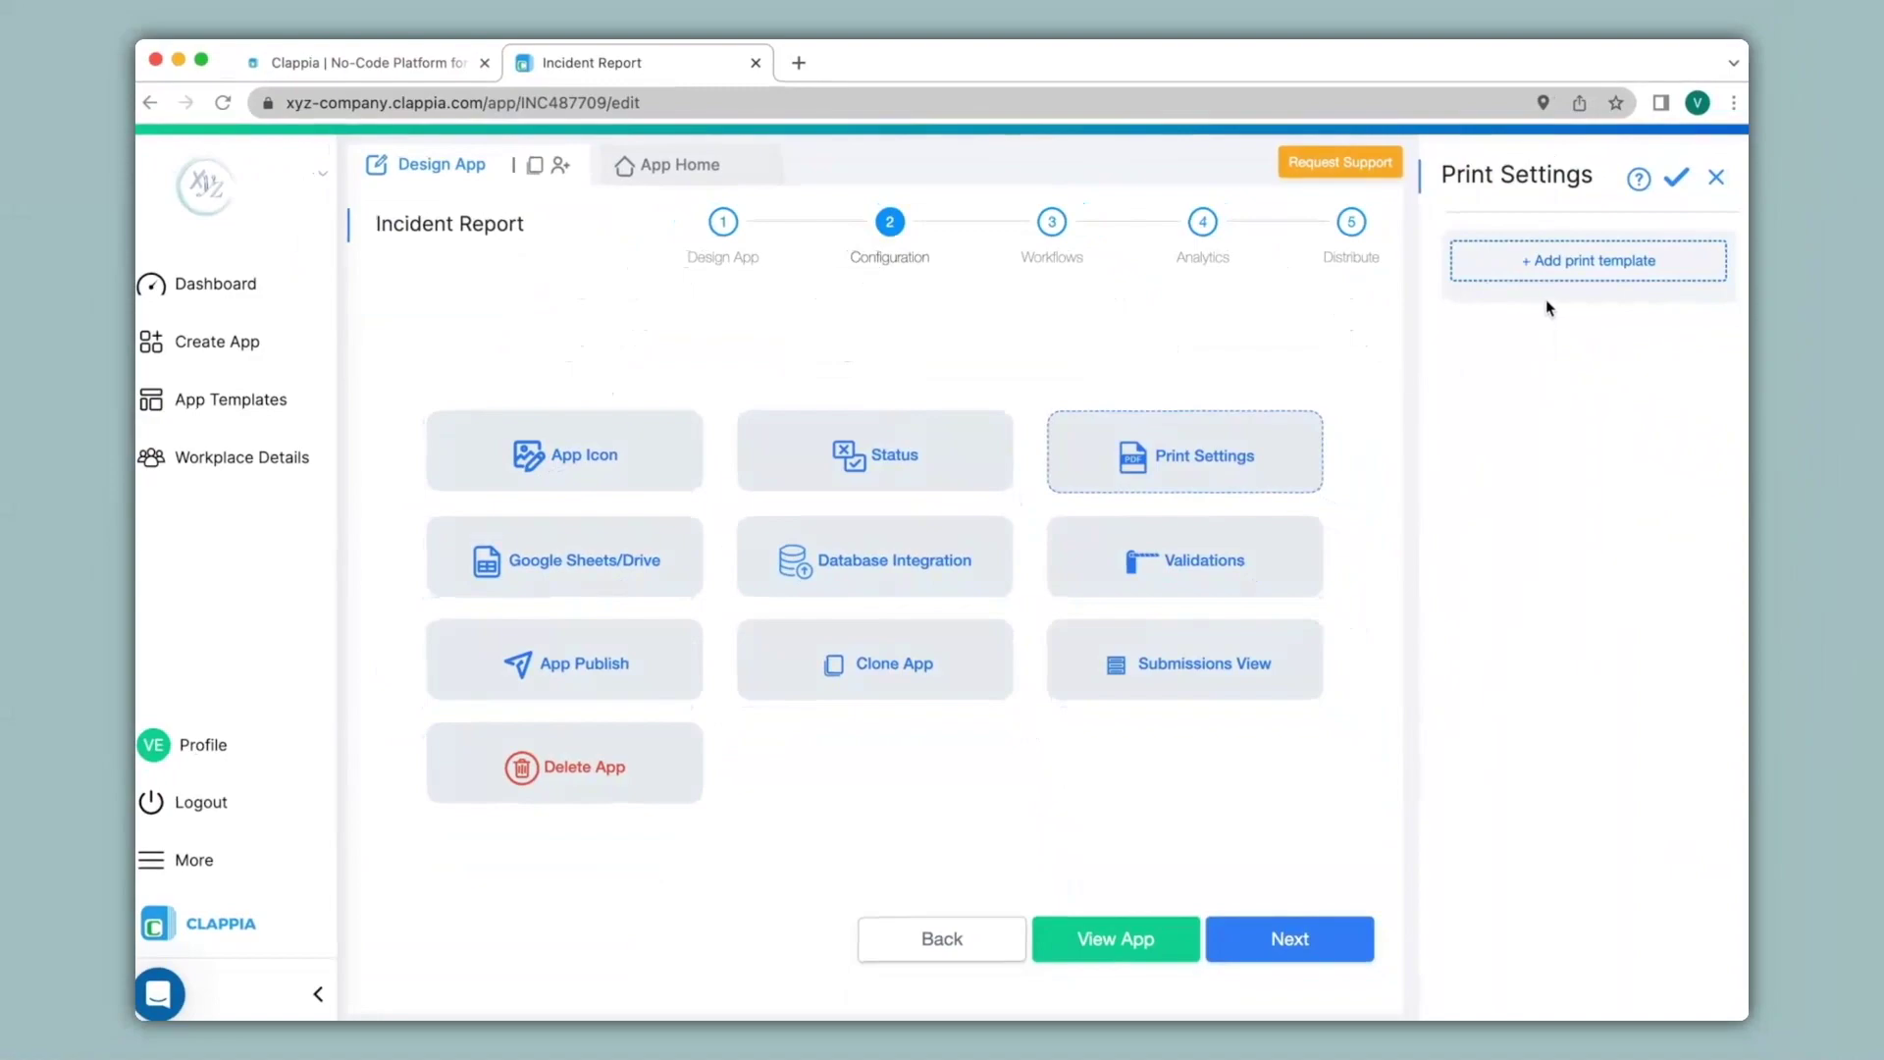
pyautogui.click(1558, 273)
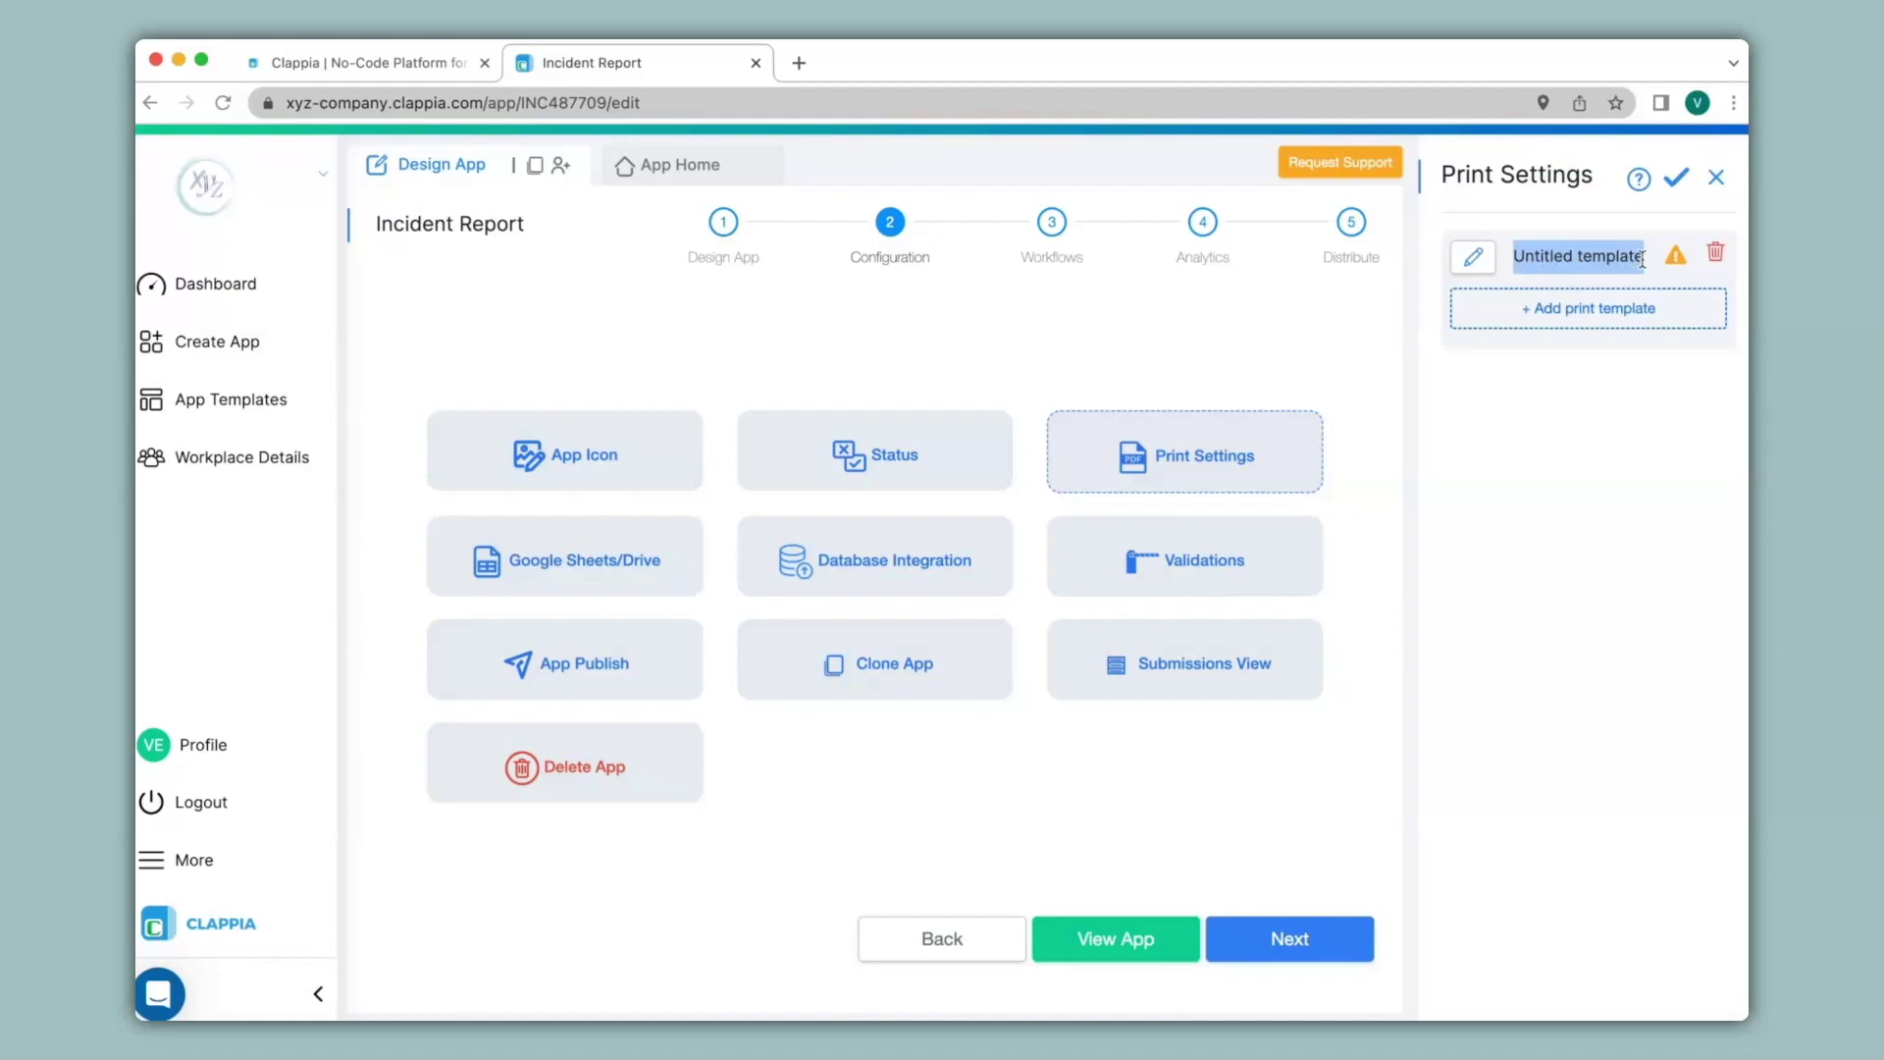
pyautogui.write('Incident Report')
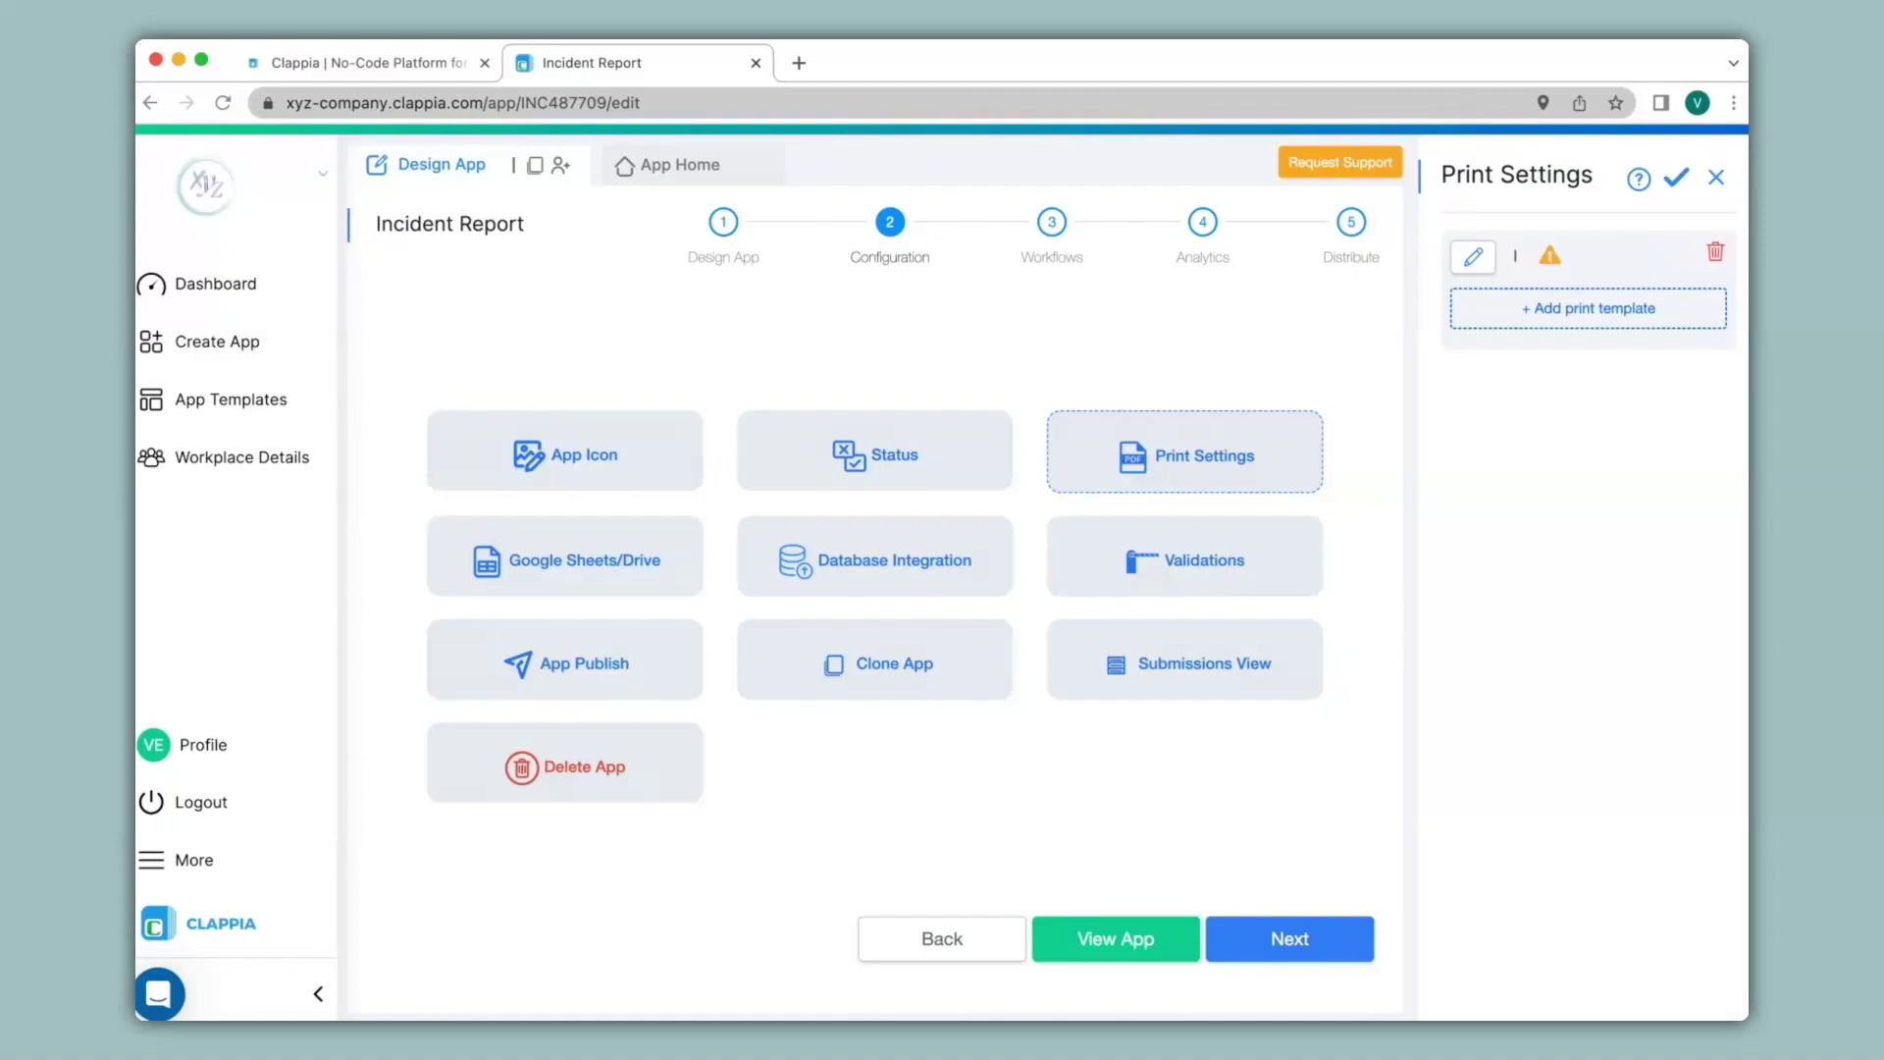
# Open the Incident Report template editor and look over the insert options list
pyautogui.click(1475, 259)
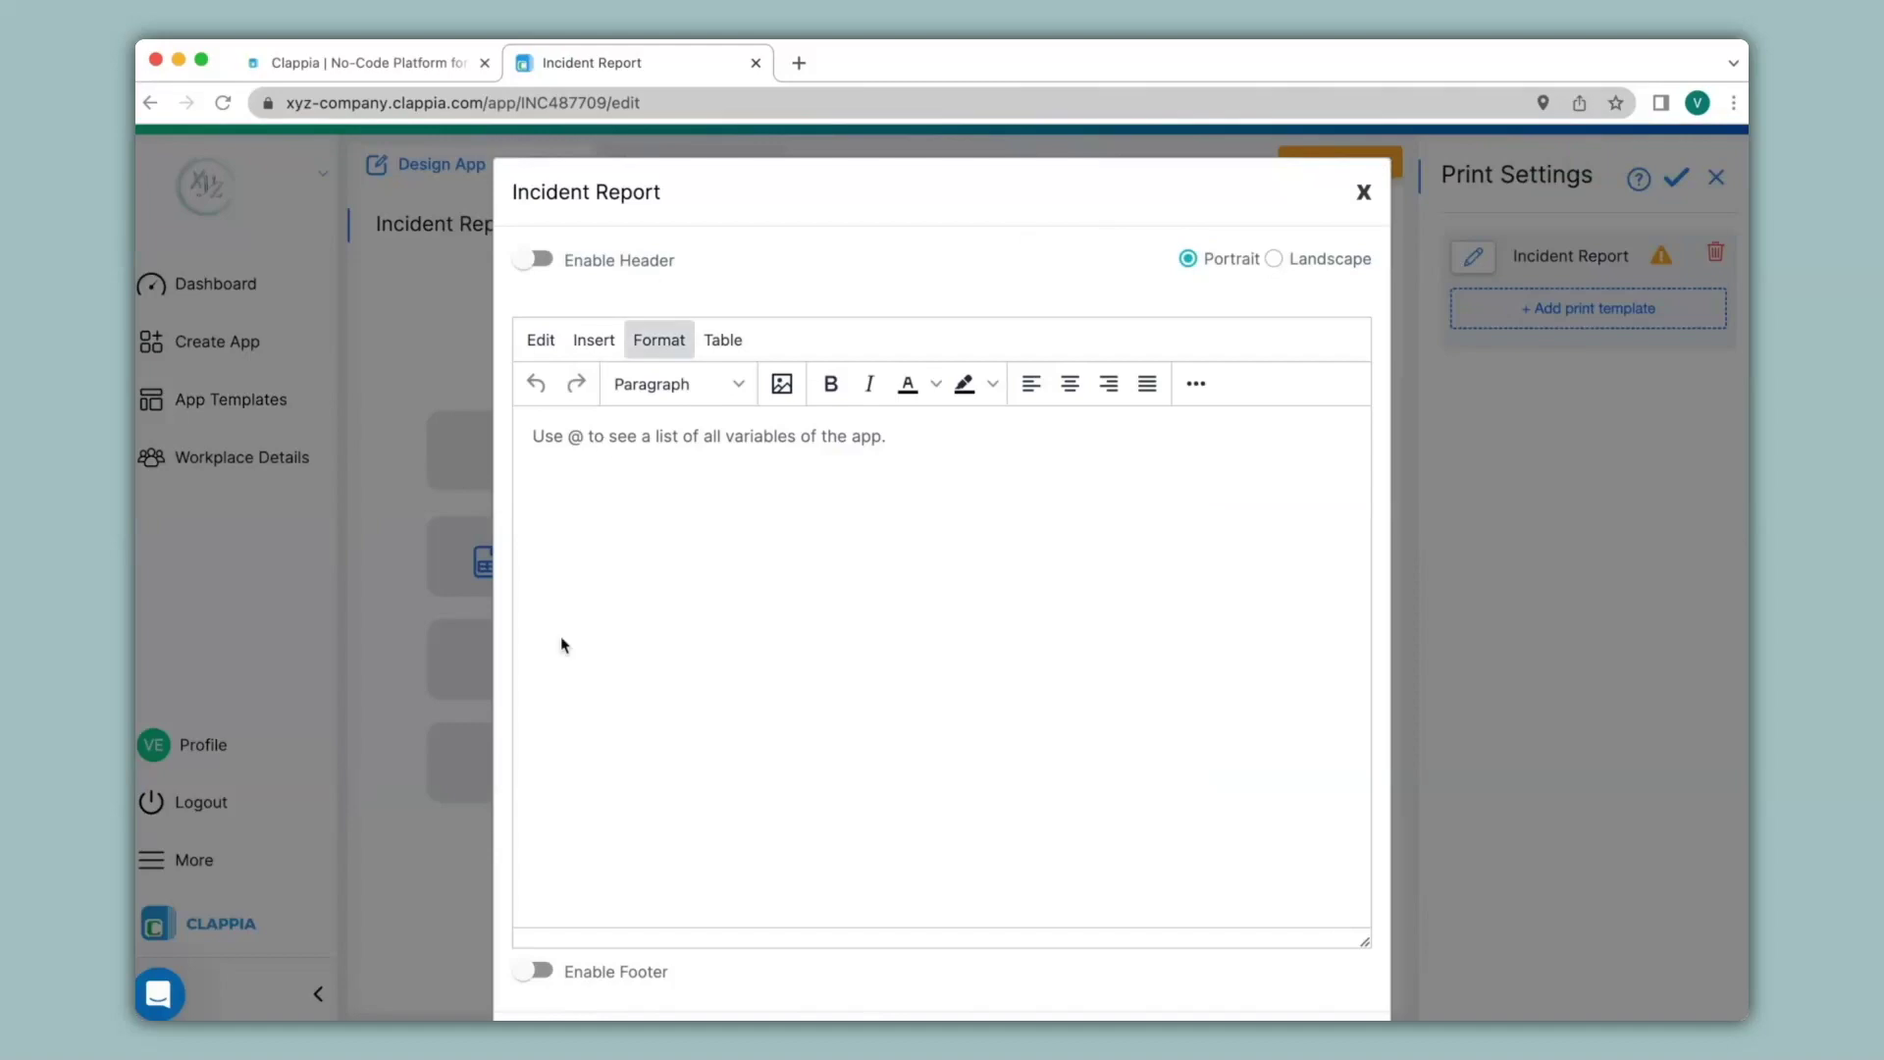
pyautogui.click(633, 467)
pyautogui.write('Text')
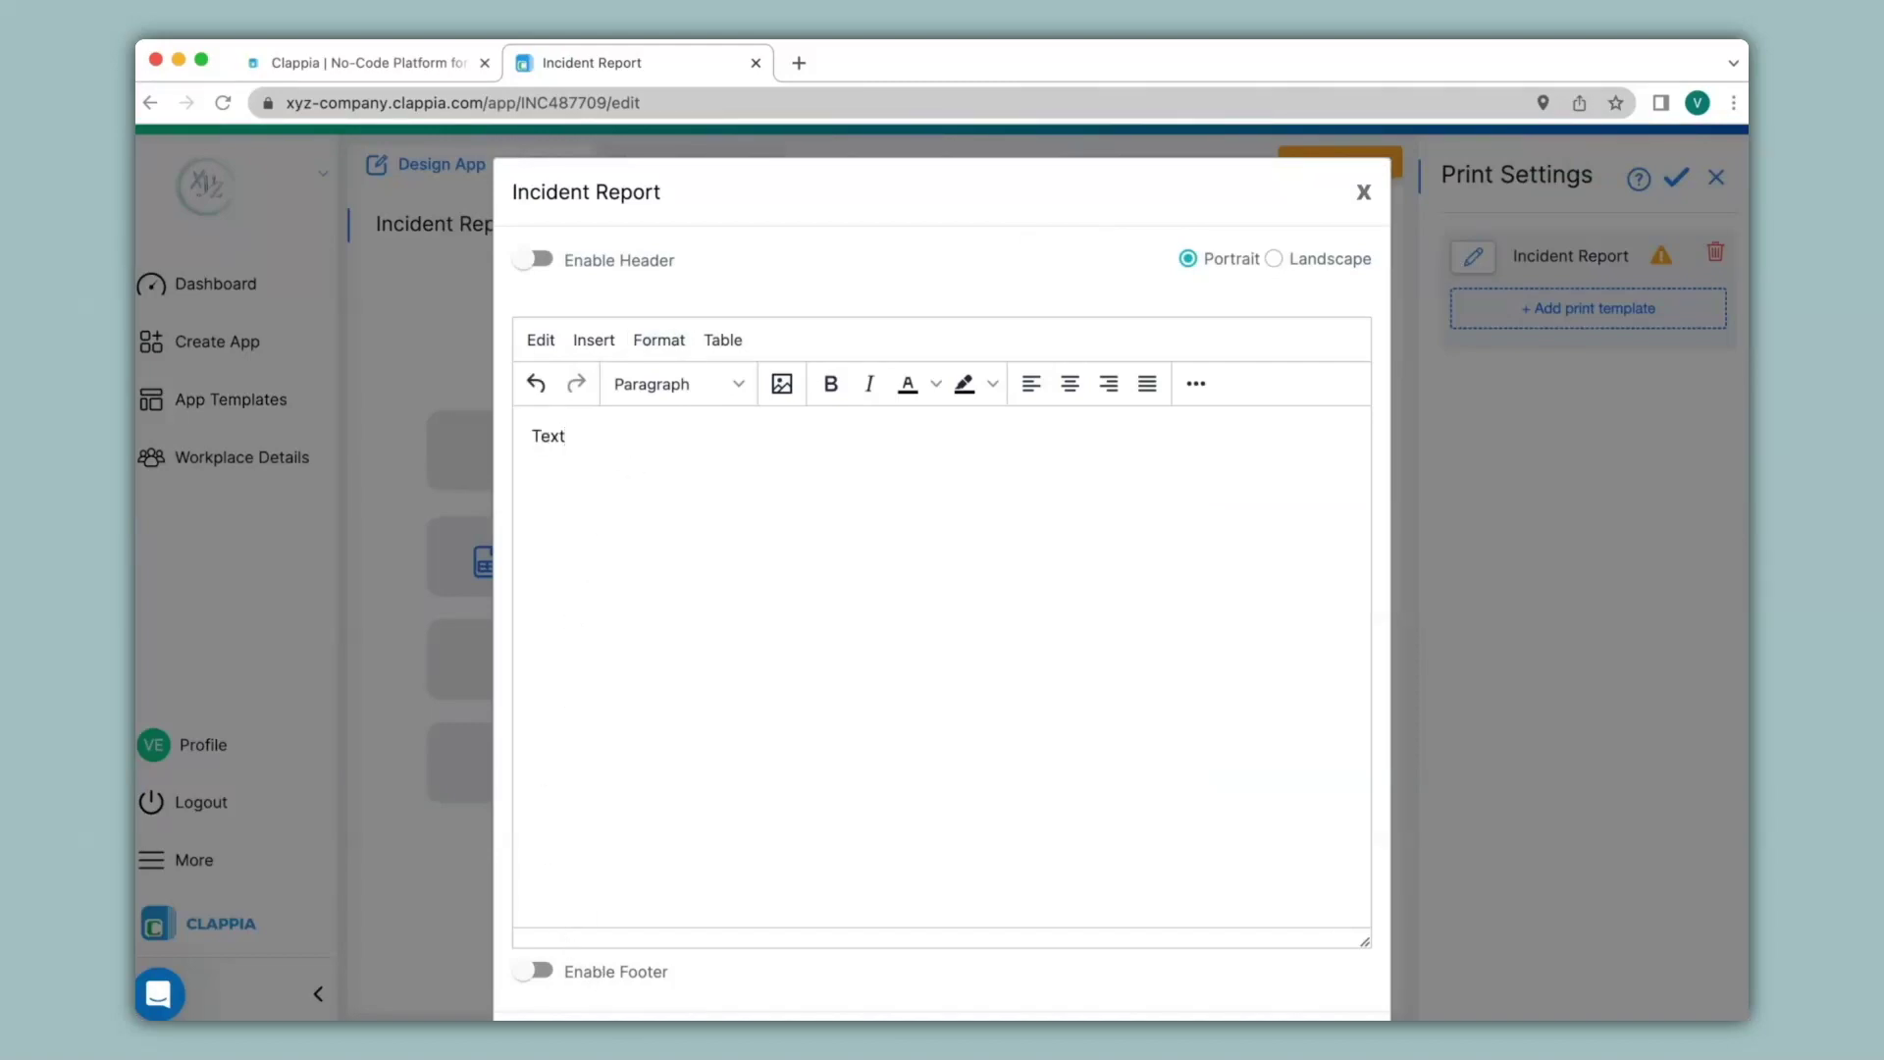
pyautogui.click(594, 341)
pyautogui.moveTo(656, 344)
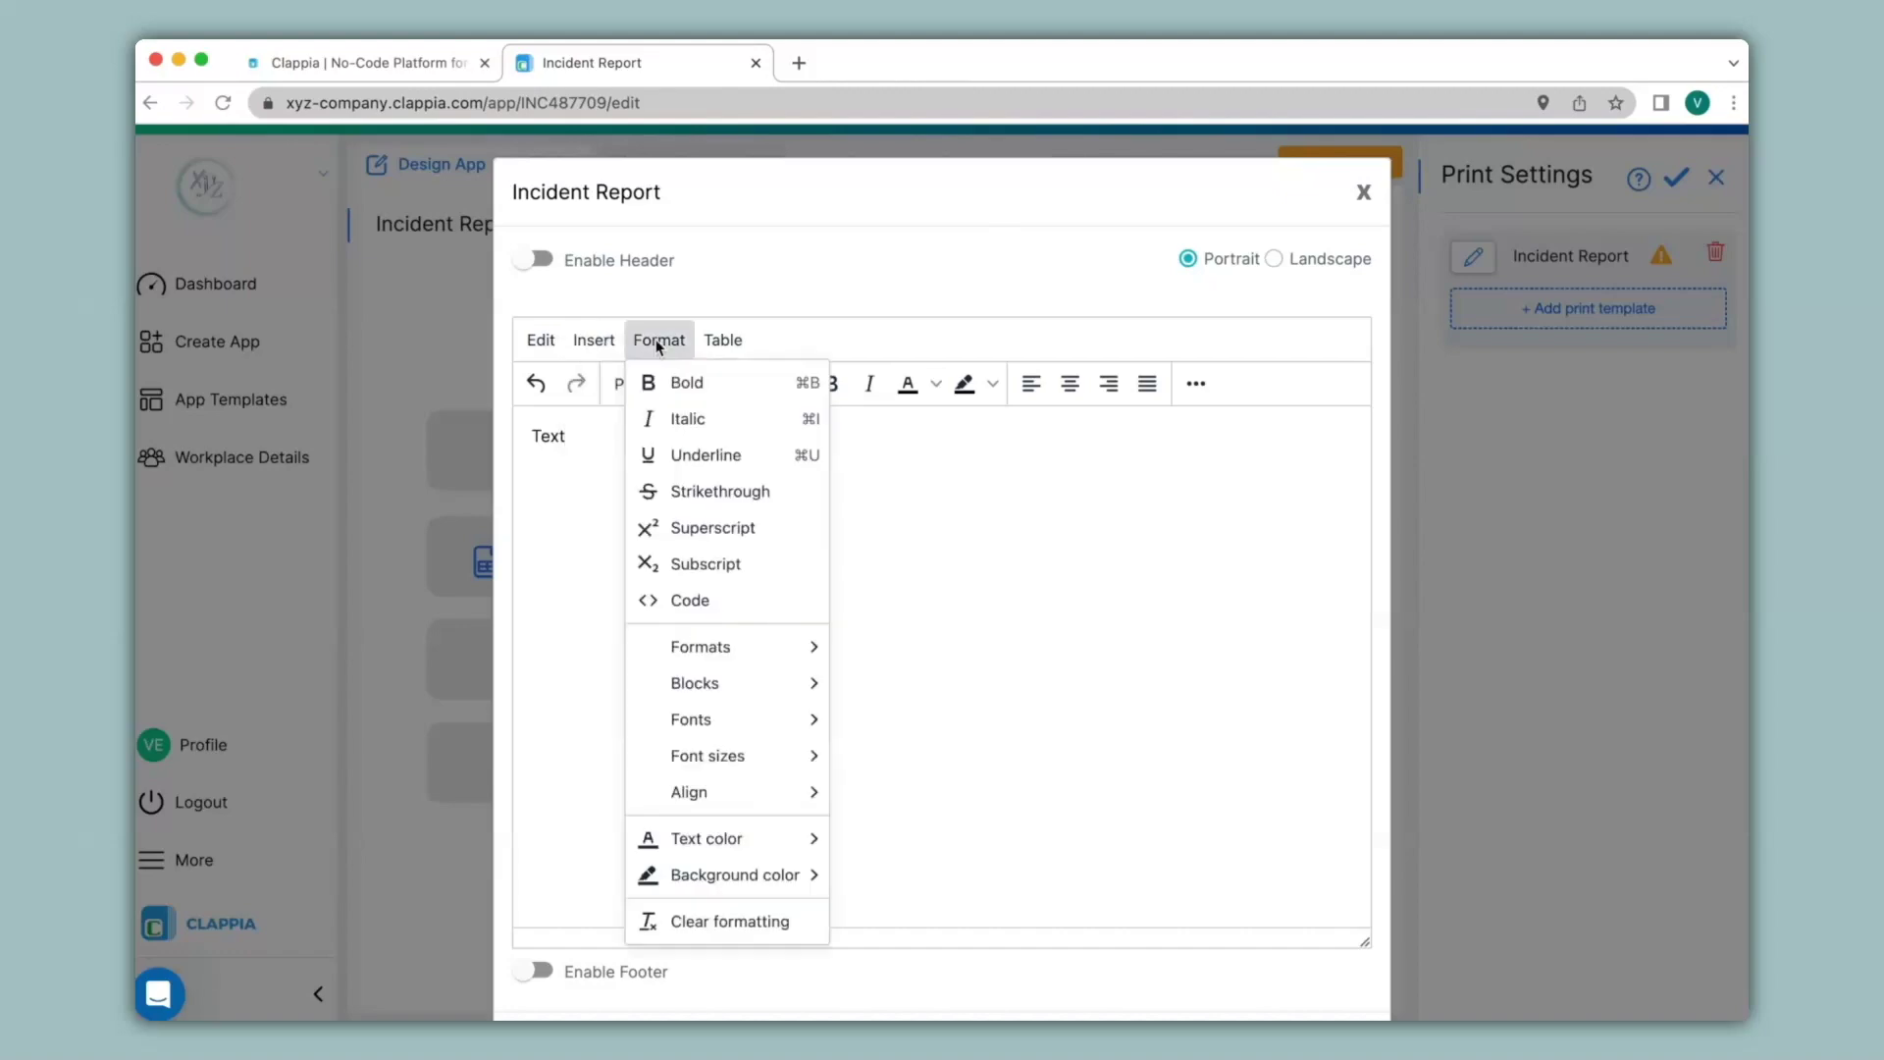
pyautogui.moveTo(718, 343)
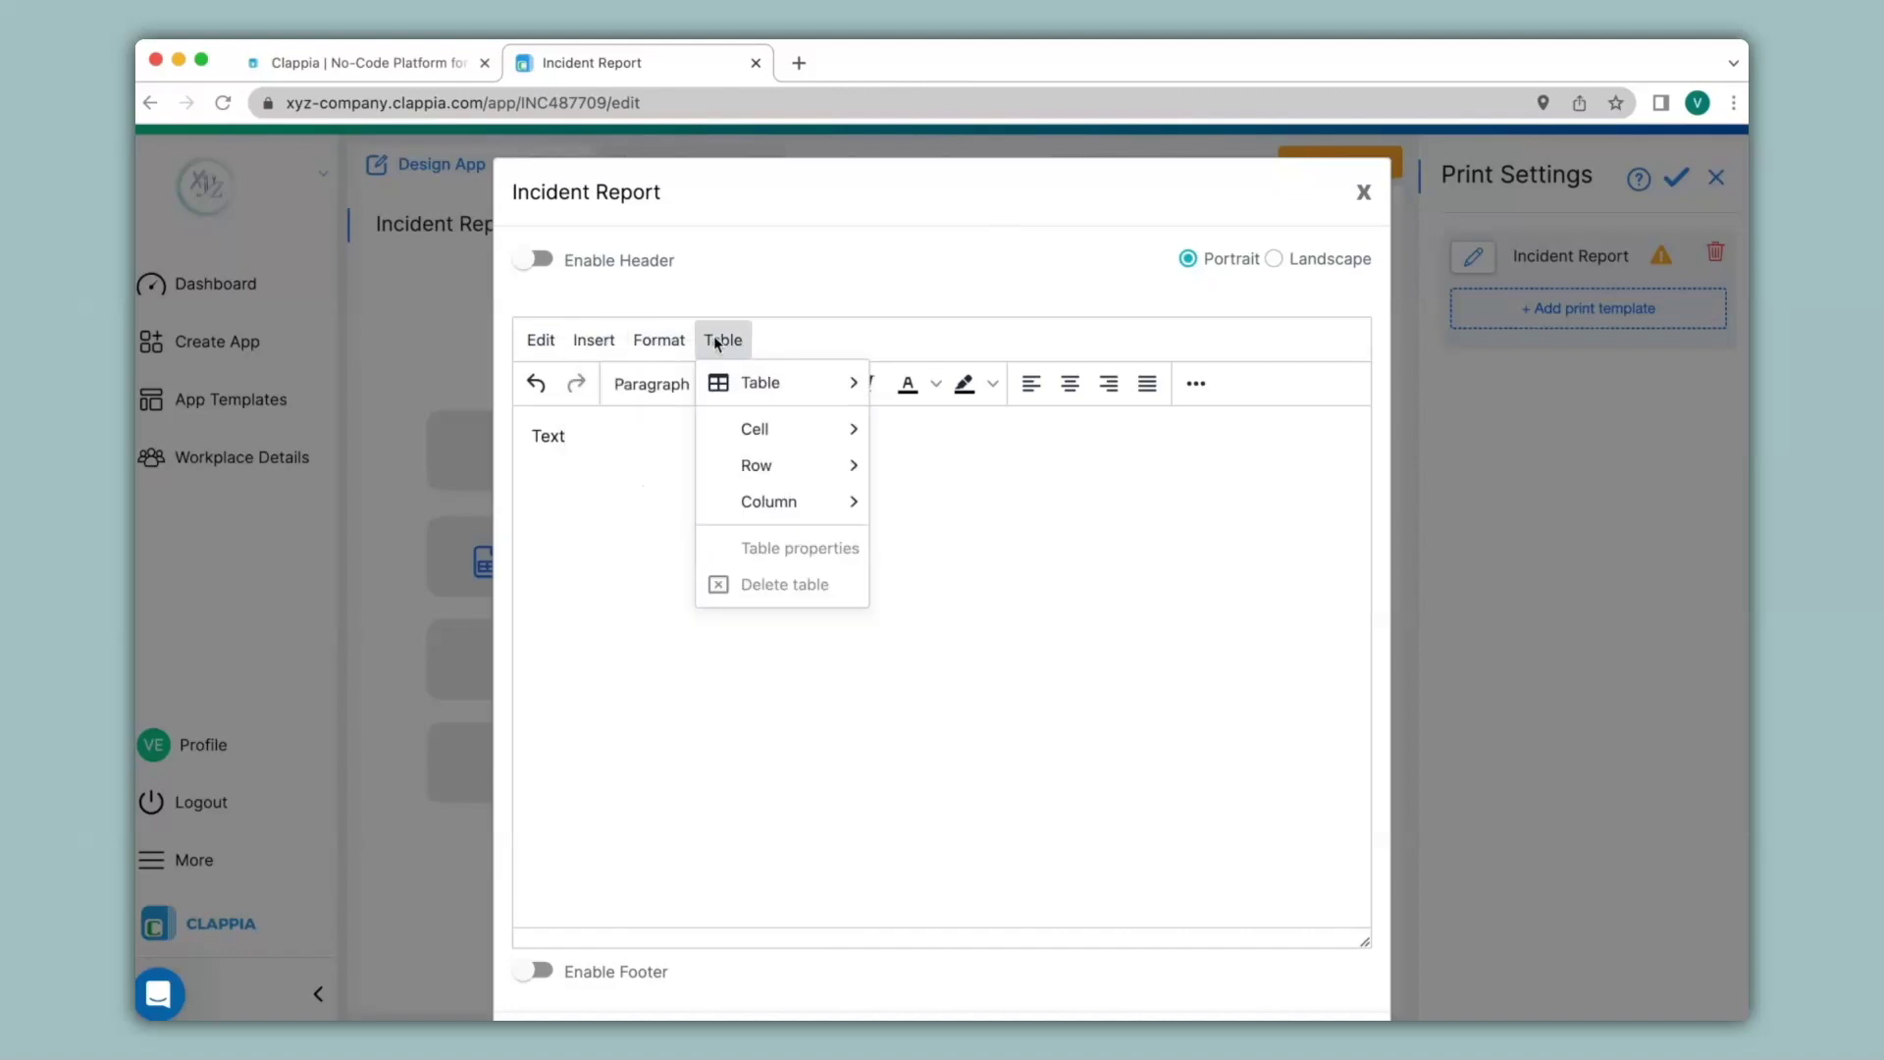
pyautogui.click(719, 345)
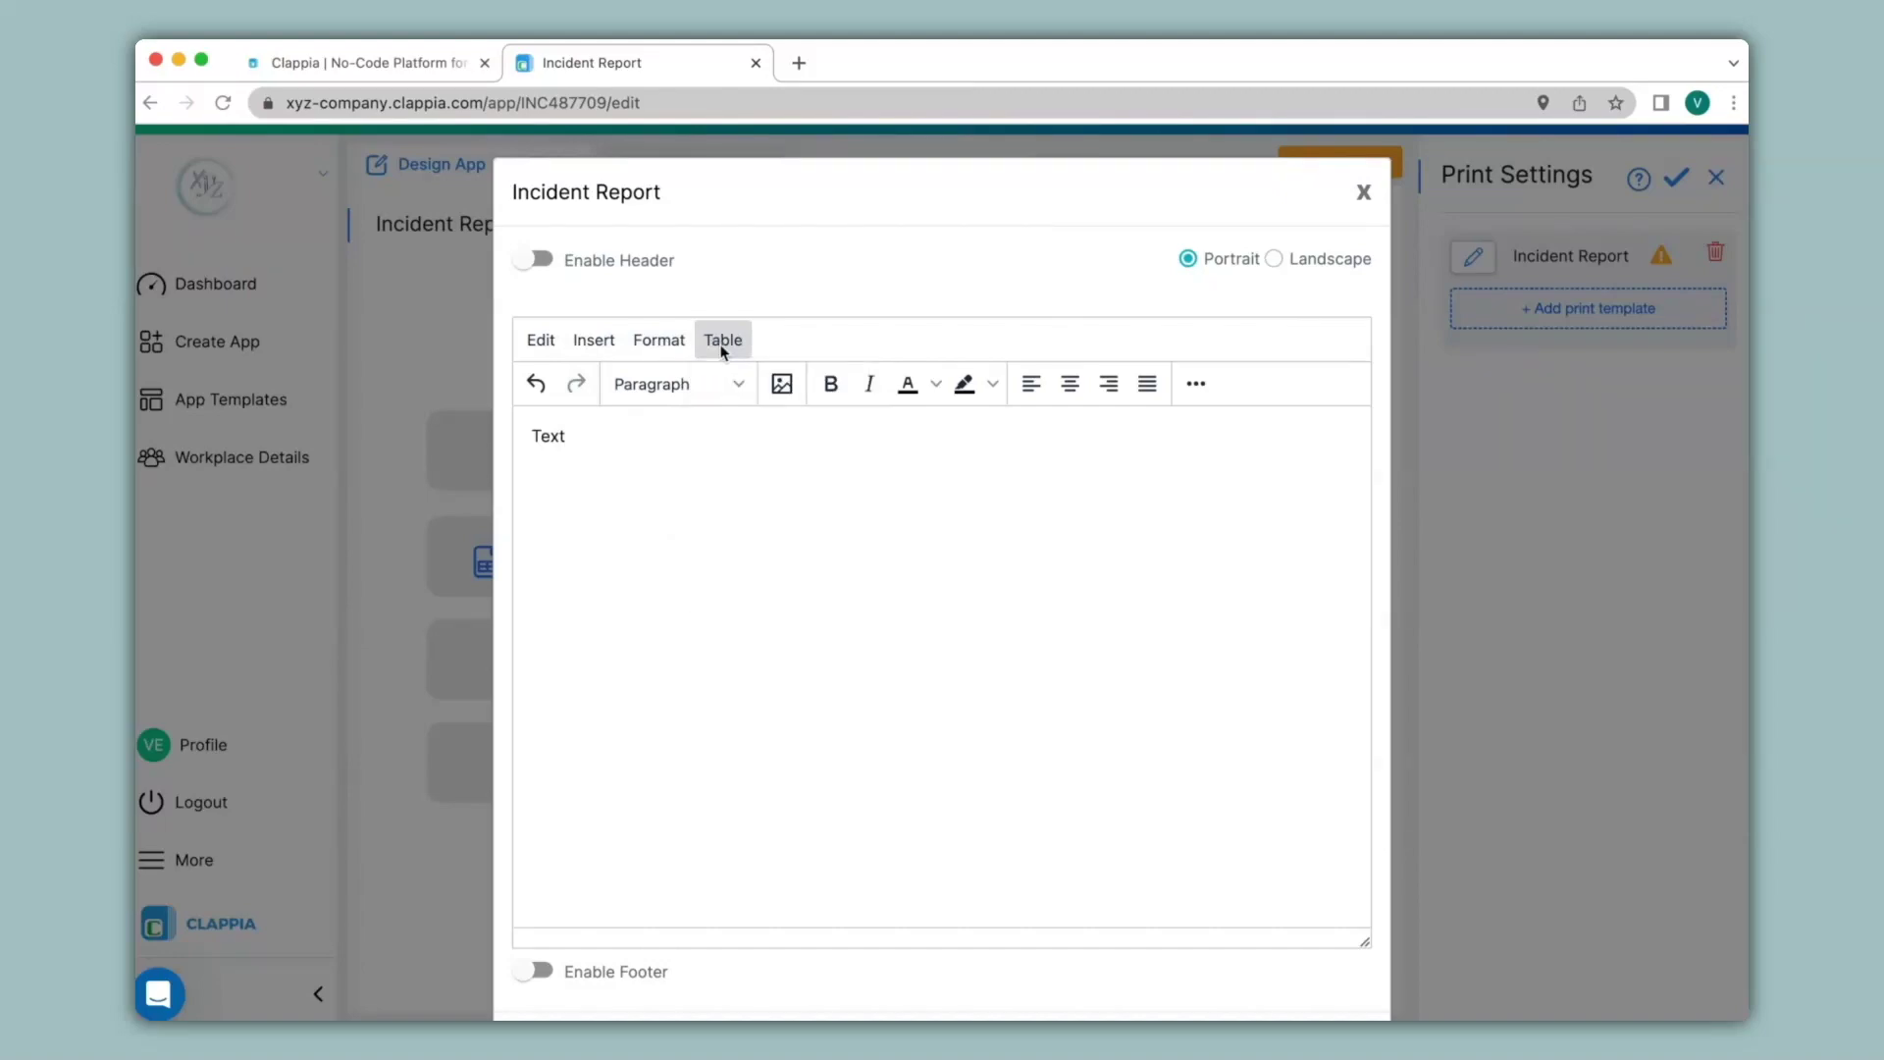
# Replace the placeholder text with 'Incident Number:', 'Date of Report:' and 'Time:' on separate lines
pyautogui.click(619, 417)
pyautogui.hotkey('ctrl', 'a')
pyautogui.press('BackSpace')
pyautogui.write('Incident Numbe')
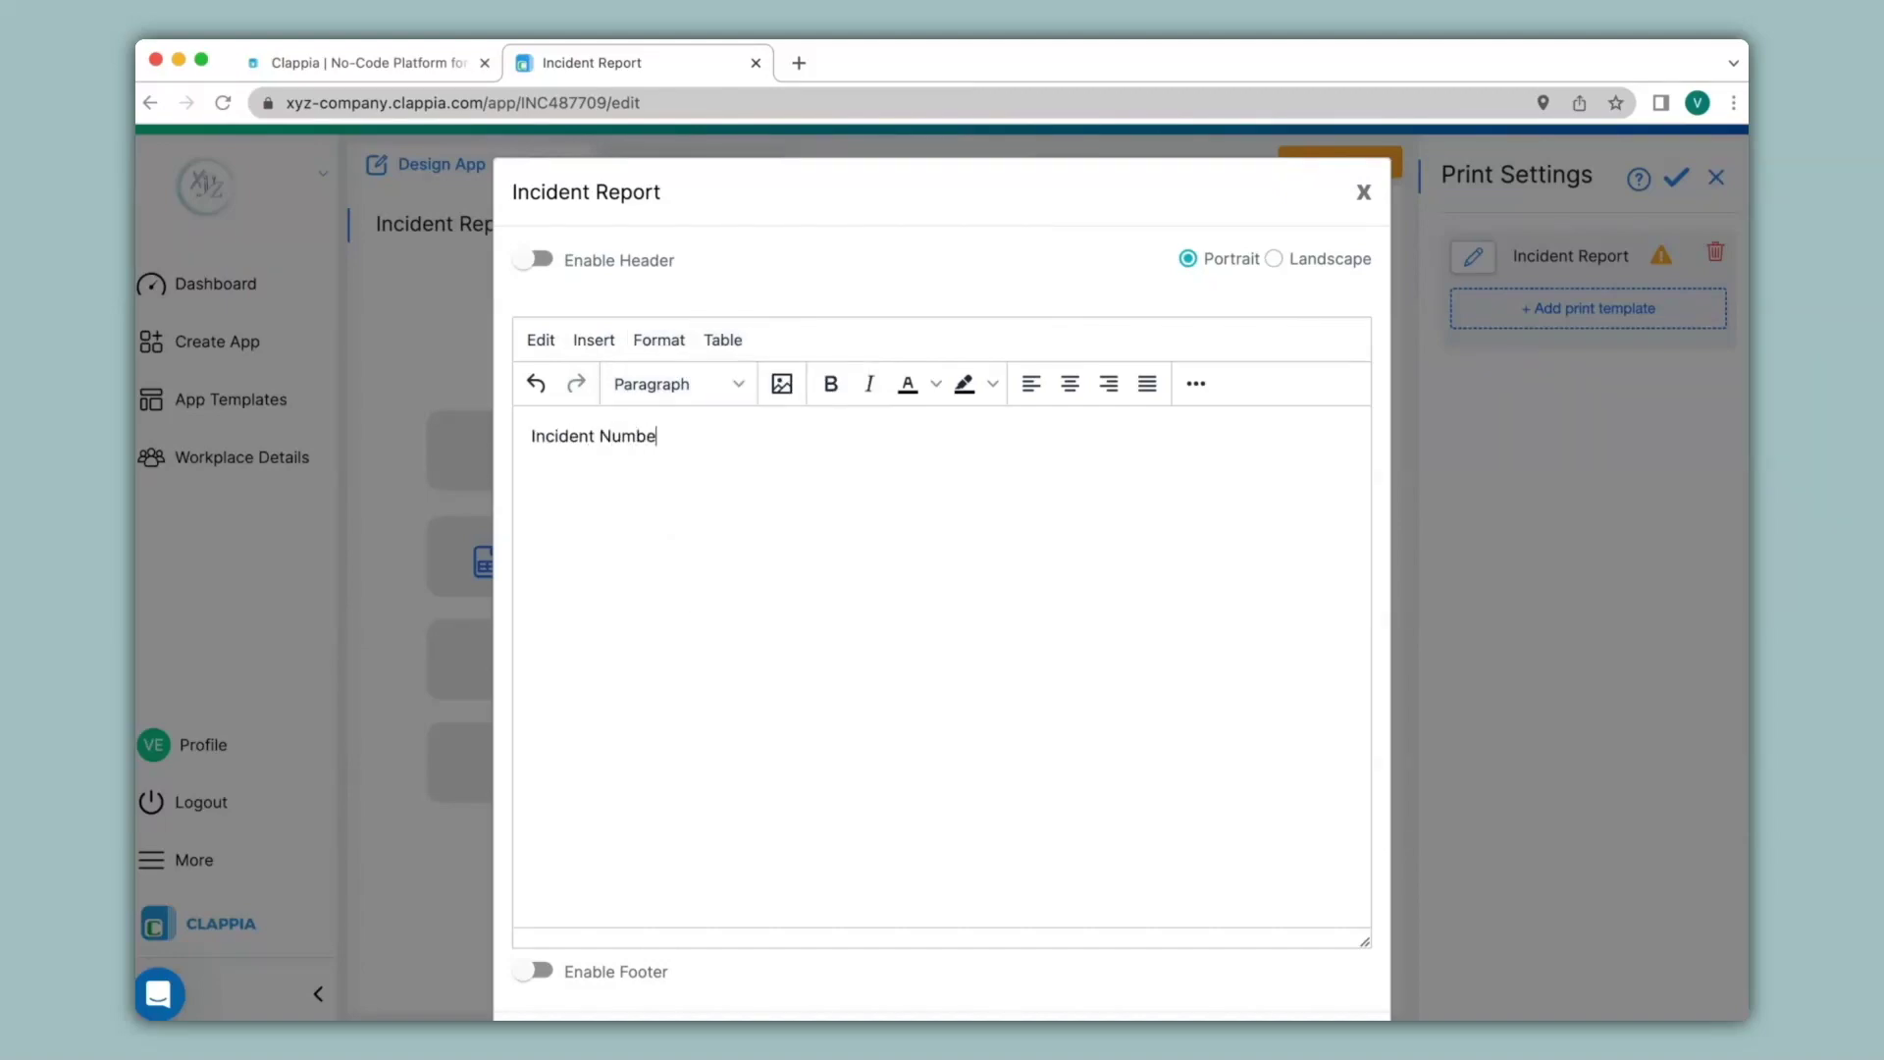
pyautogui.write('r:')
pyautogui.press('Return')
pyautogui.write('Date of Report:')
pyautogui.press('Return')
pyautogui.write('Time:')
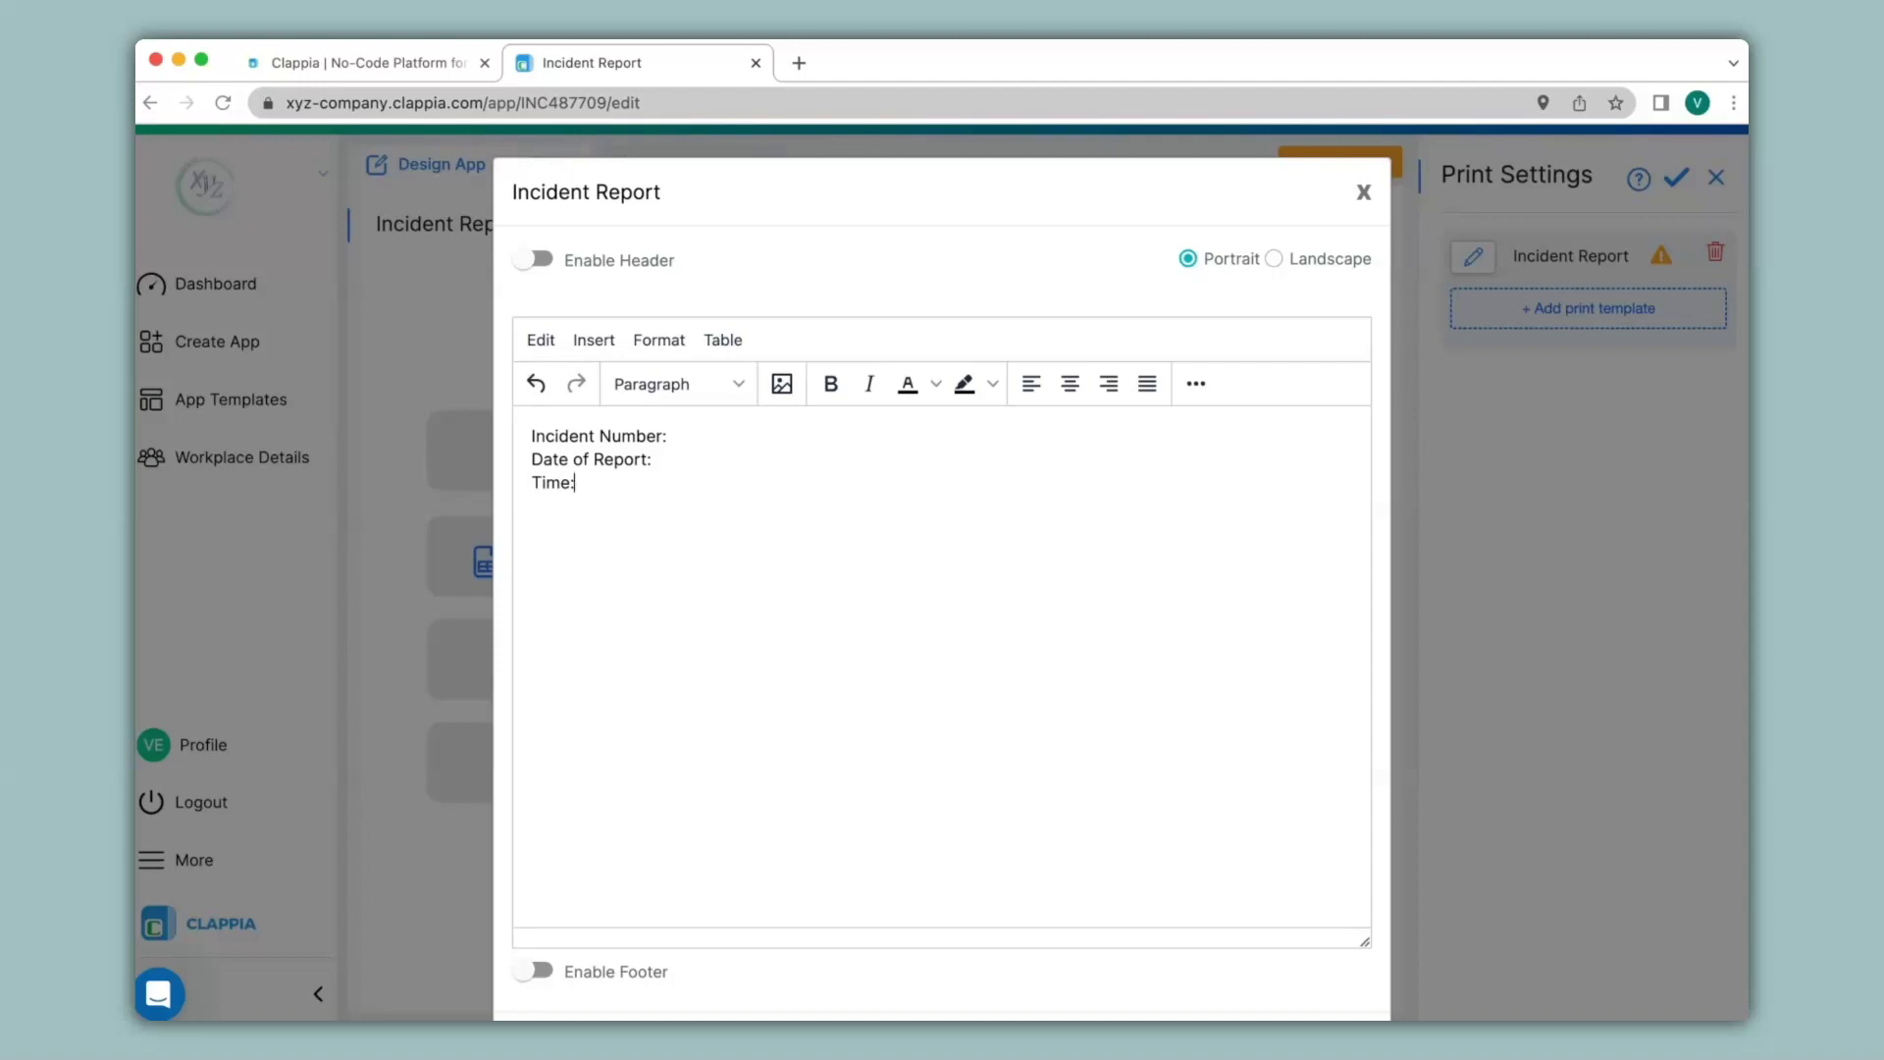
pyautogui.click(689, 446)
pyautogui.write('@')
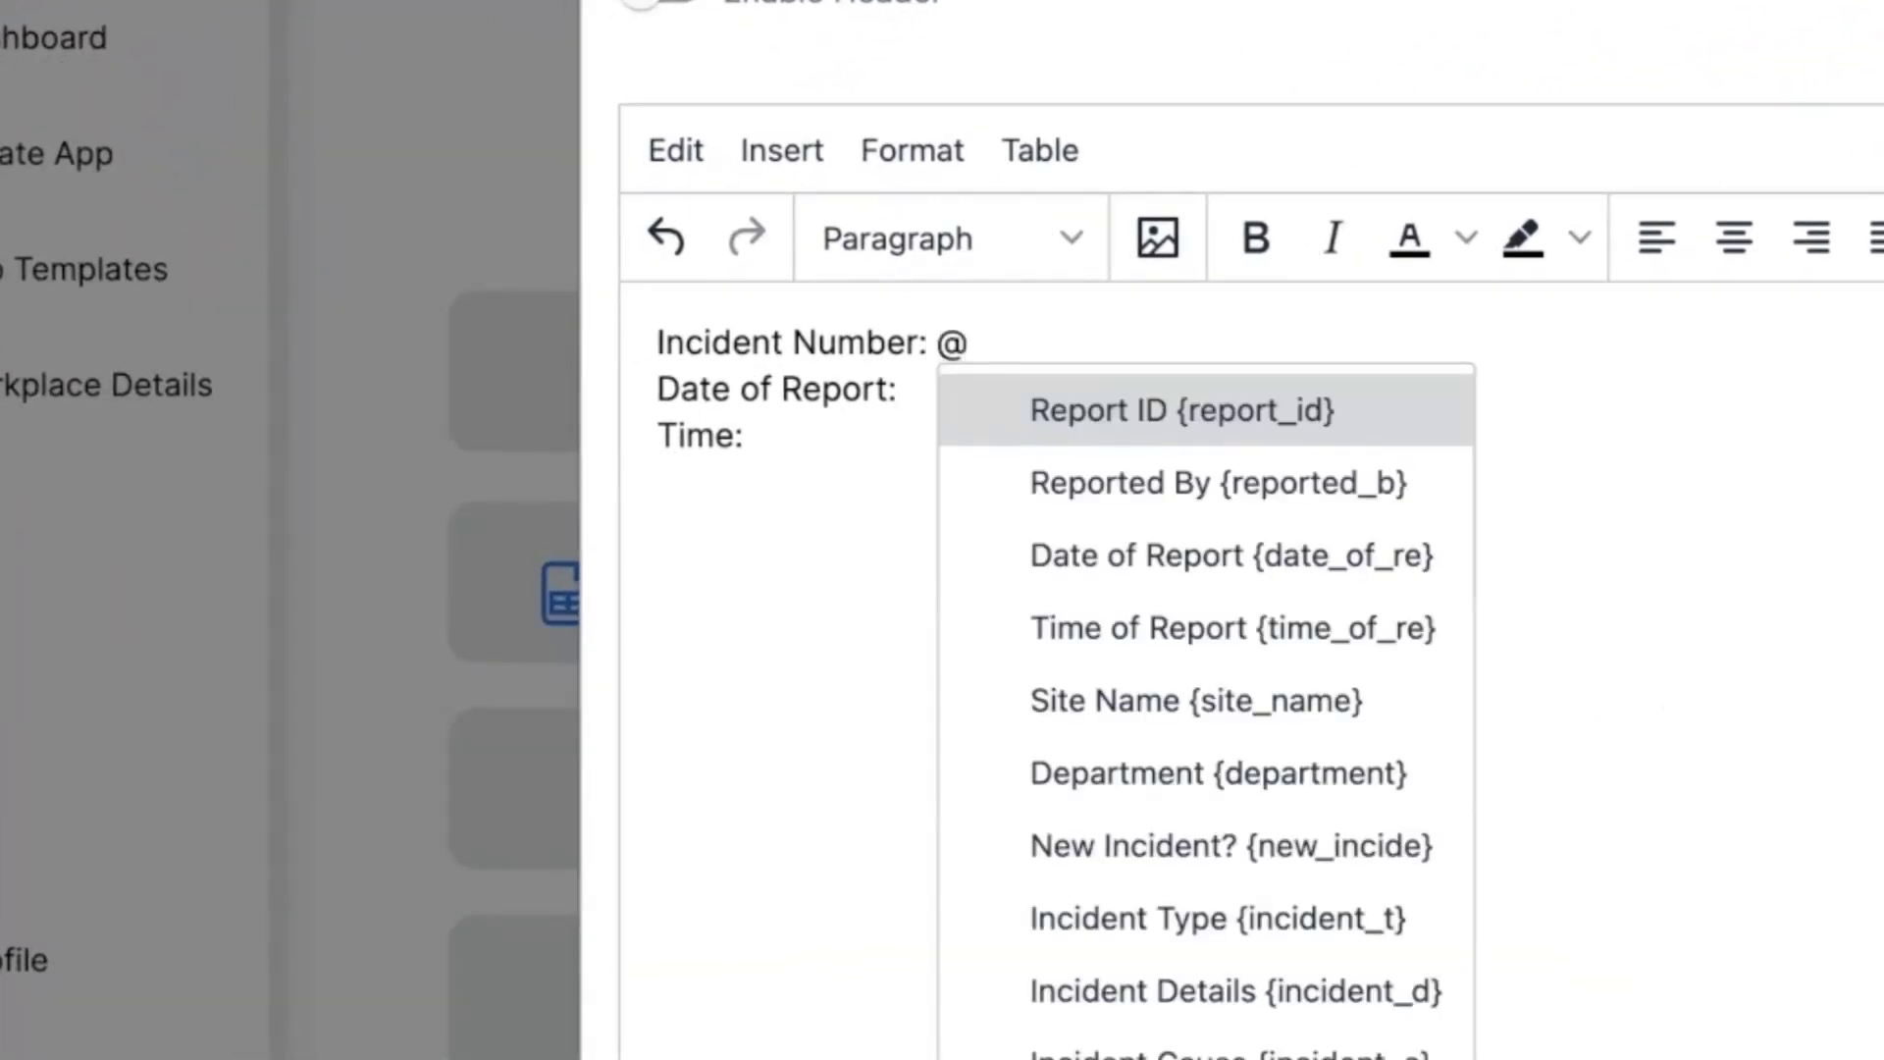
pyautogui.write('rep')
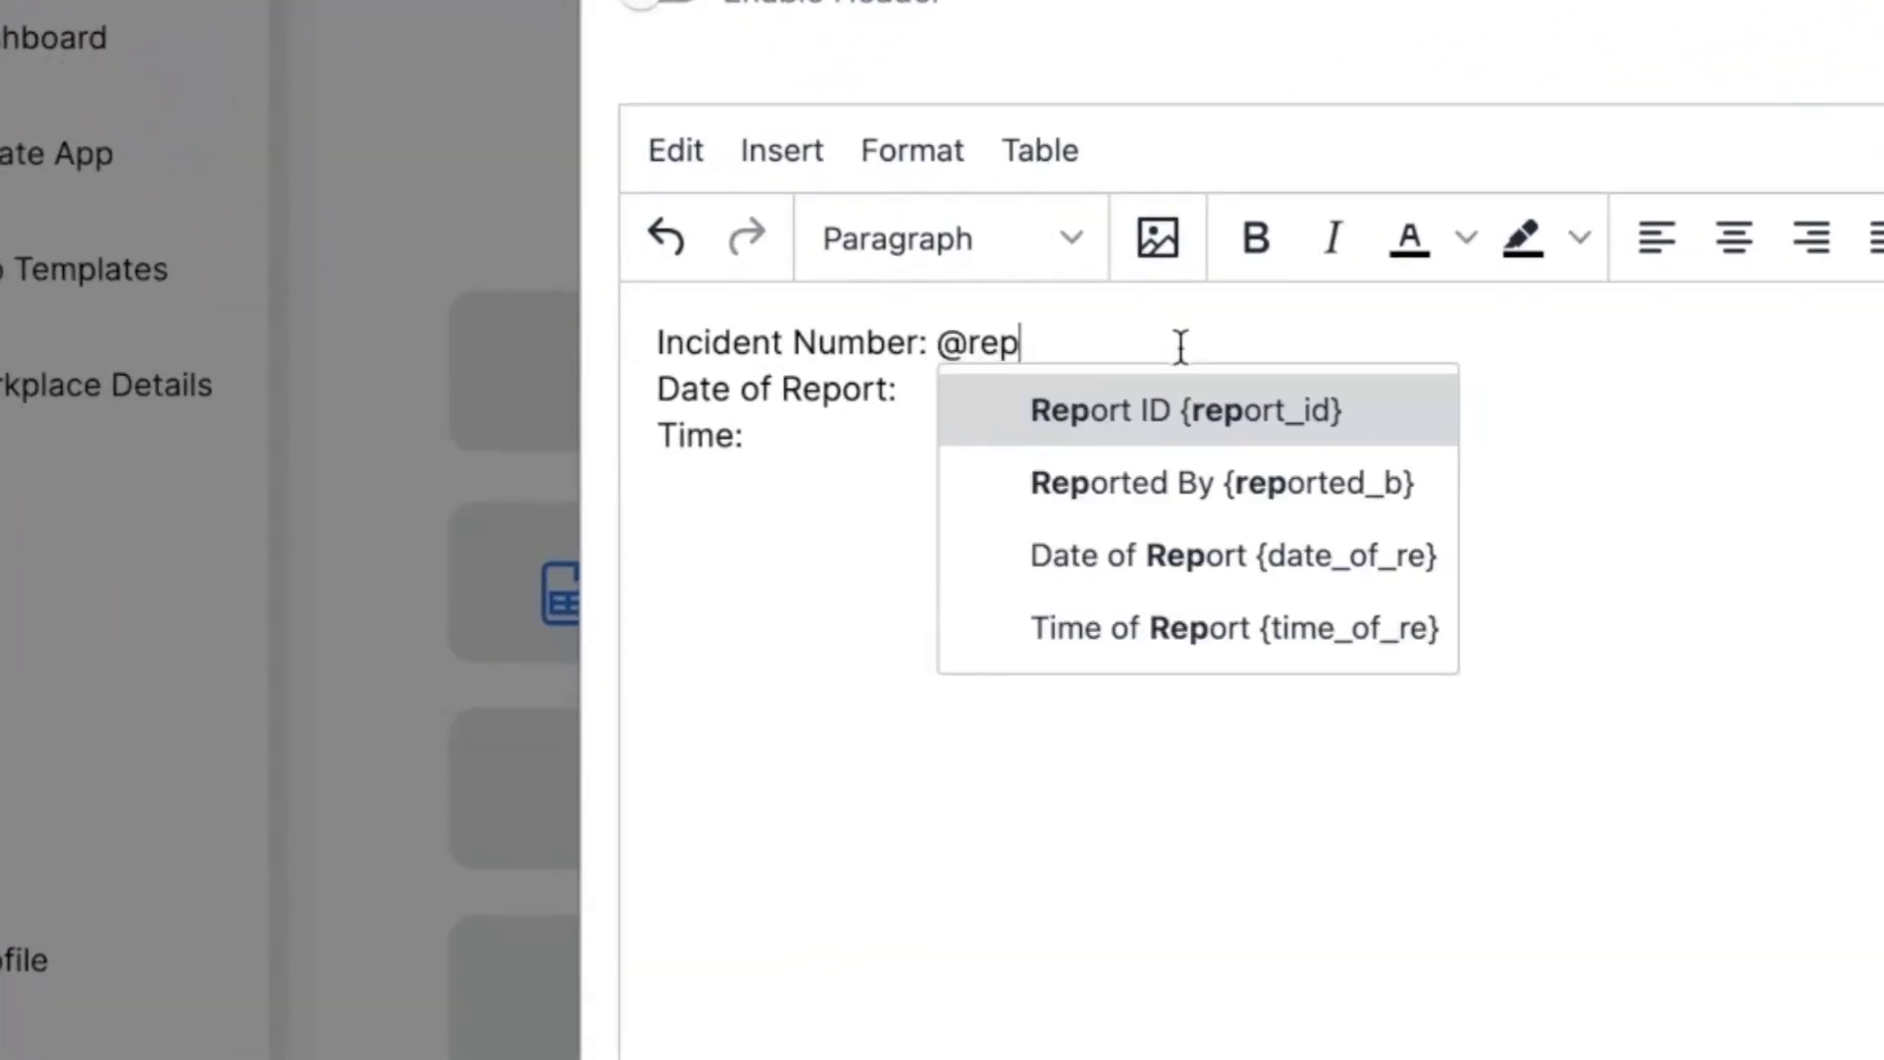
pyautogui.click(1203, 403)
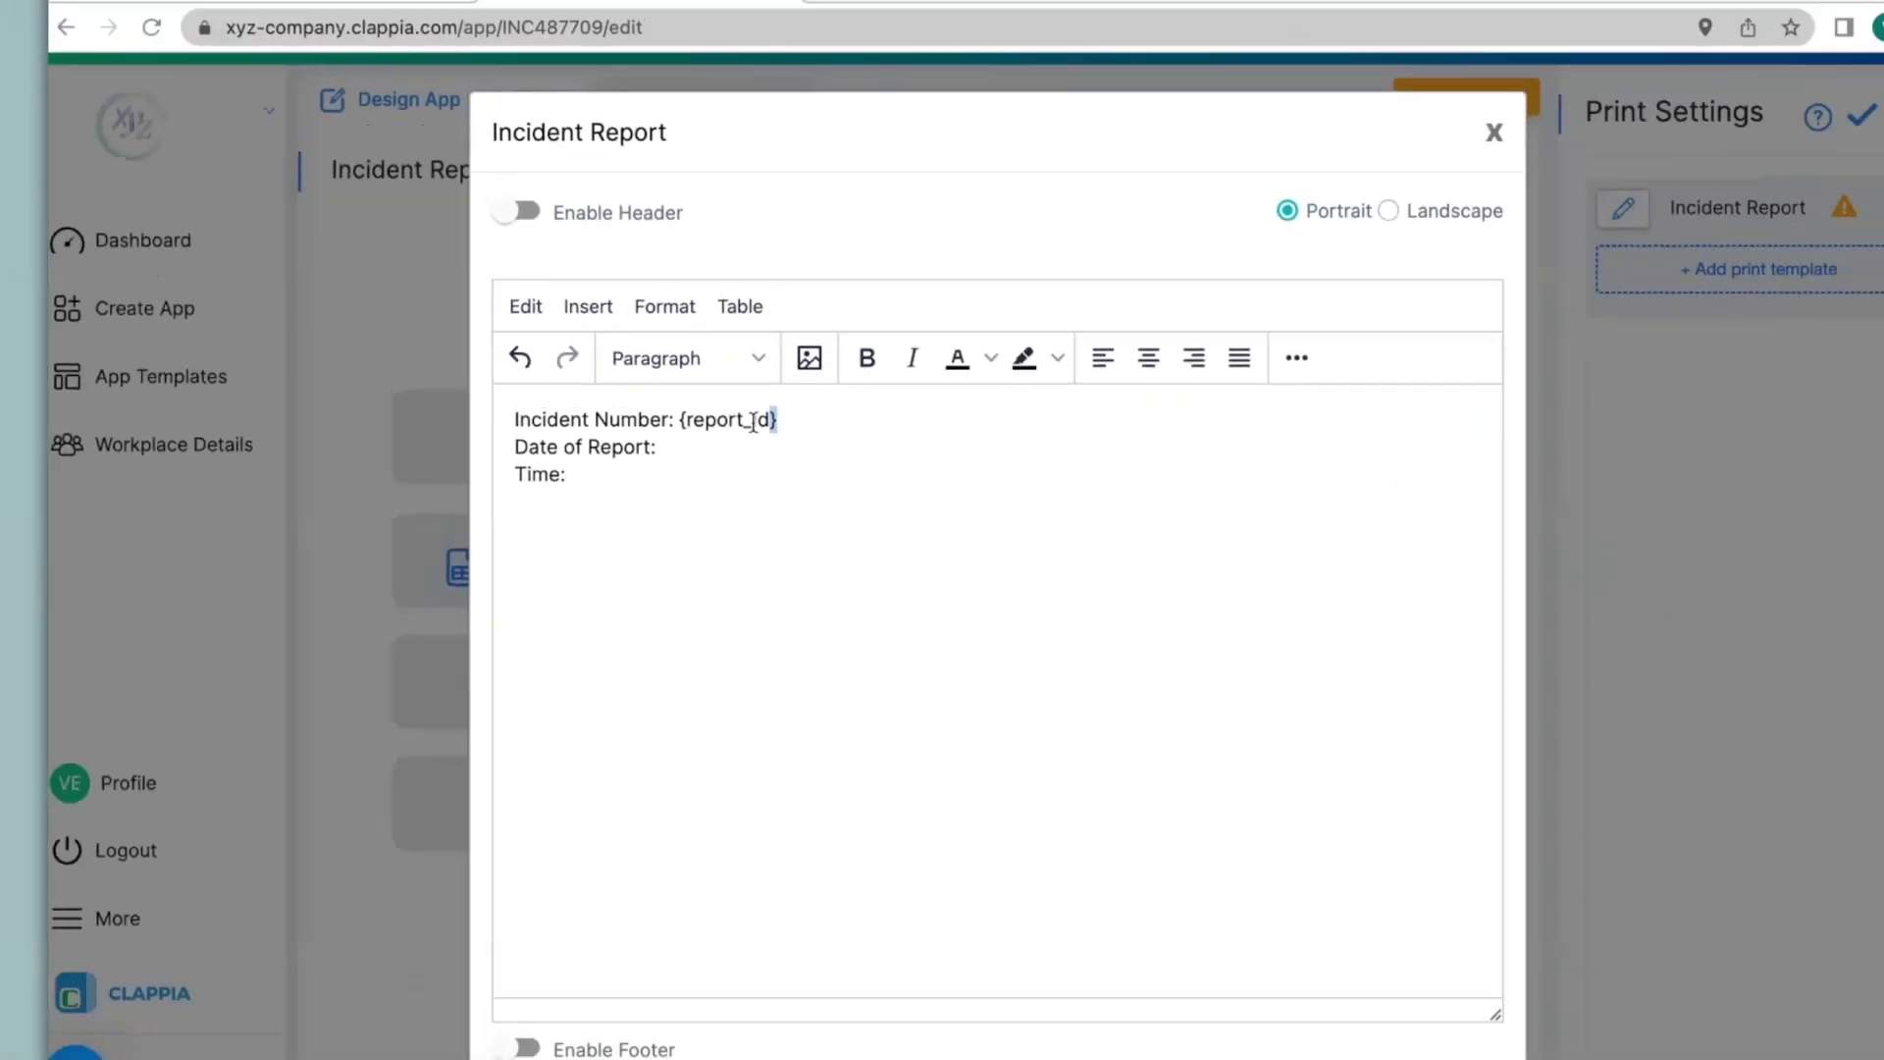
pyautogui.moveTo(1104, 346); pyautogui.dragTo(949, 346)
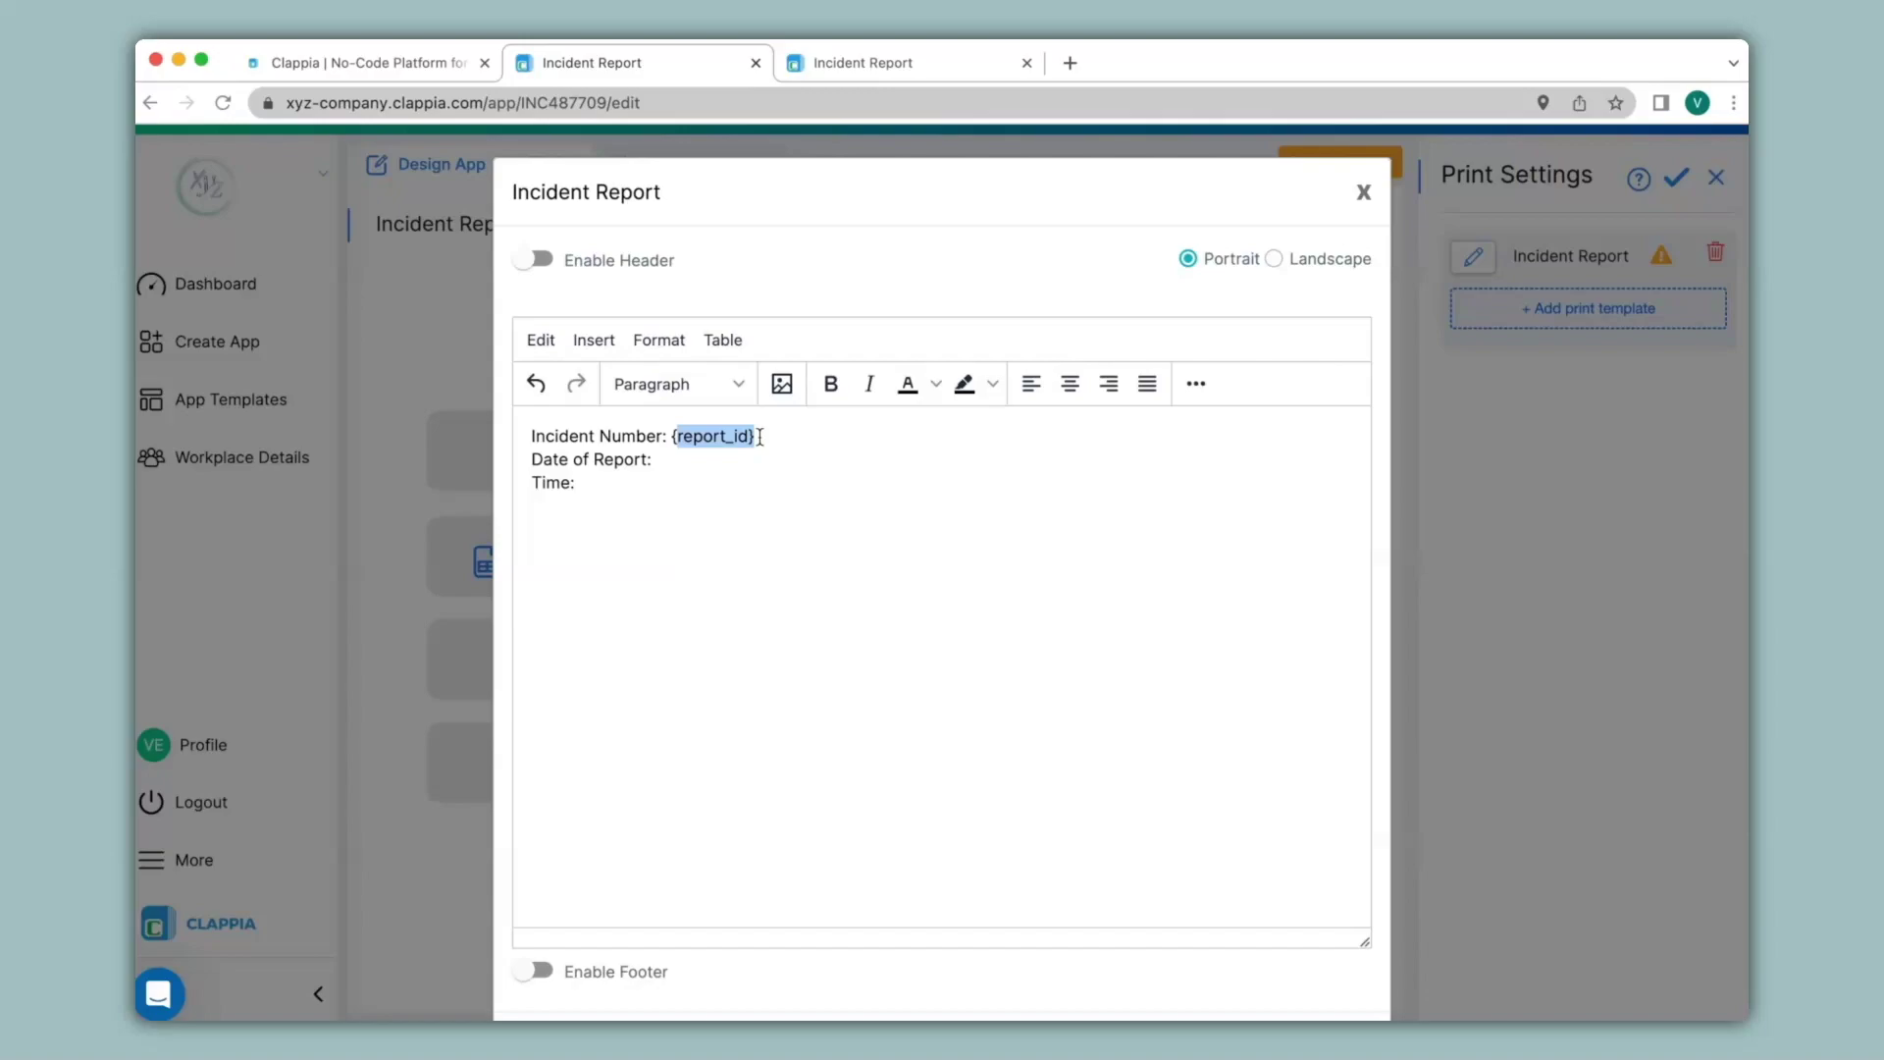
# Replace the whole template body with the pasted incident report layout and scroll through to check it
pyautogui.hotkey('ctrl', 'a')
pyautogui.hotkey('ctrl', 'v')
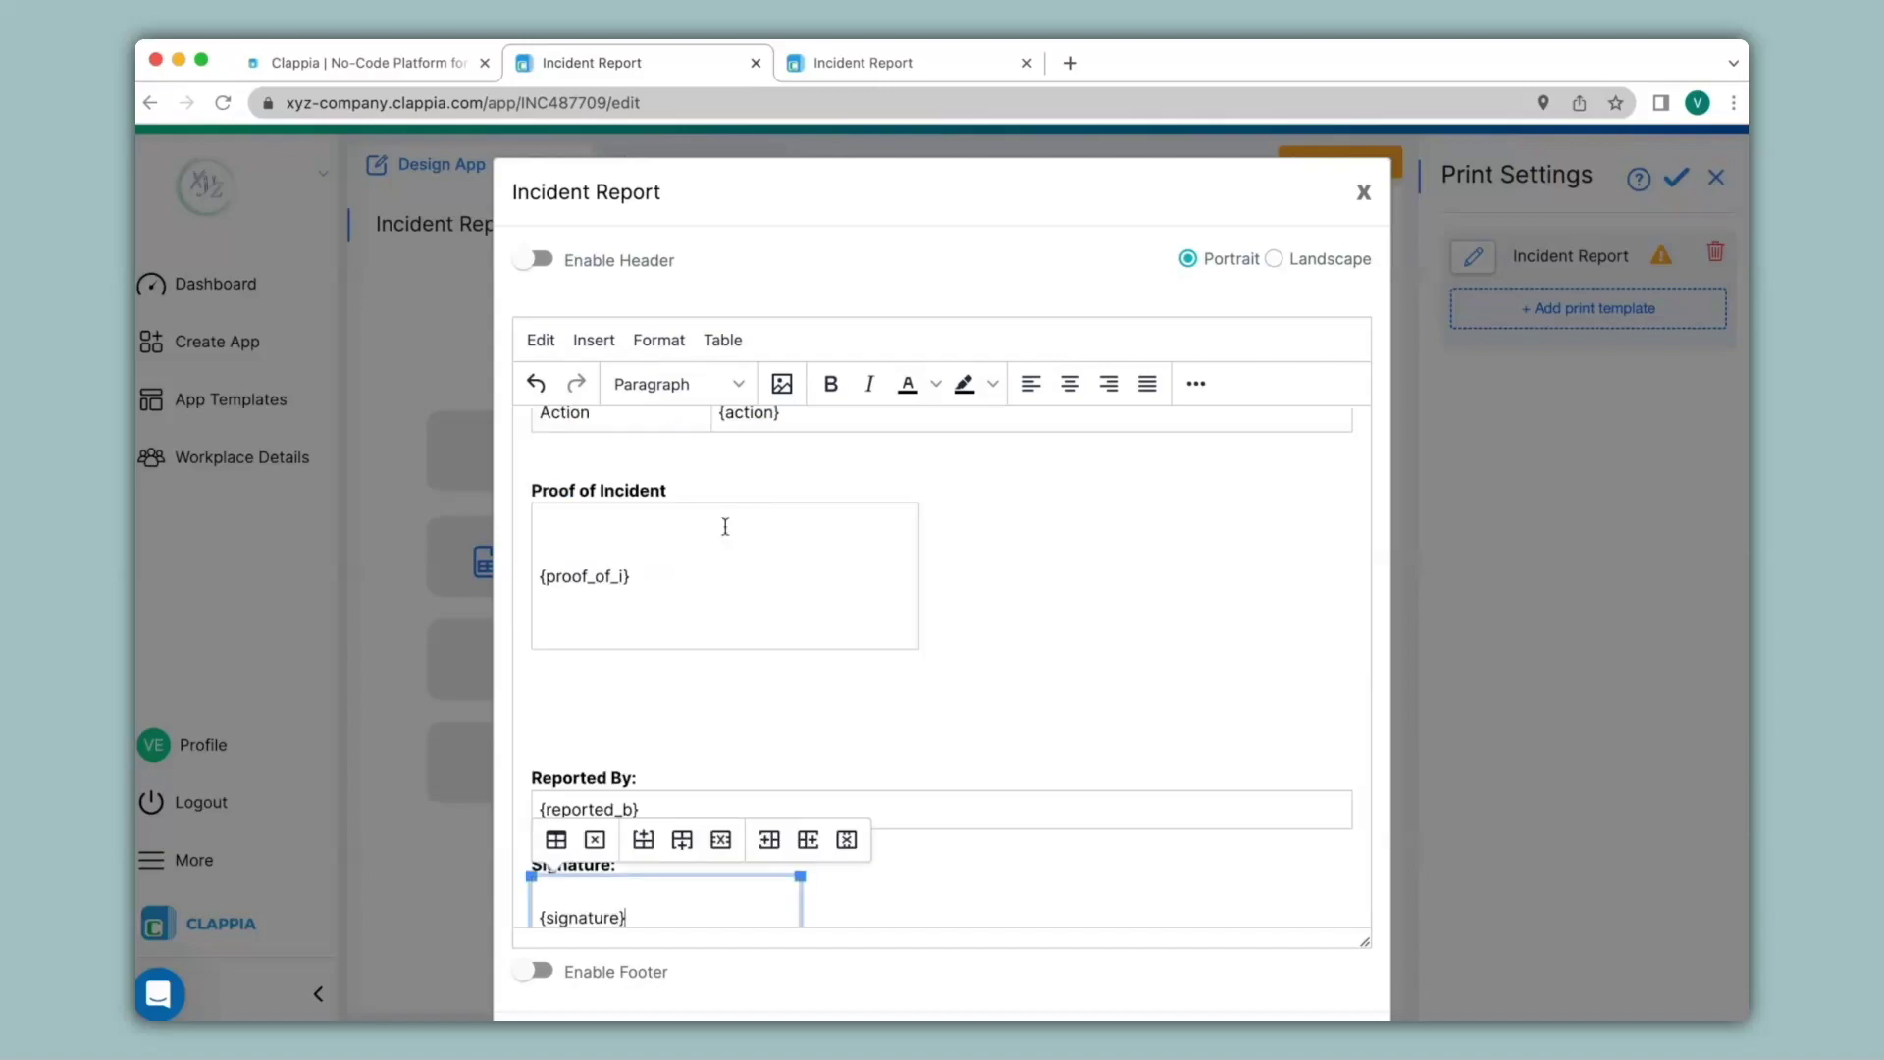
pyautogui.scroll(10, 739, 694)
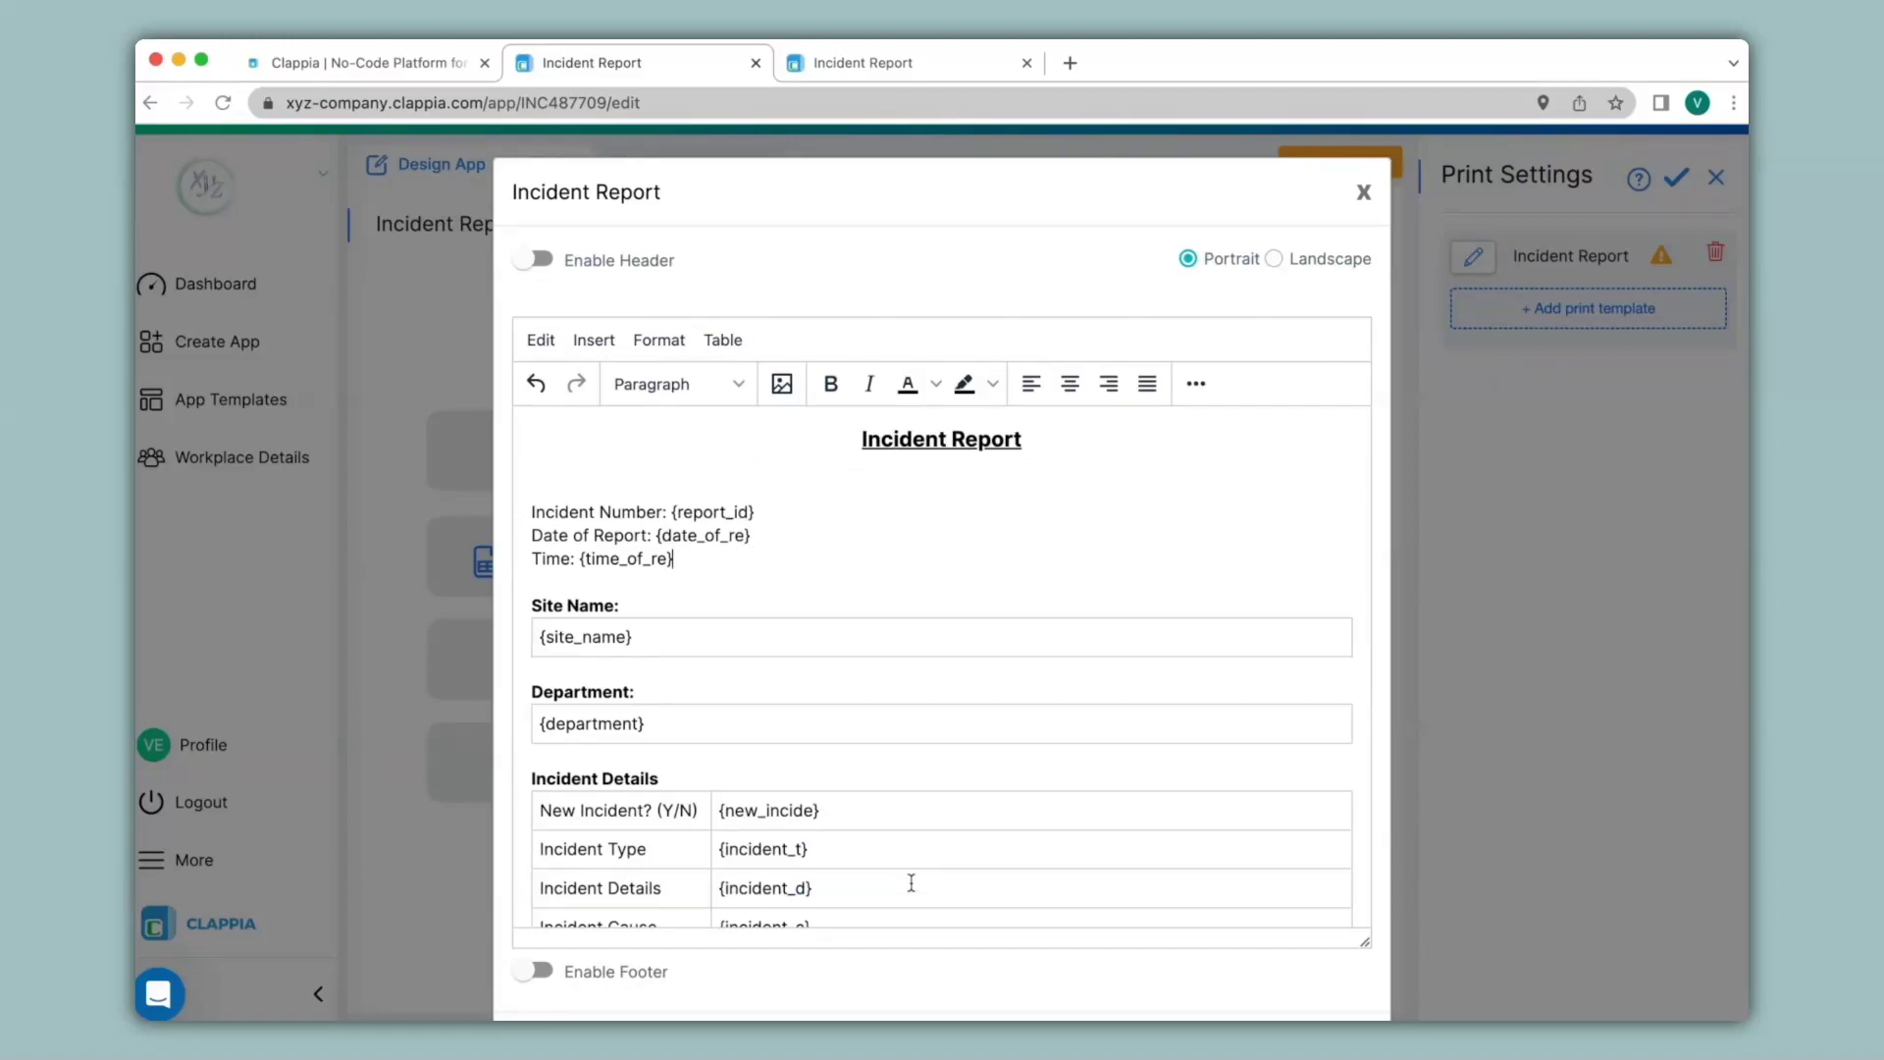
pyautogui.scroll(-10, 912, 883)
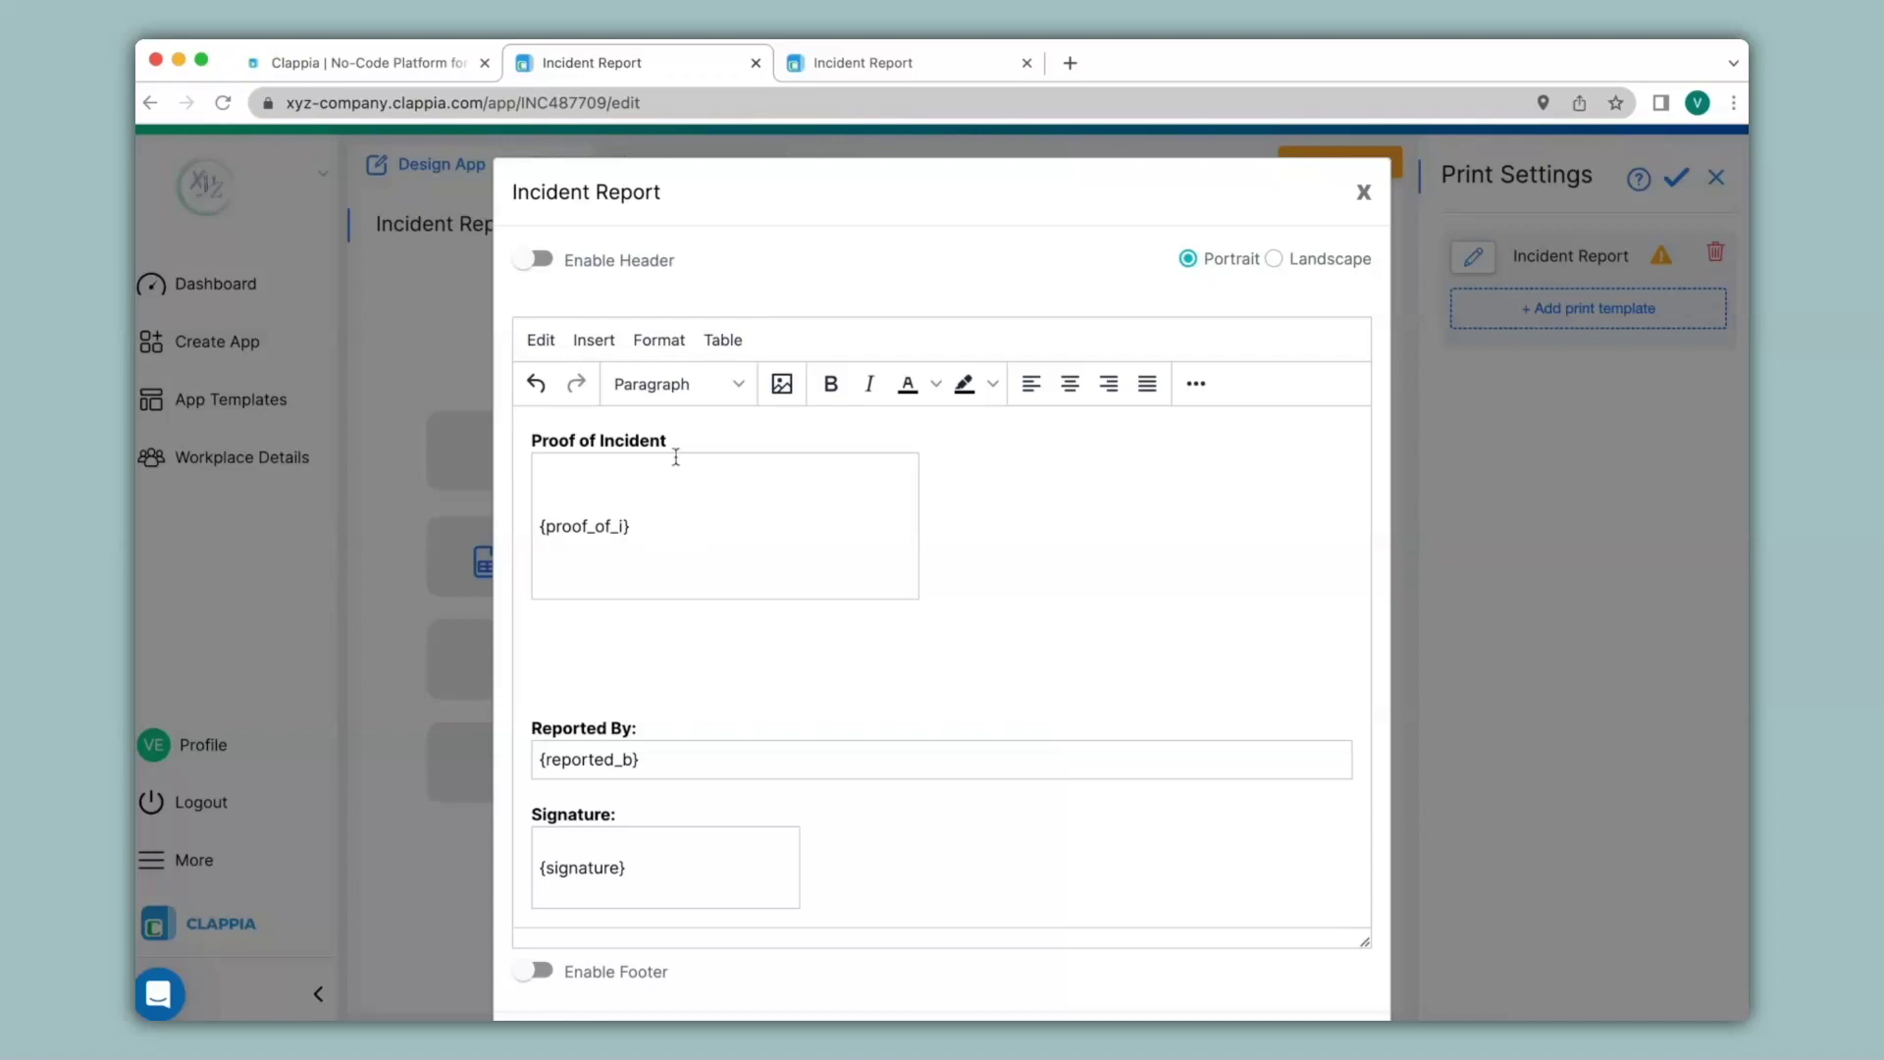
# Enable a page header for the template with centred contents
pyautogui.click(538, 261)
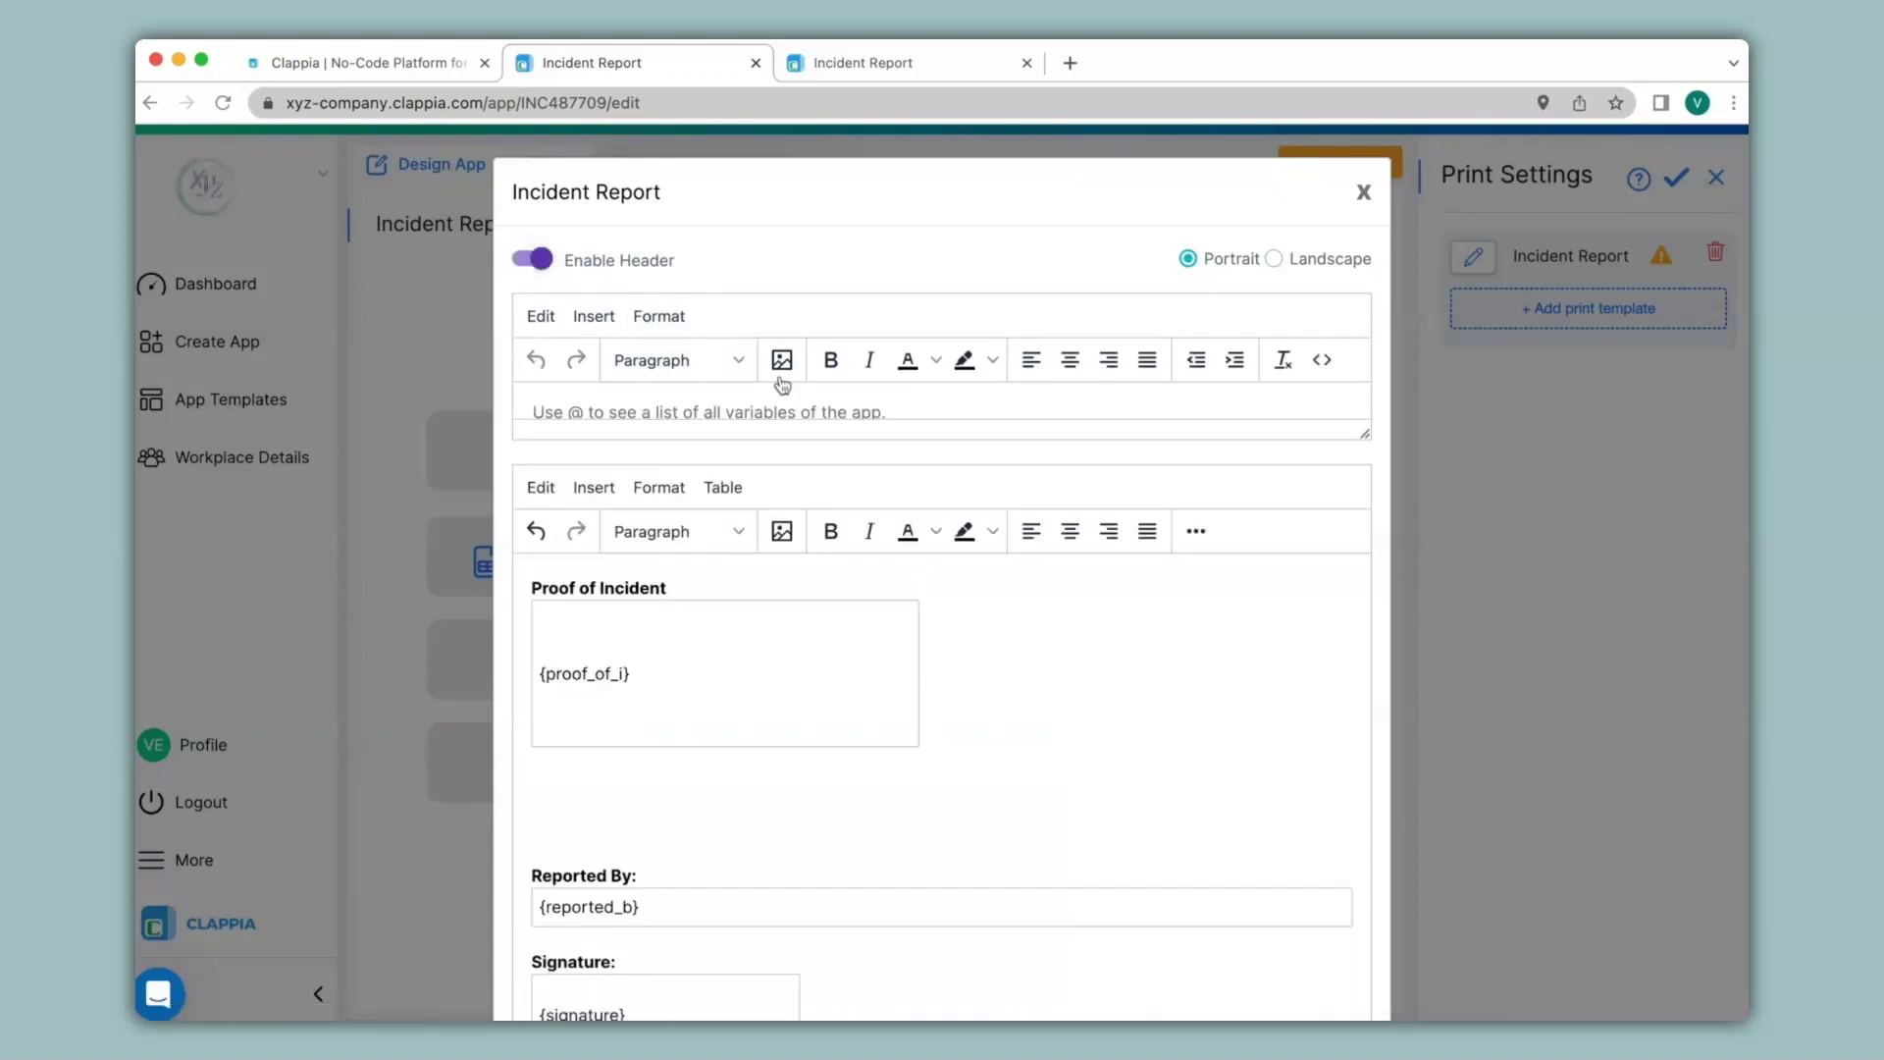
pyautogui.click(904, 408)
pyautogui.click(1070, 359)
# Upload the company logo into the header and enlarge the header area so it shows fully
pyautogui.click(782, 359)
pyautogui.click(1176, 511)
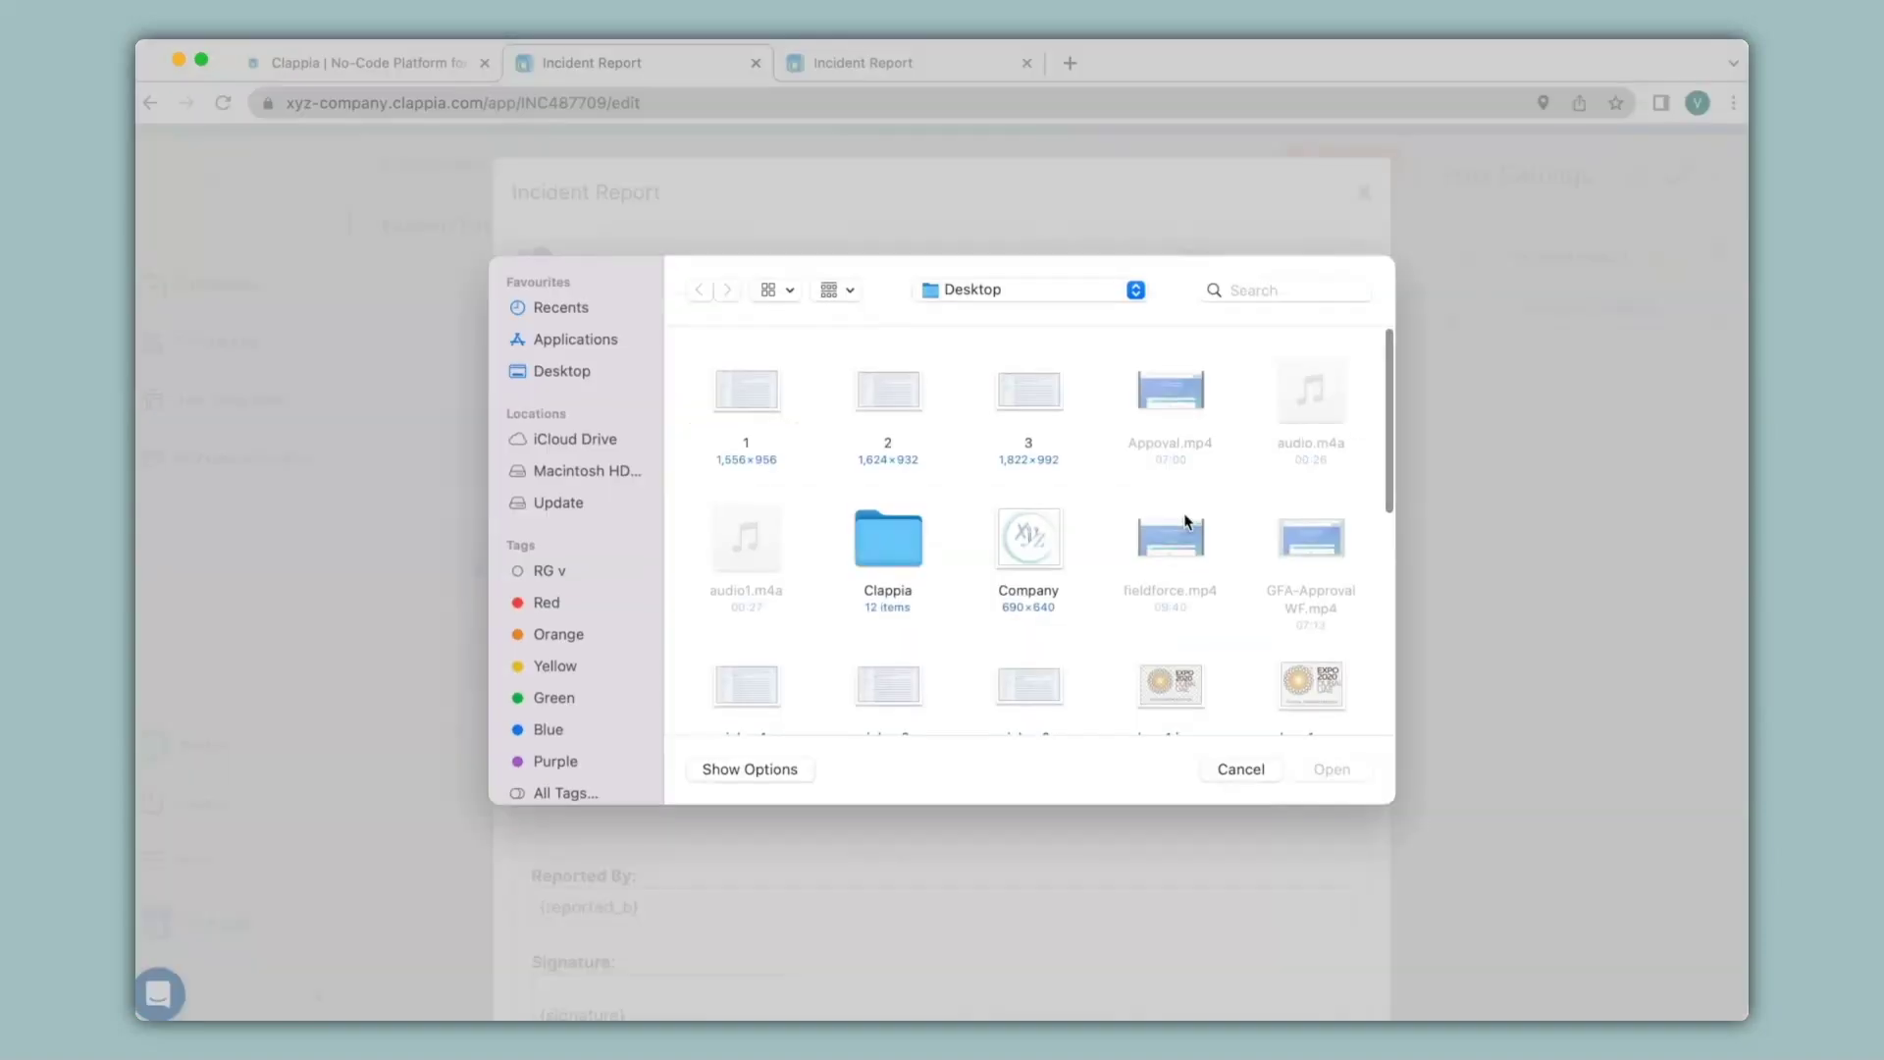
pyautogui.click(1025, 540)
pyautogui.click(1334, 769)
pyautogui.click(1174, 731)
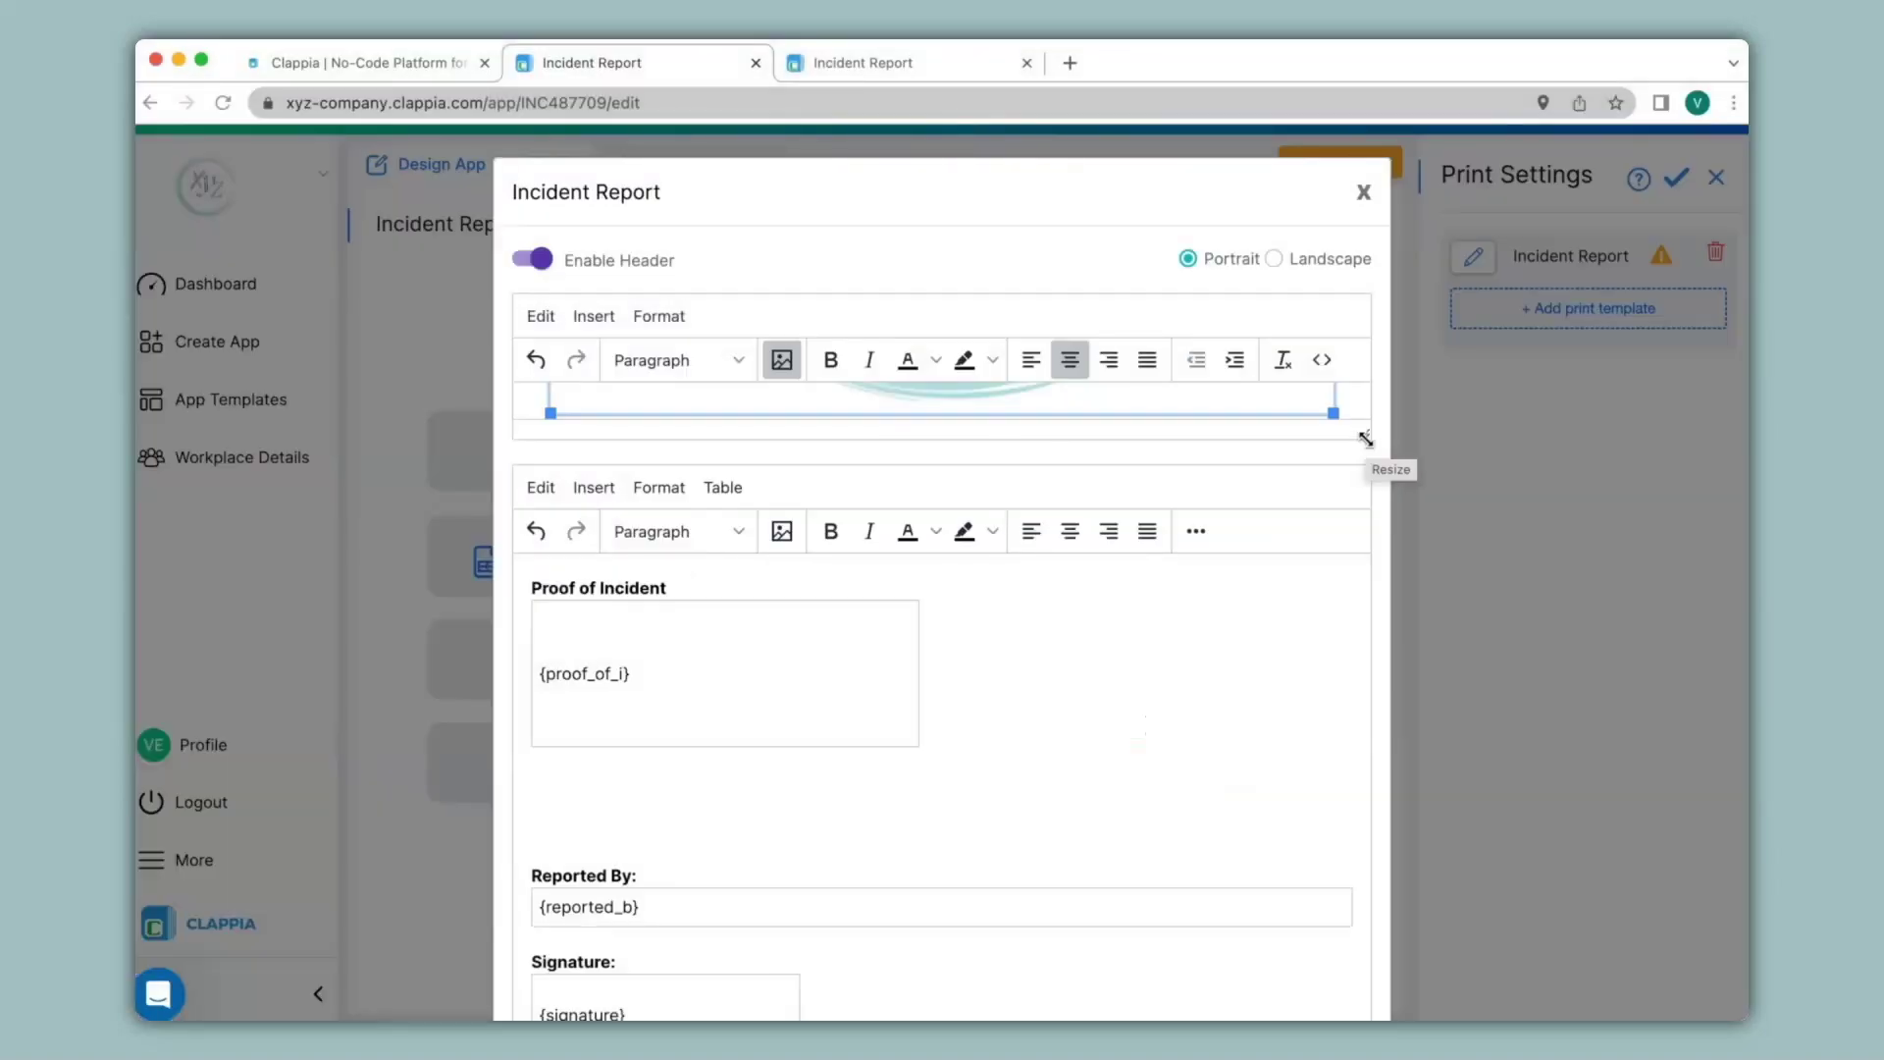
pyautogui.moveTo(1365, 439); pyautogui.dragTo(977, 466)
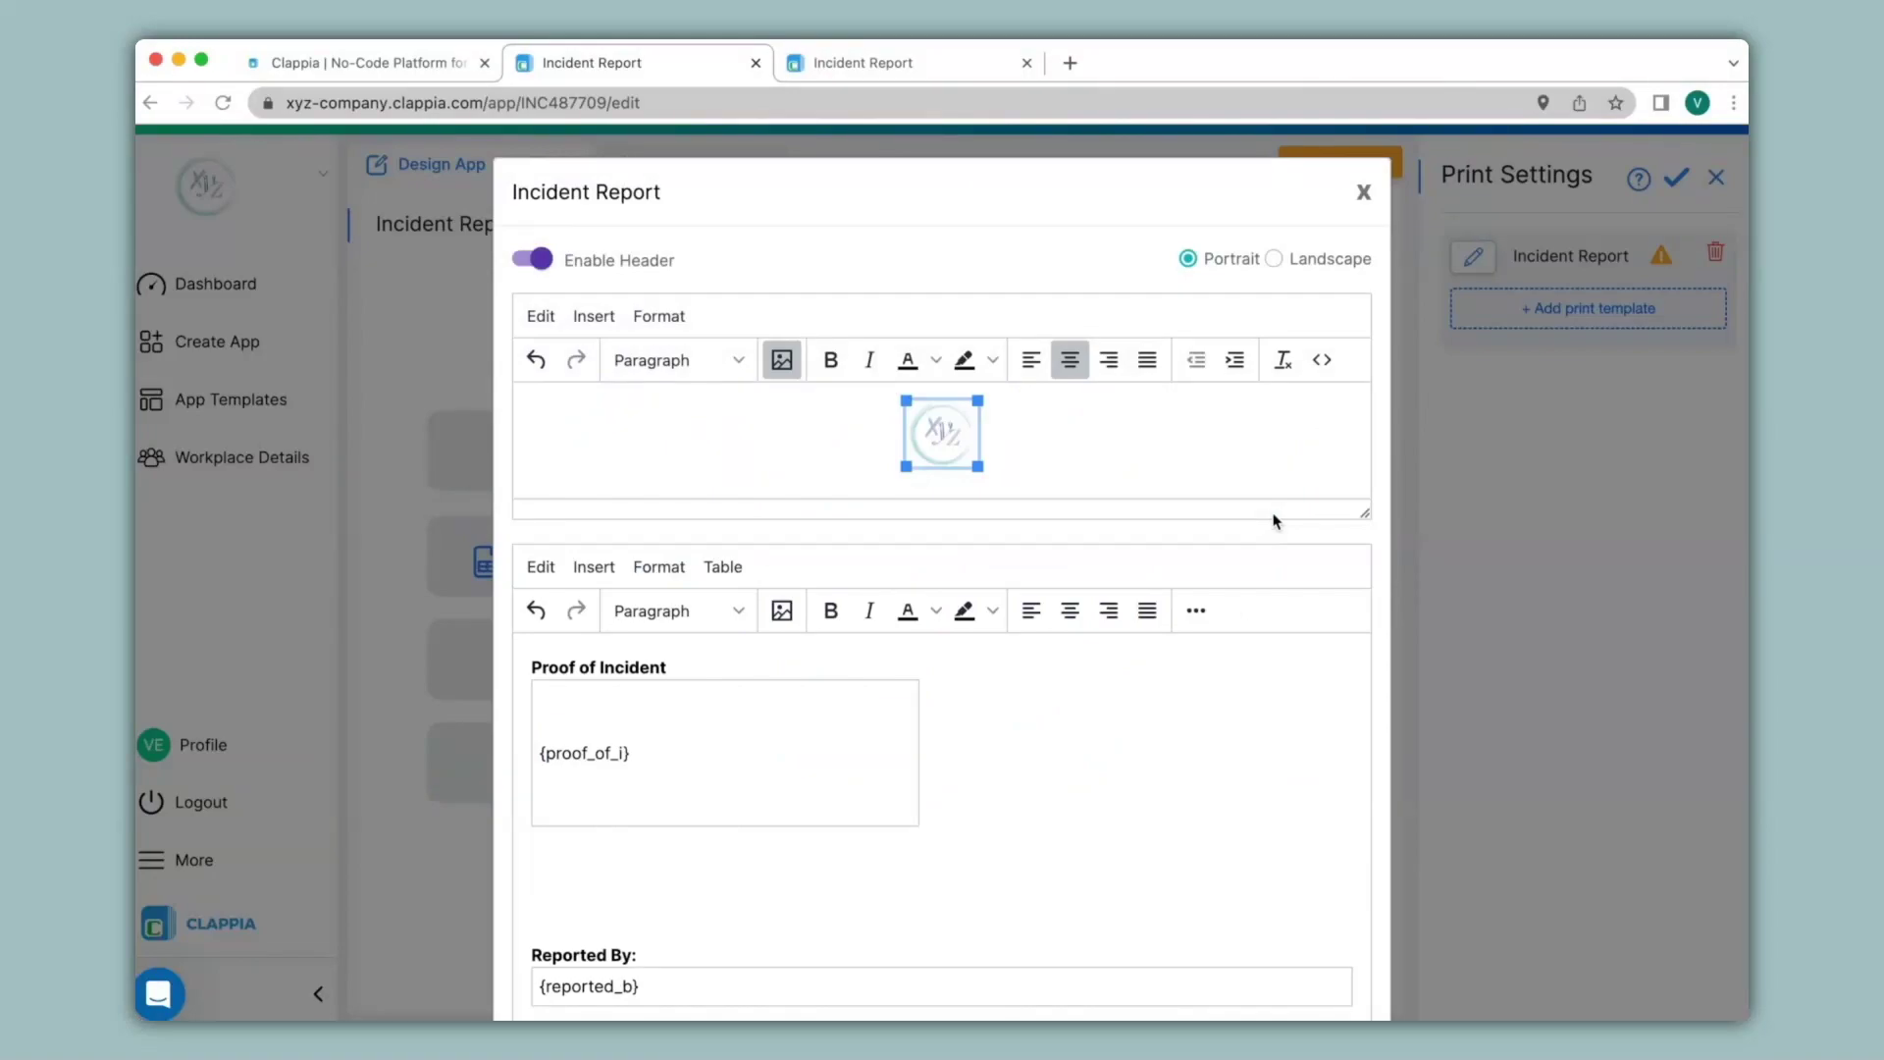
pyautogui.scroll(-3, 1375, 526)
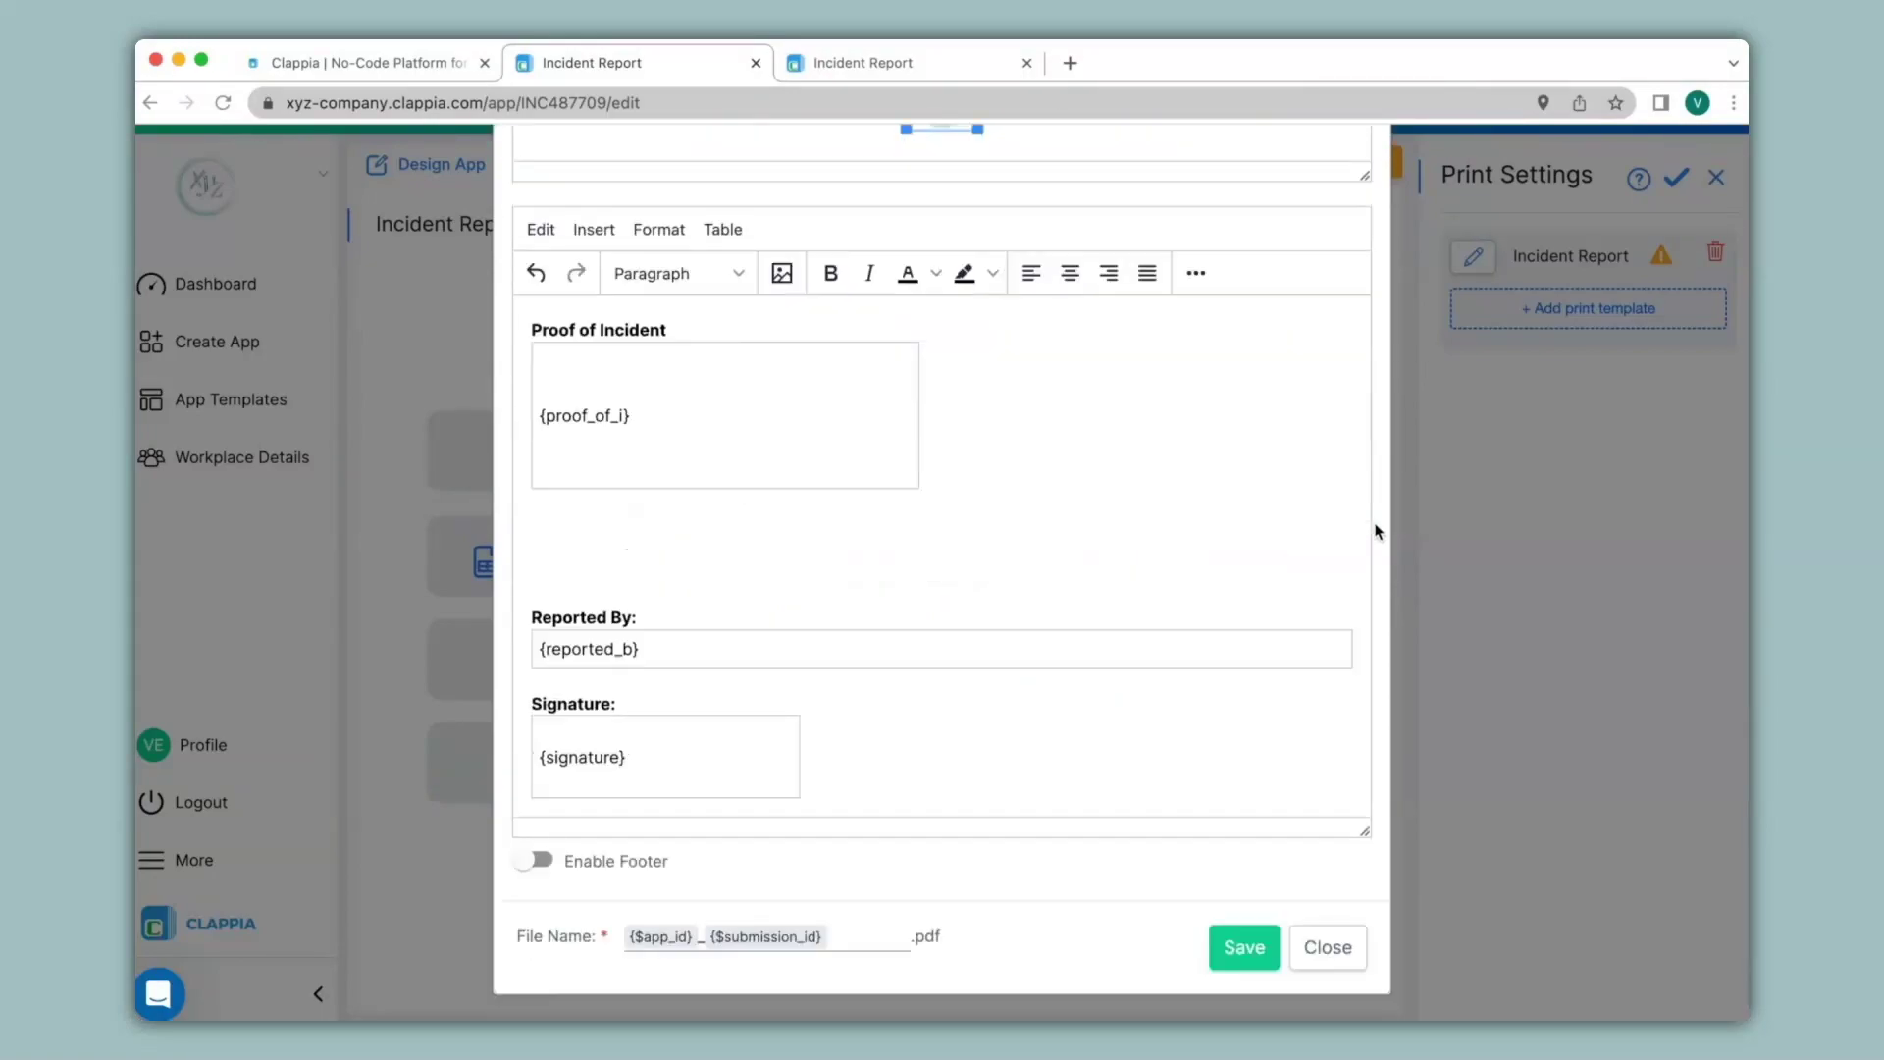
# Enable a footer reading 'Controlled Copy', centred and in red
pyautogui.click(537, 863)
pyautogui.moveTo(1369, 881); pyautogui.dragTo(1368, 1010)
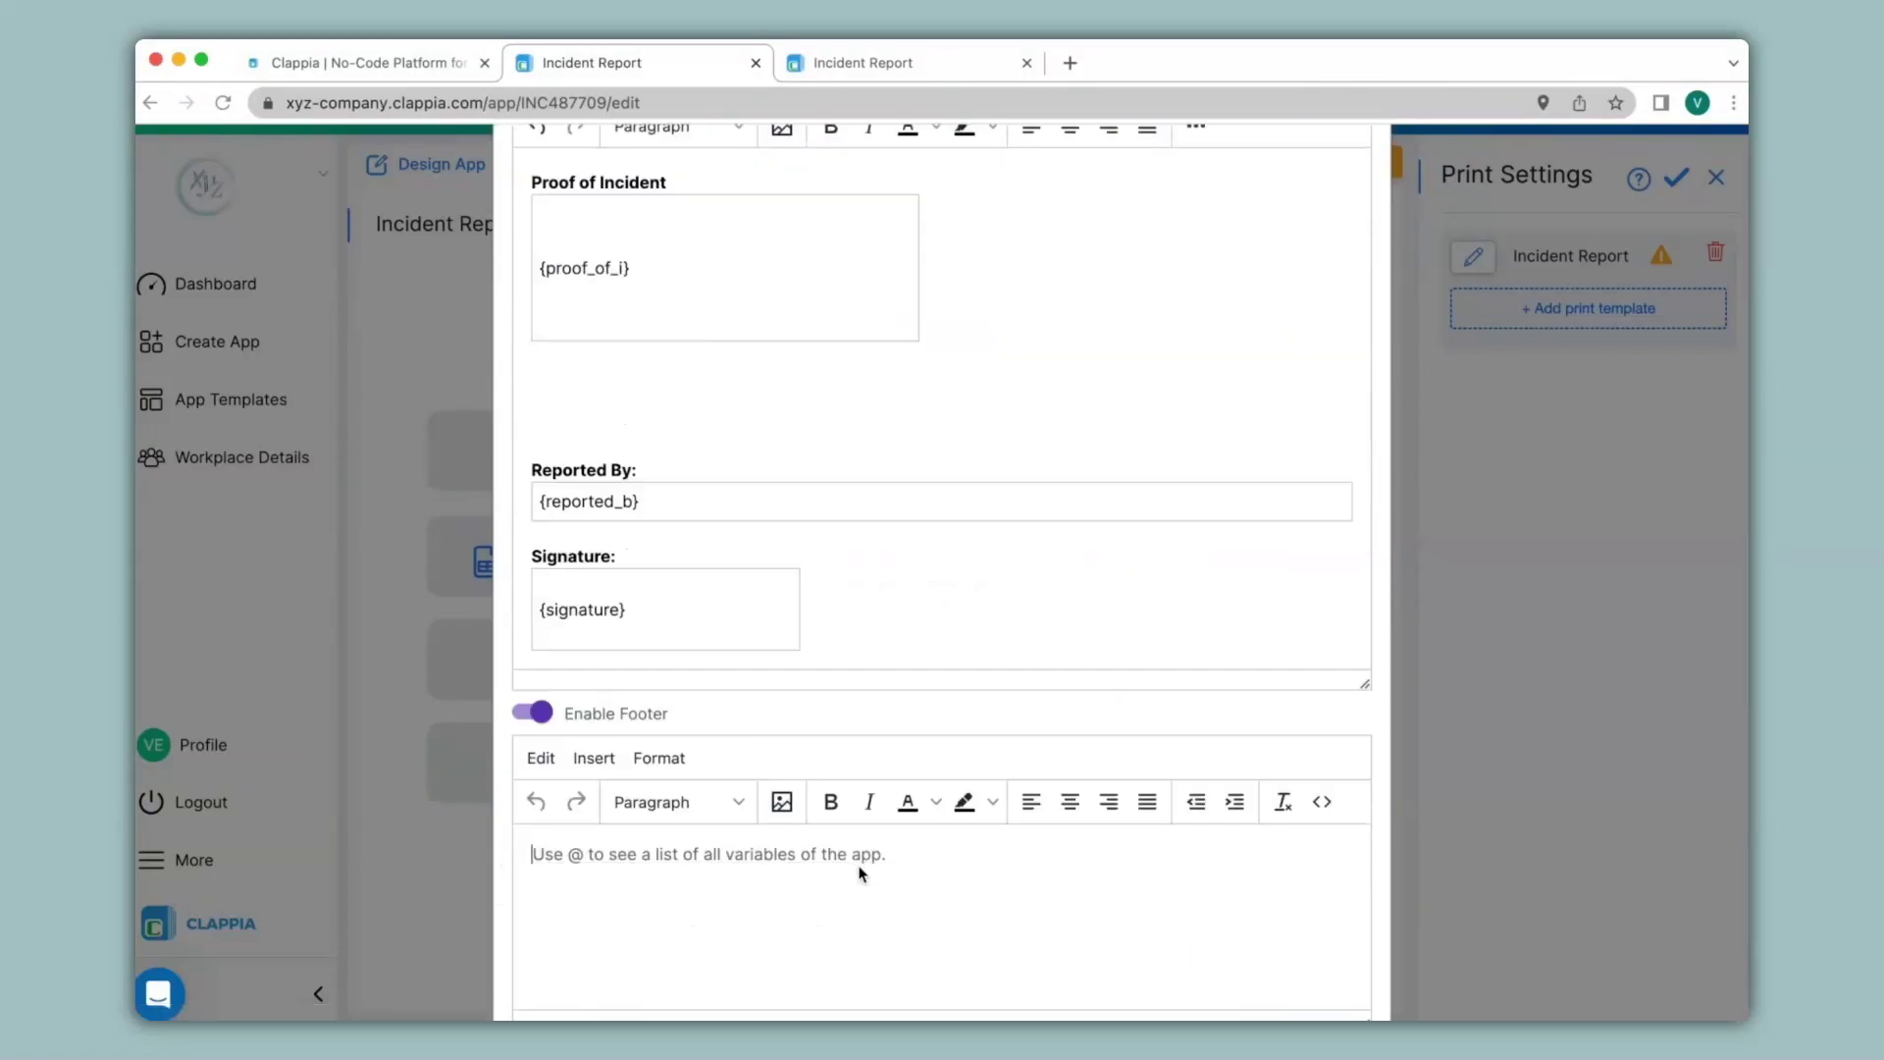
pyautogui.click(1069, 802)
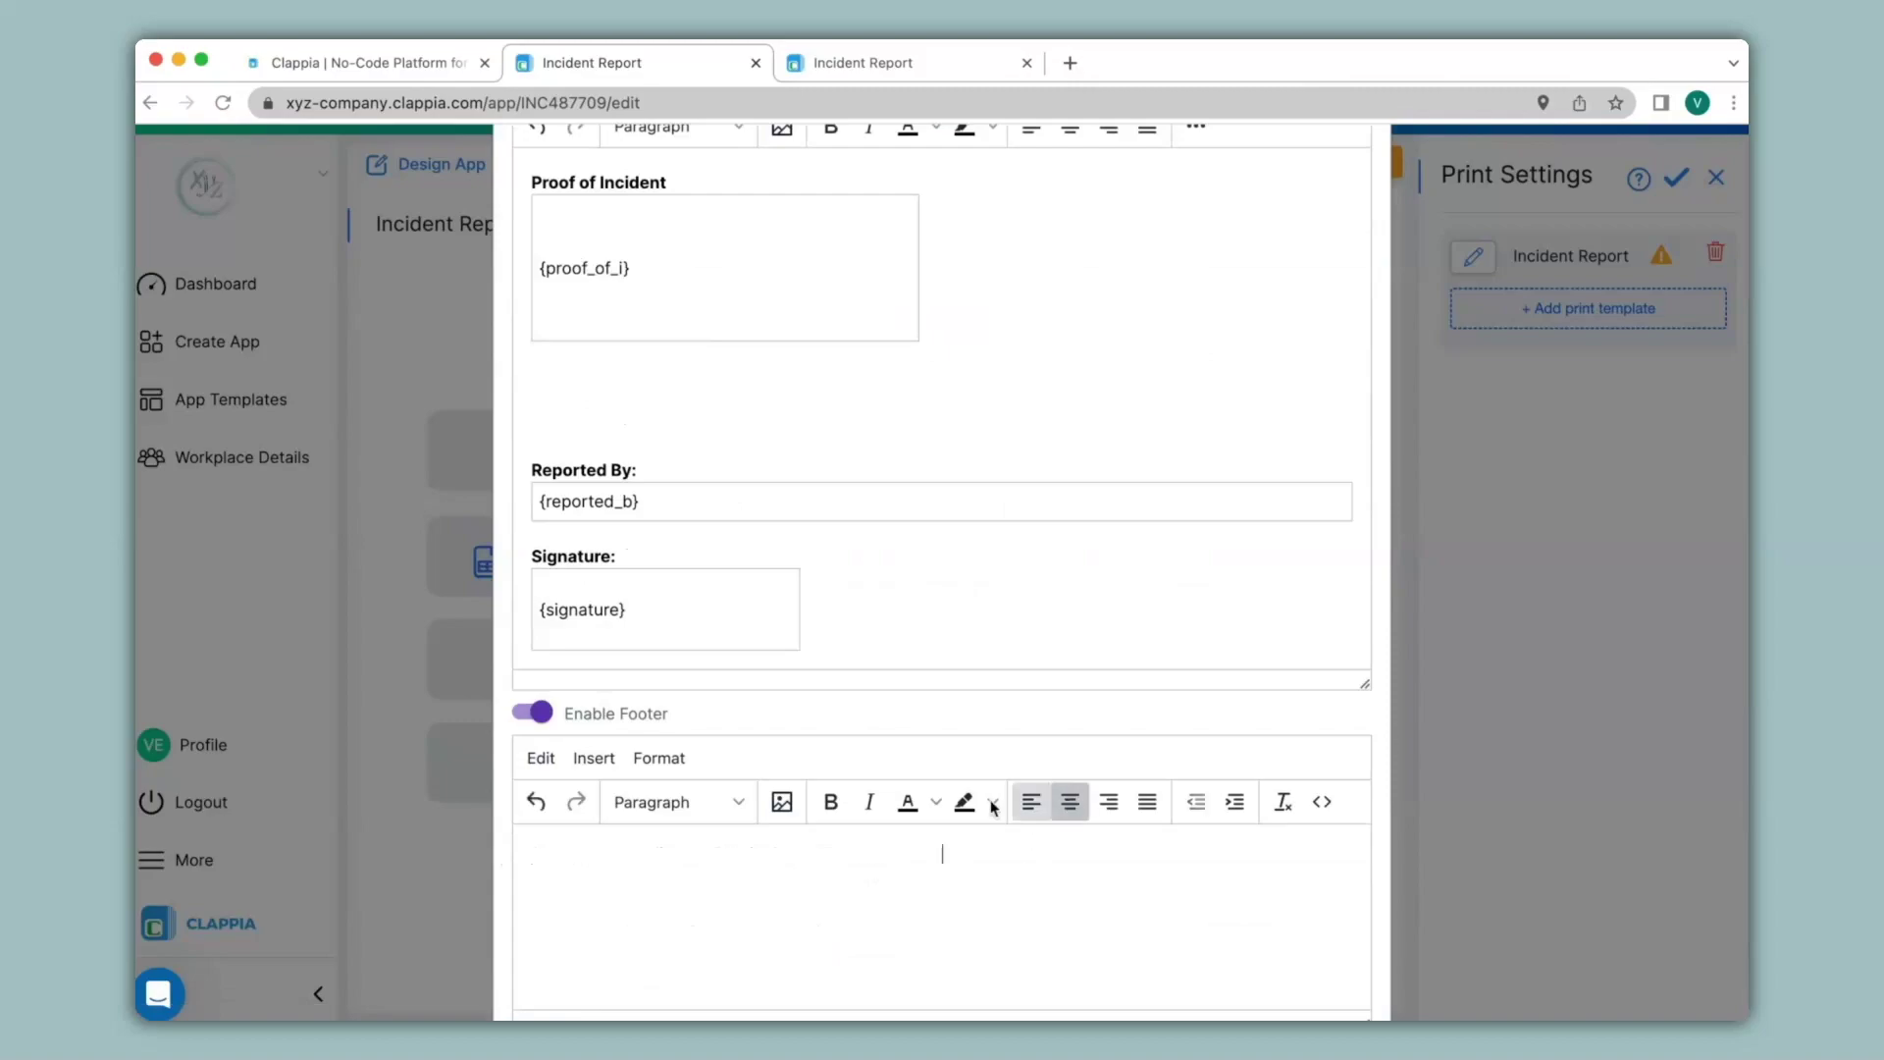
pyautogui.click(936, 802)
pyautogui.click(979, 914)
pyautogui.write('Controlled Copy')
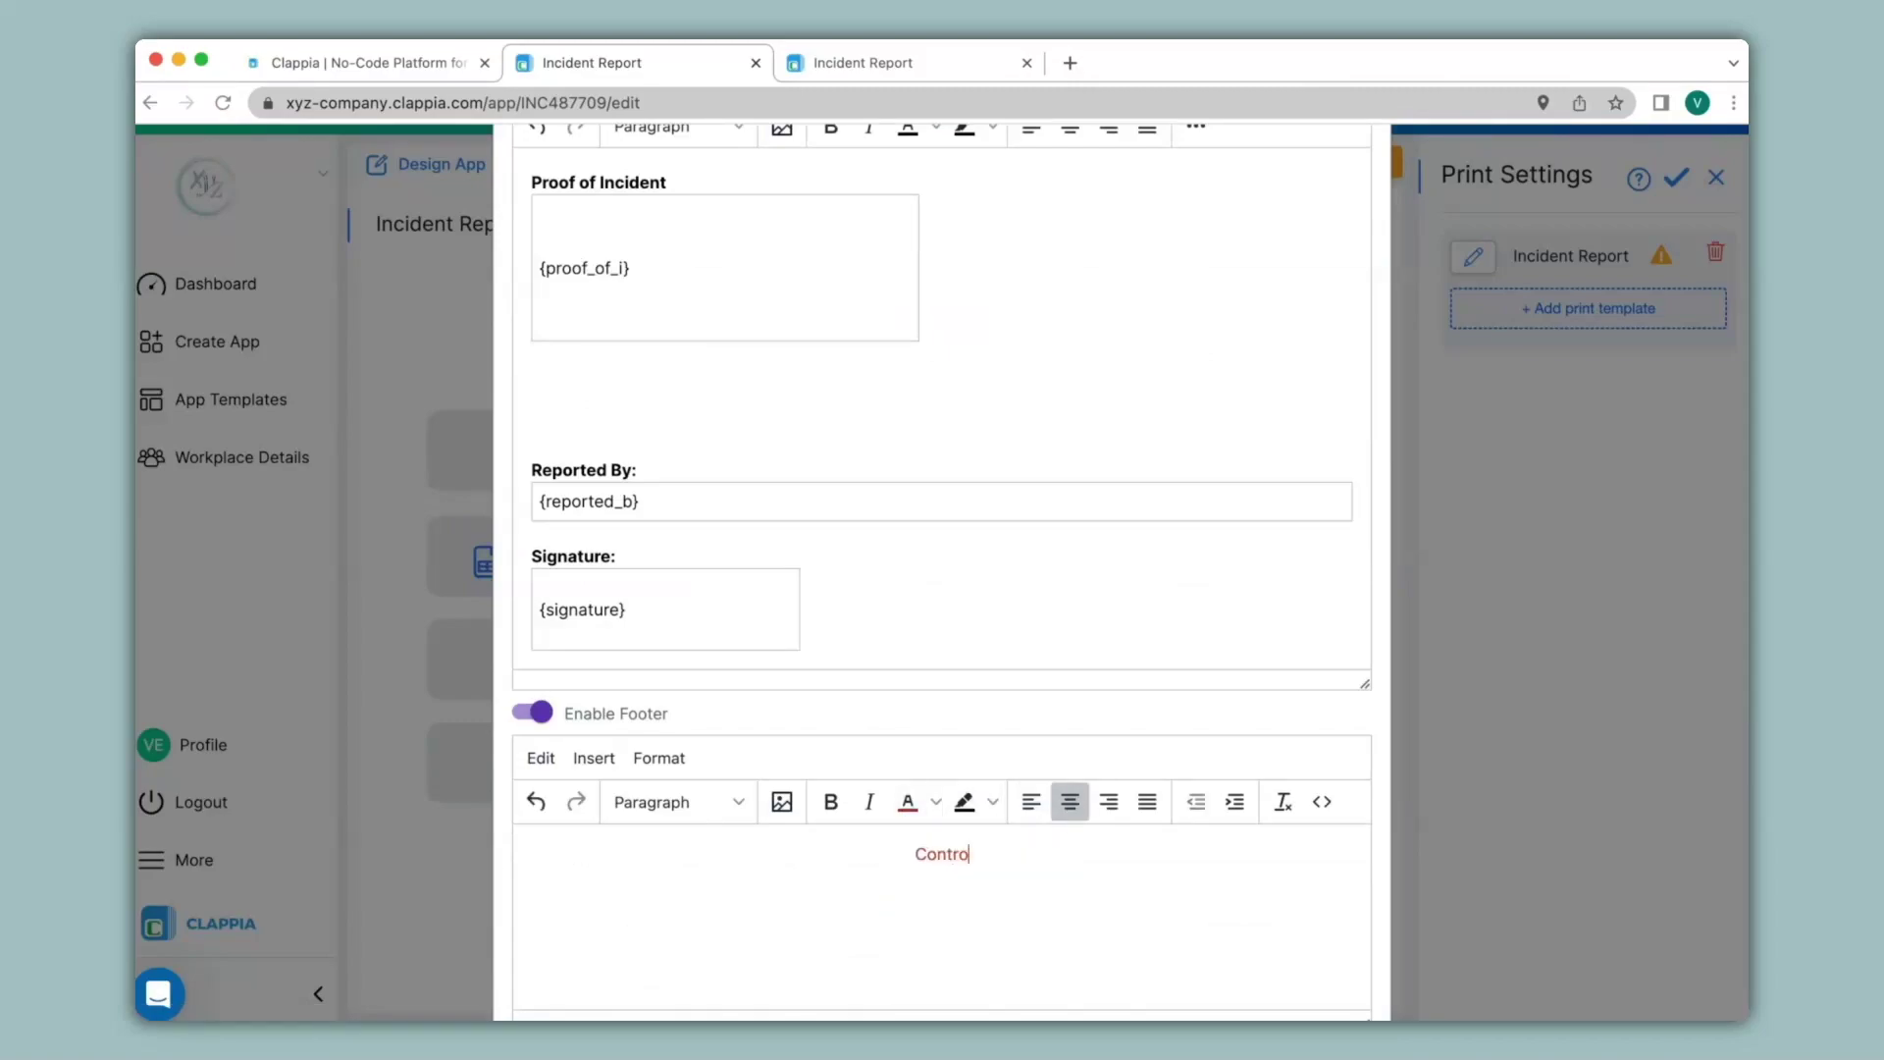
# Save the Incident Report print template and close its editor
pyautogui.scroll(-2, 1379, 802)
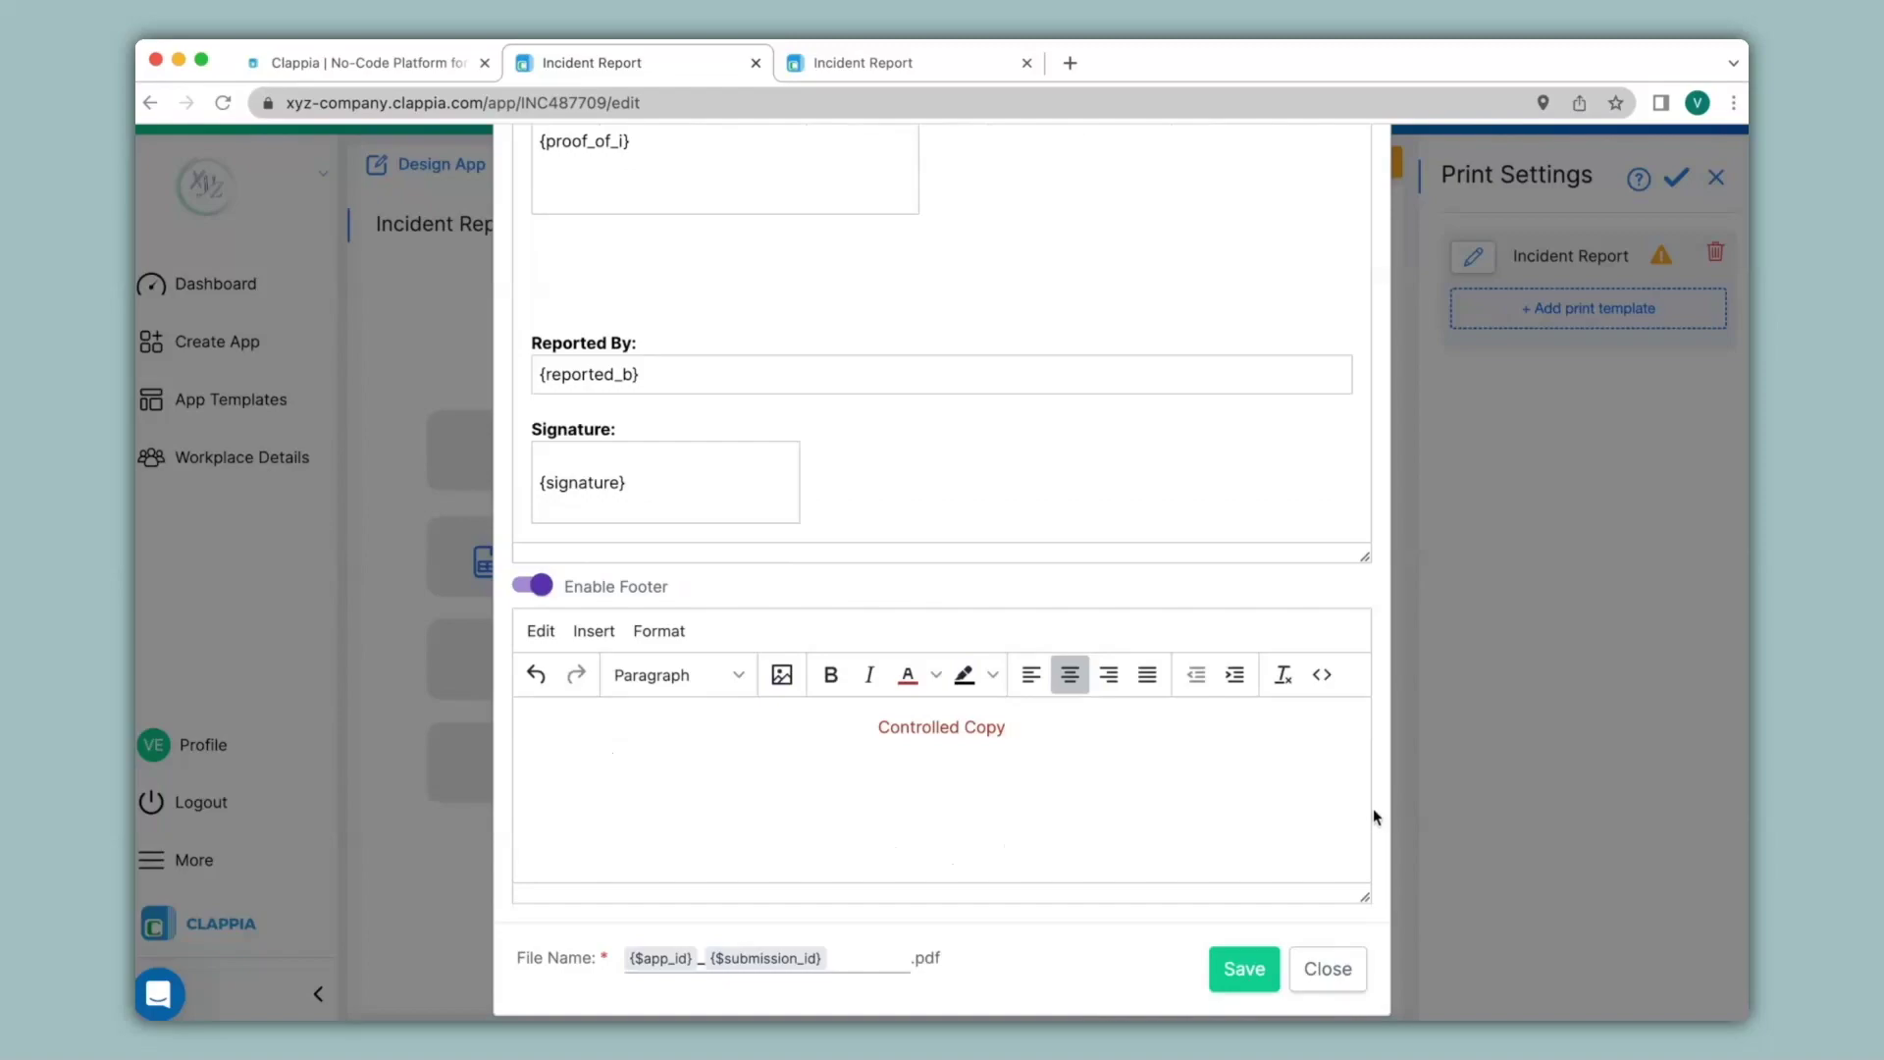
pyautogui.click(1253, 976)
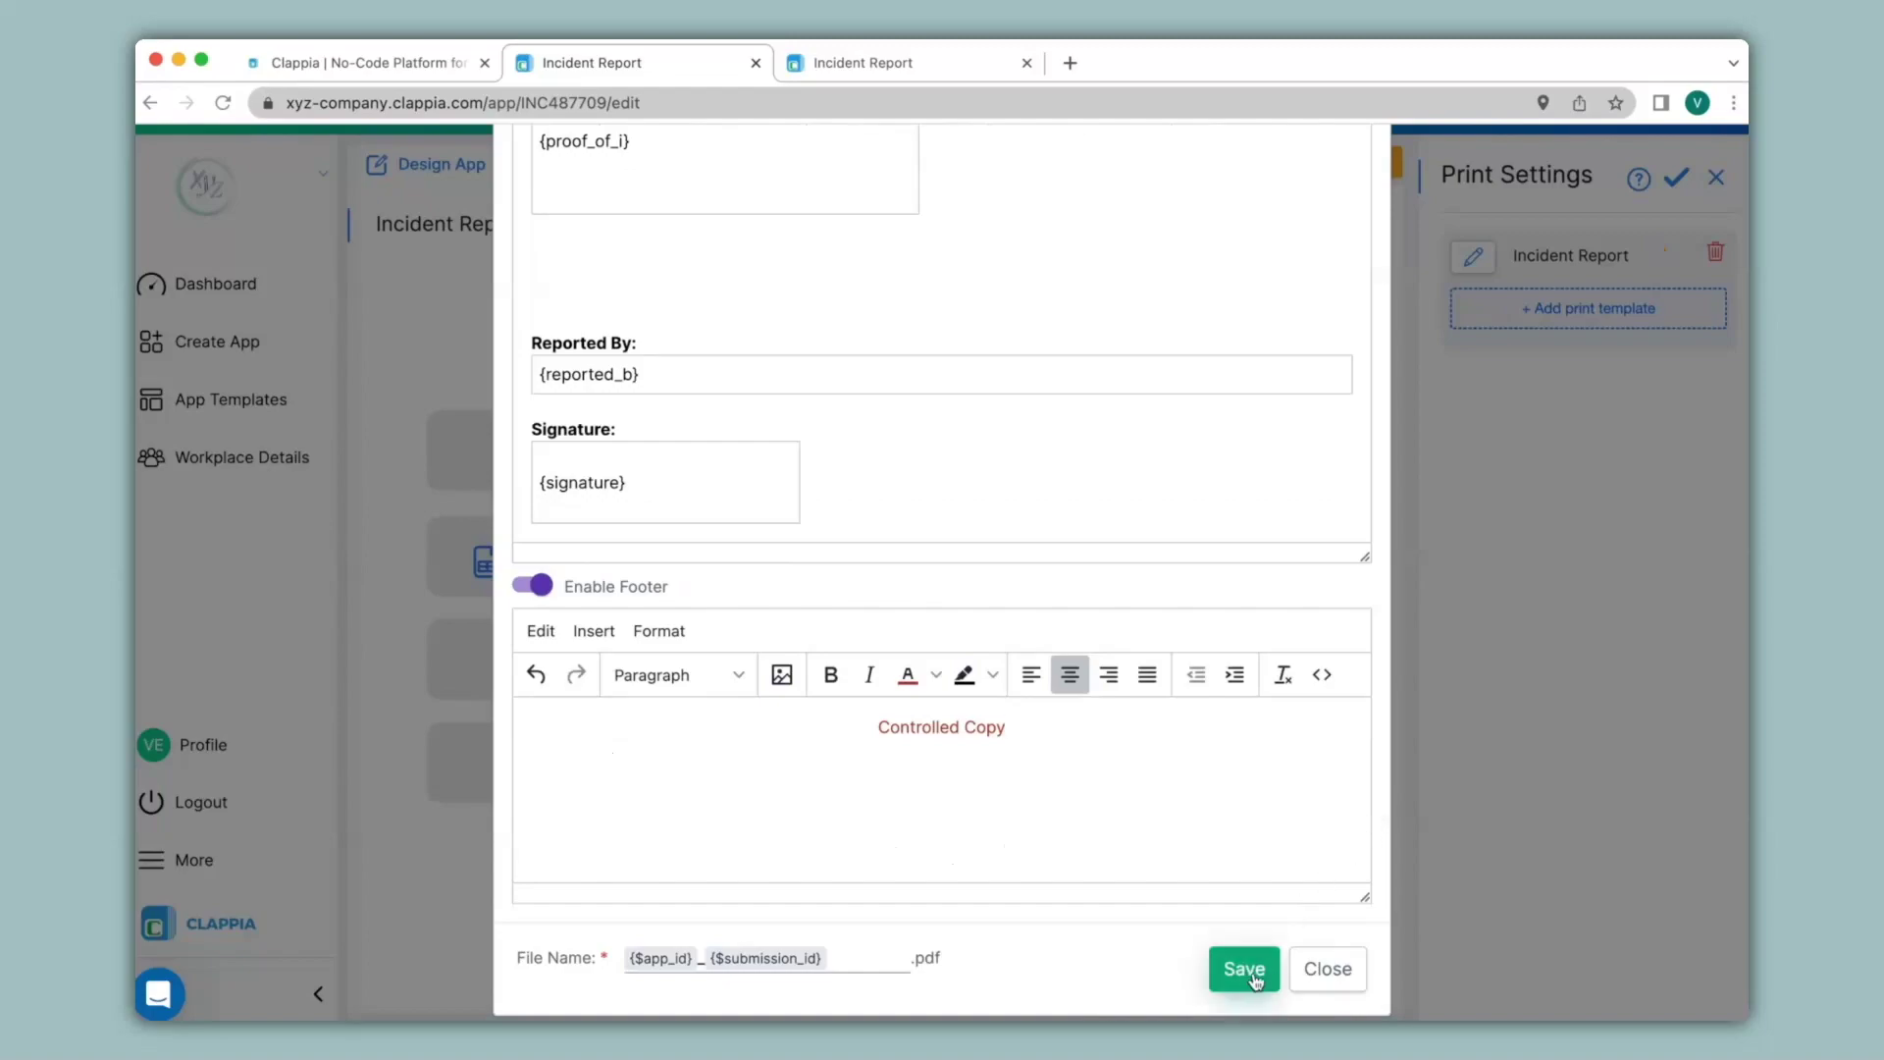
pyautogui.click(1326, 969)
# Start a new submission with the reporter's name, Site Name XYZ and Department Department1
pyautogui.click(692, 167)
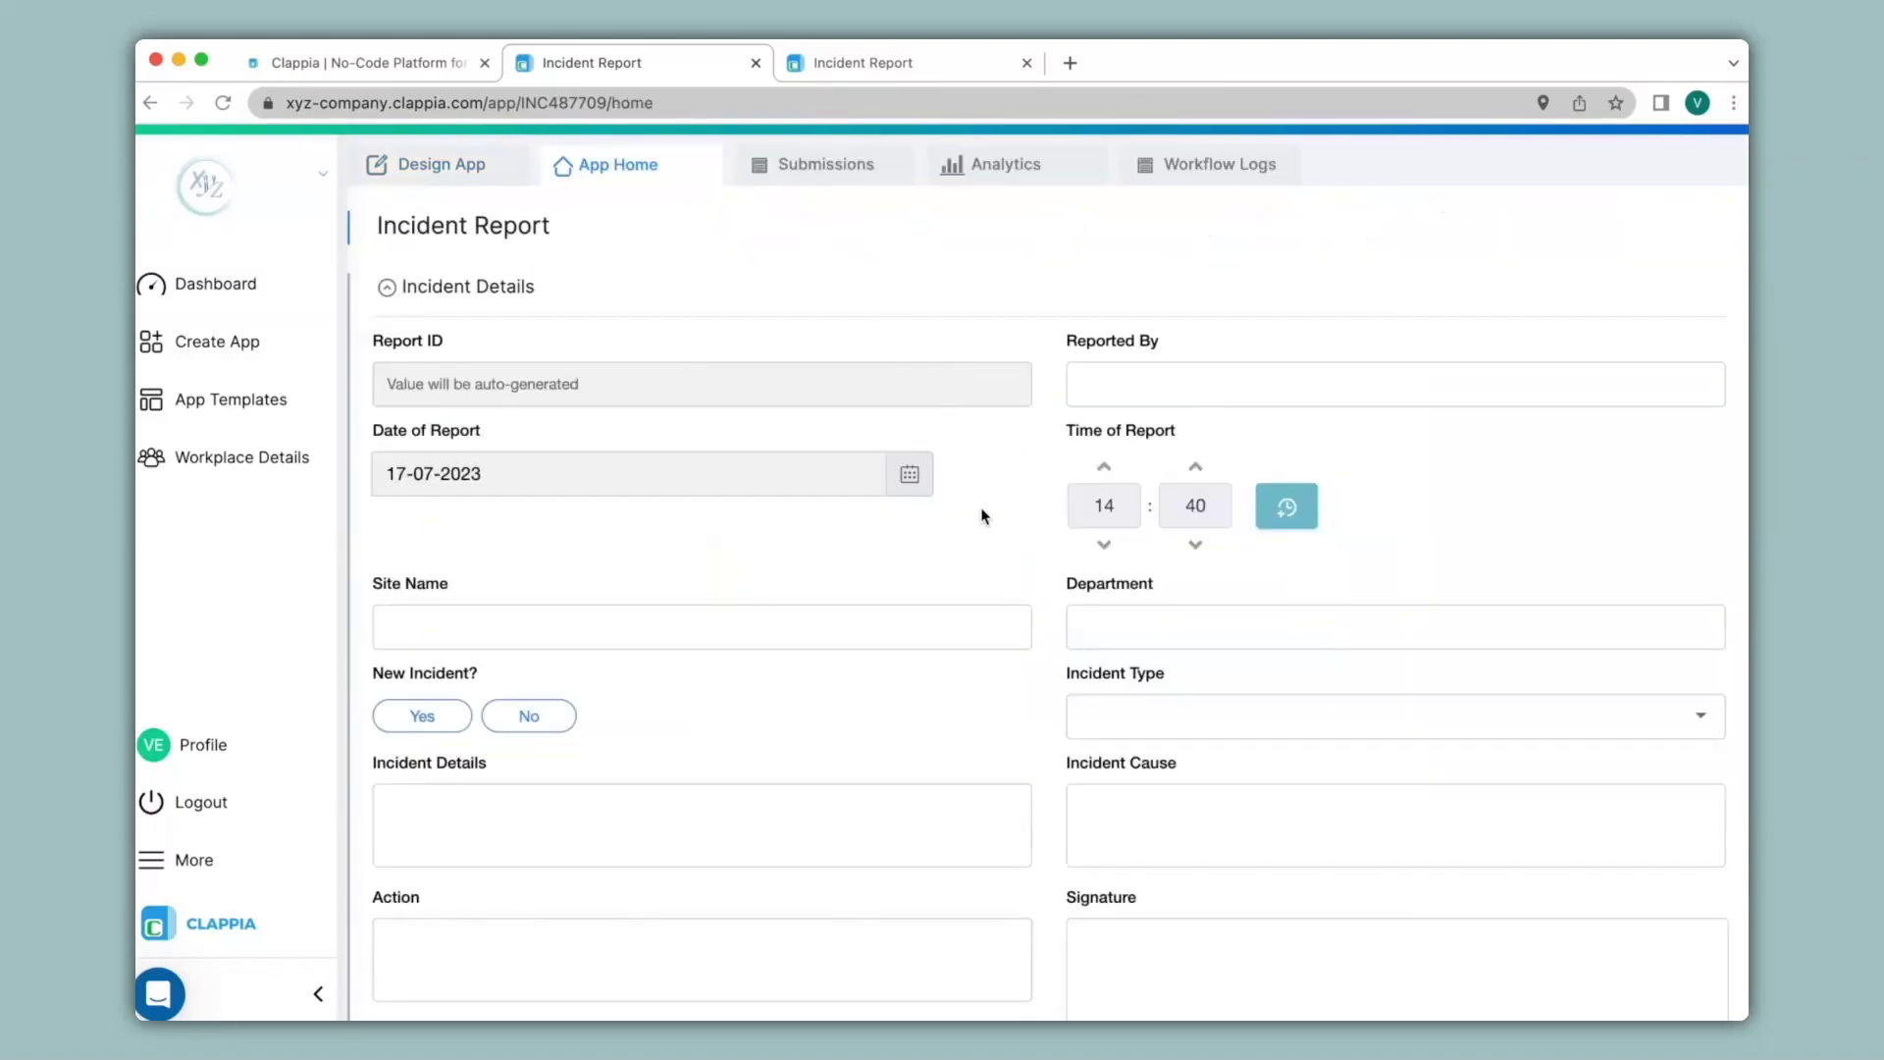
pyautogui.press('Tab')
pyautogui.write('Verin')
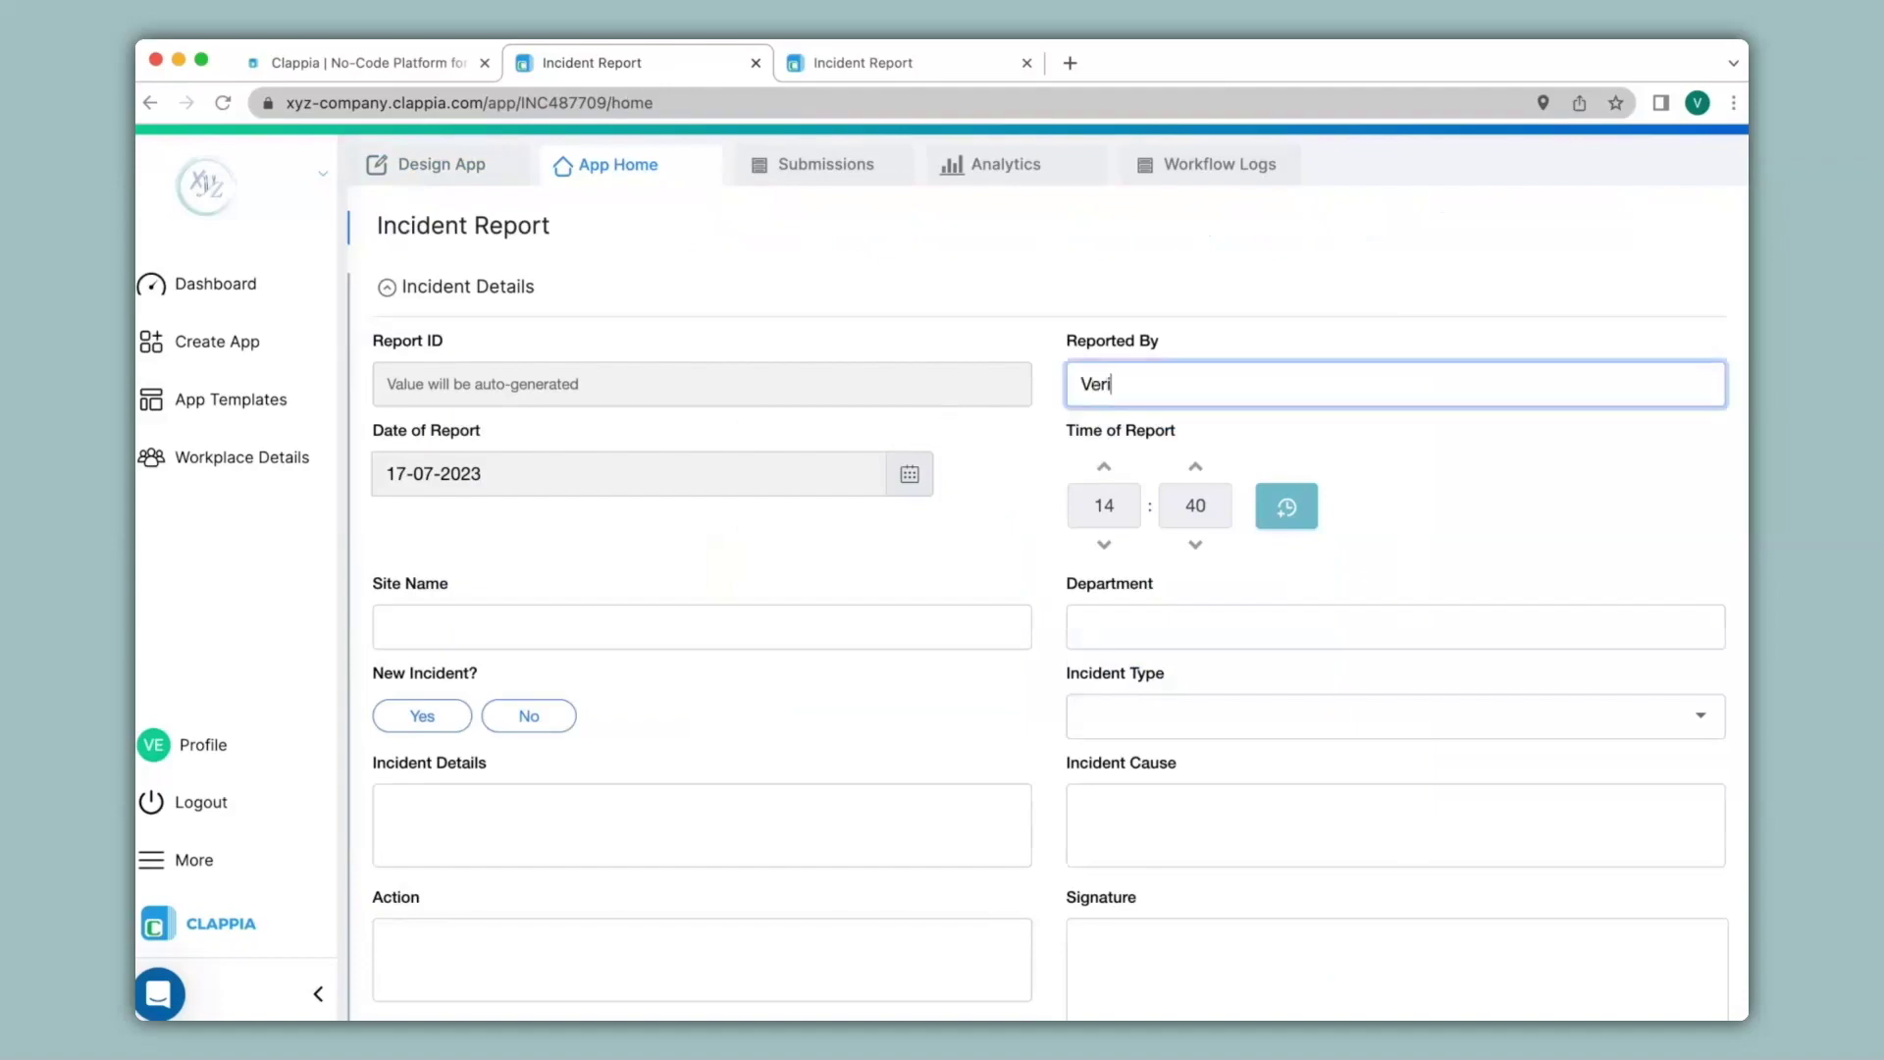
pyautogui.click(848, 618)
pyautogui.write('XYZ')
pyautogui.click(1127, 631)
pyautogui.write('Department1')
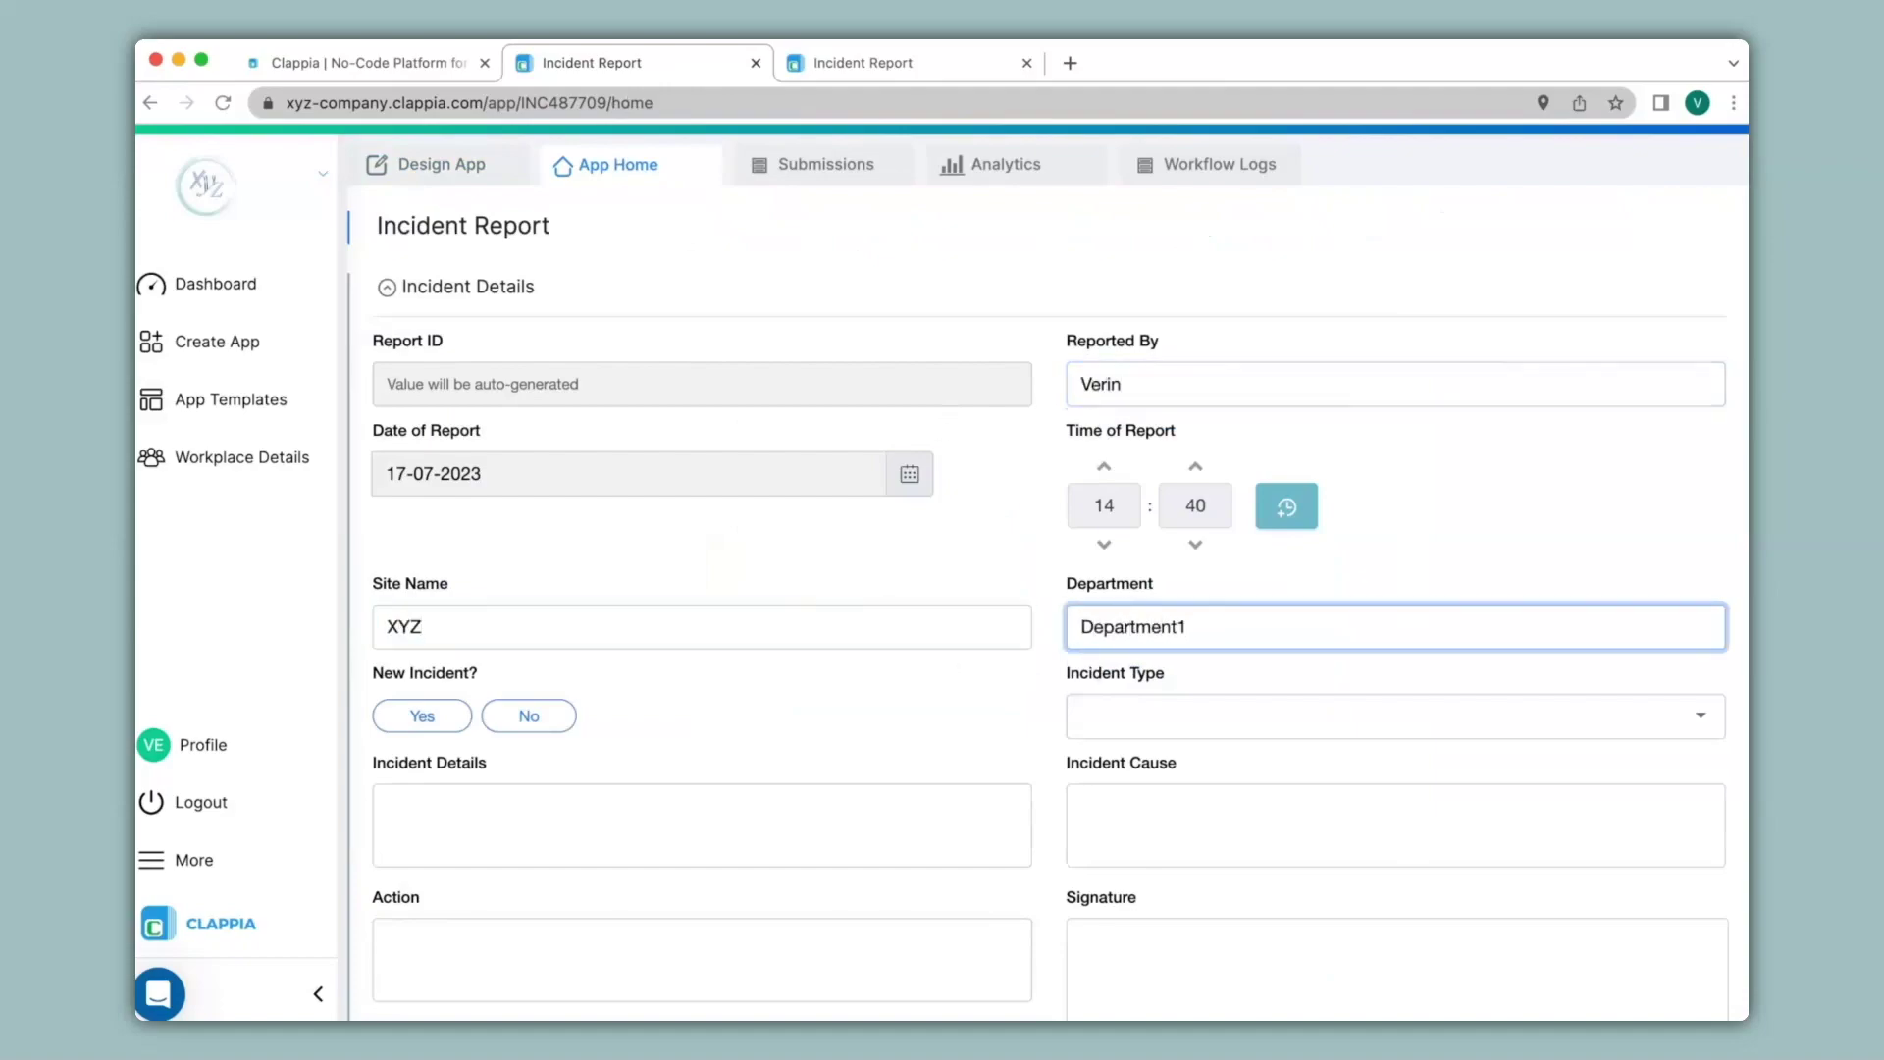
# Mark New Incident Yes, type Workplace incident, and details 'Details1....'
pyautogui.scroll(-2, 422, 638)
pyautogui.click(422, 580)
pyautogui.click(1123, 580)
pyautogui.click(1122, 609)
pyautogui.click(862, 676)
pyautogui.write('Details1....')
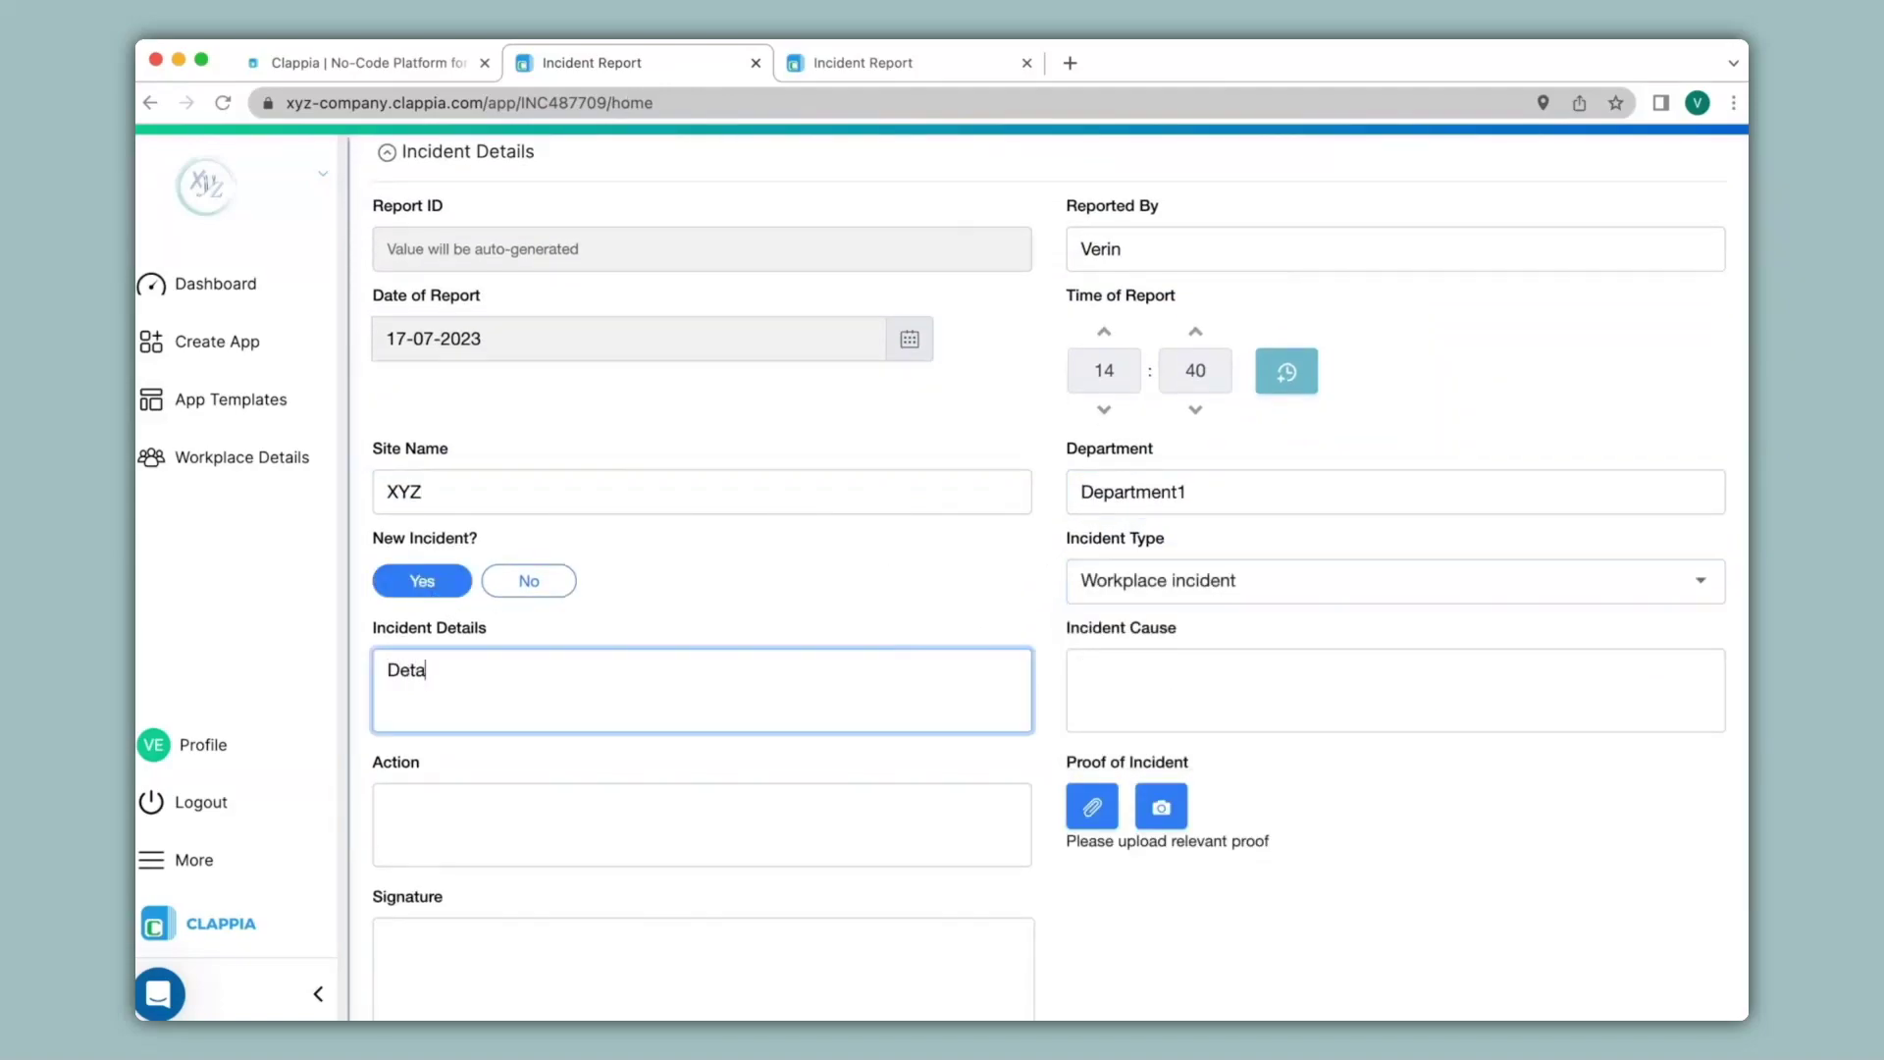
# Enter causes Root Cause1/Root Cause2 and actions Action Points 1/Action Points 2, sign, and submit
pyautogui.click(1180, 664)
pyautogui.write('Root Cause1')
pyautogui.press('Return')
pyautogui.write('Root Cause2')
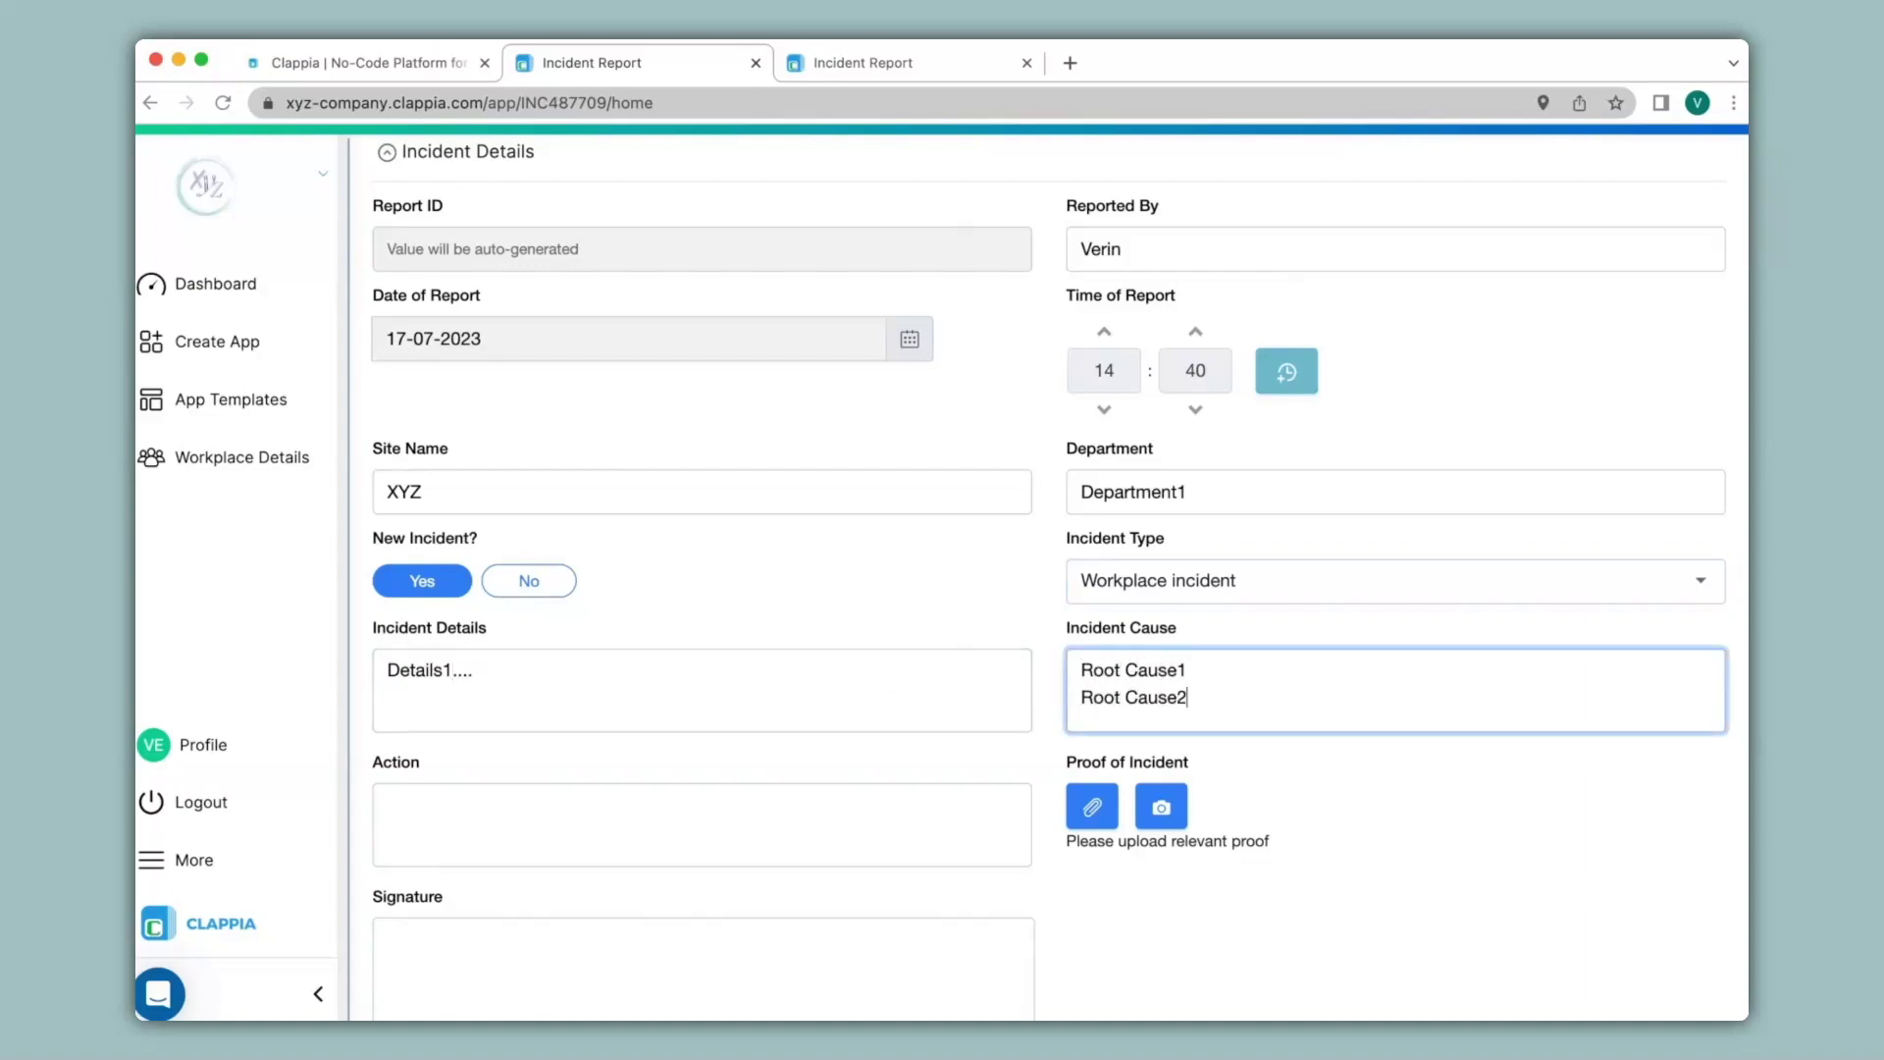
pyautogui.click(720, 801)
pyautogui.write('Action Points 1')
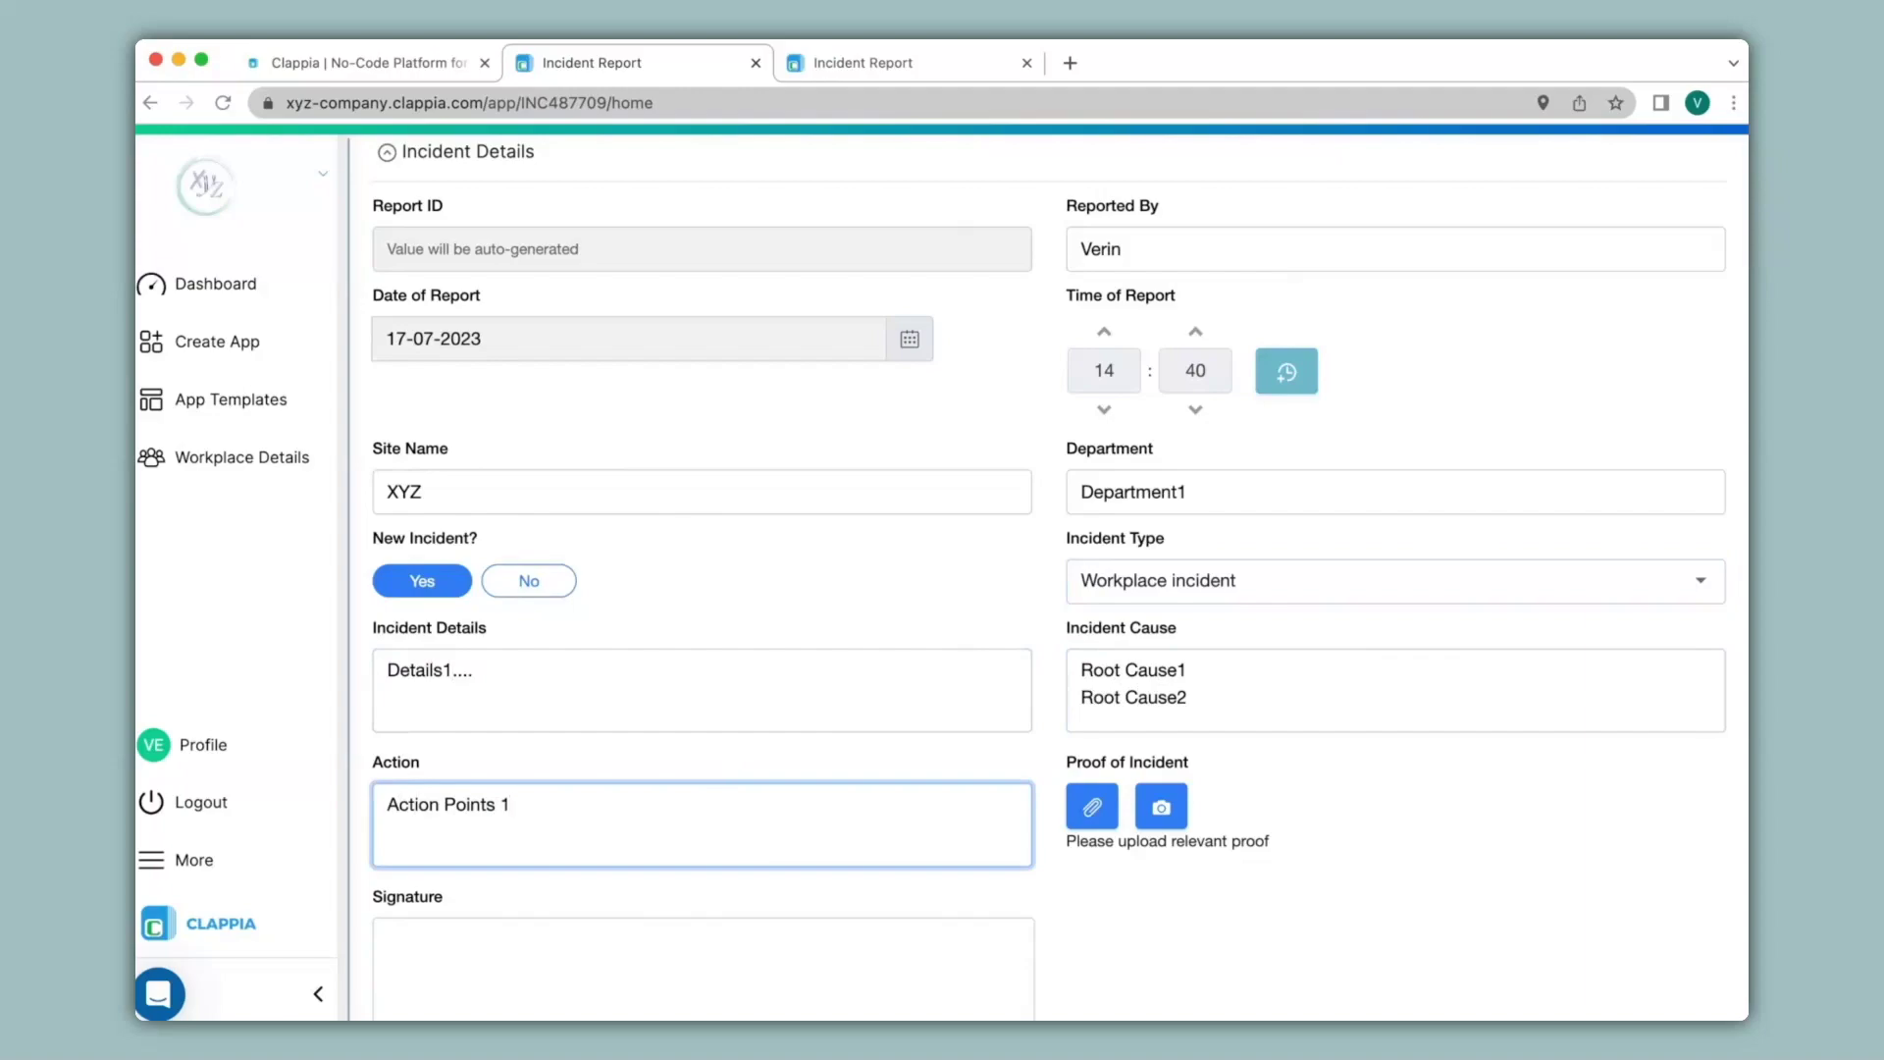
pyautogui.press('Return')
pyautogui.write('Action Points 2')
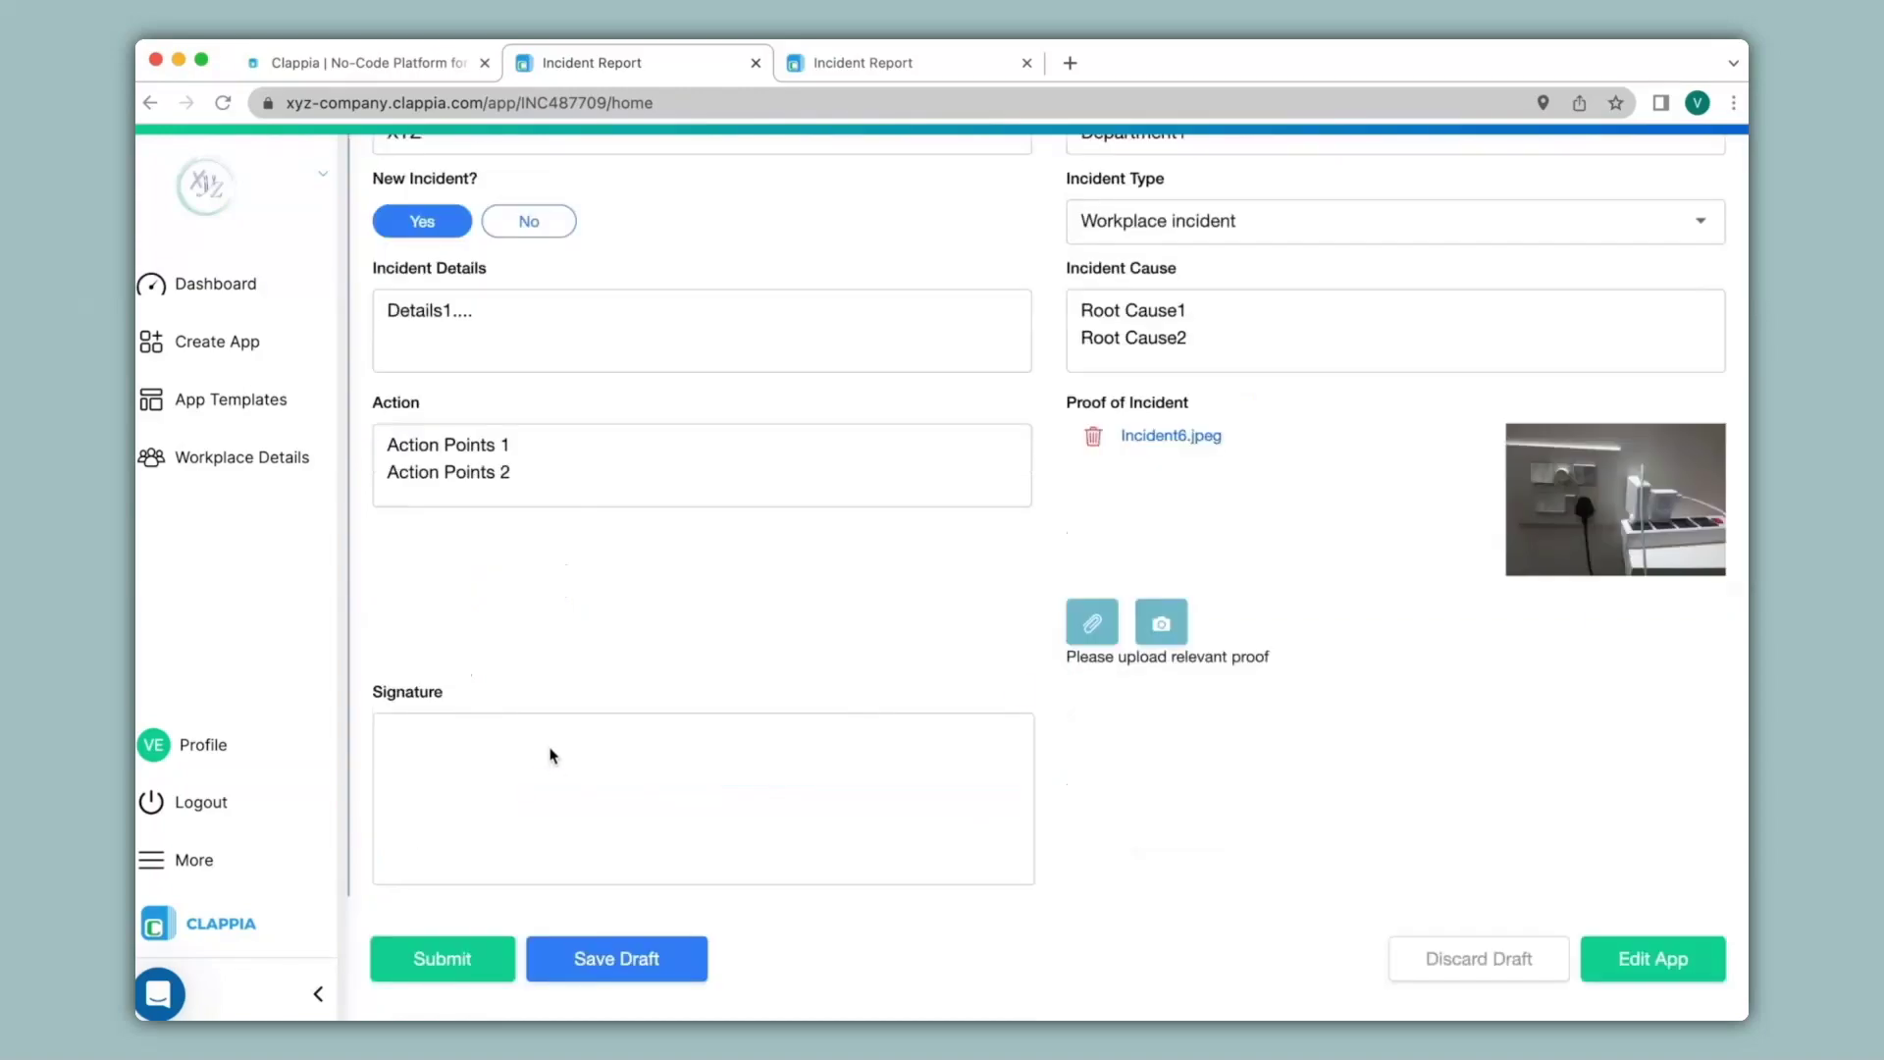
pyautogui.moveTo(546, 756)
pyautogui.mouseDown()
pyautogui.moveTo(581, 872)
pyautogui.moveTo(661, 765)
pyautogui.mouseUp()
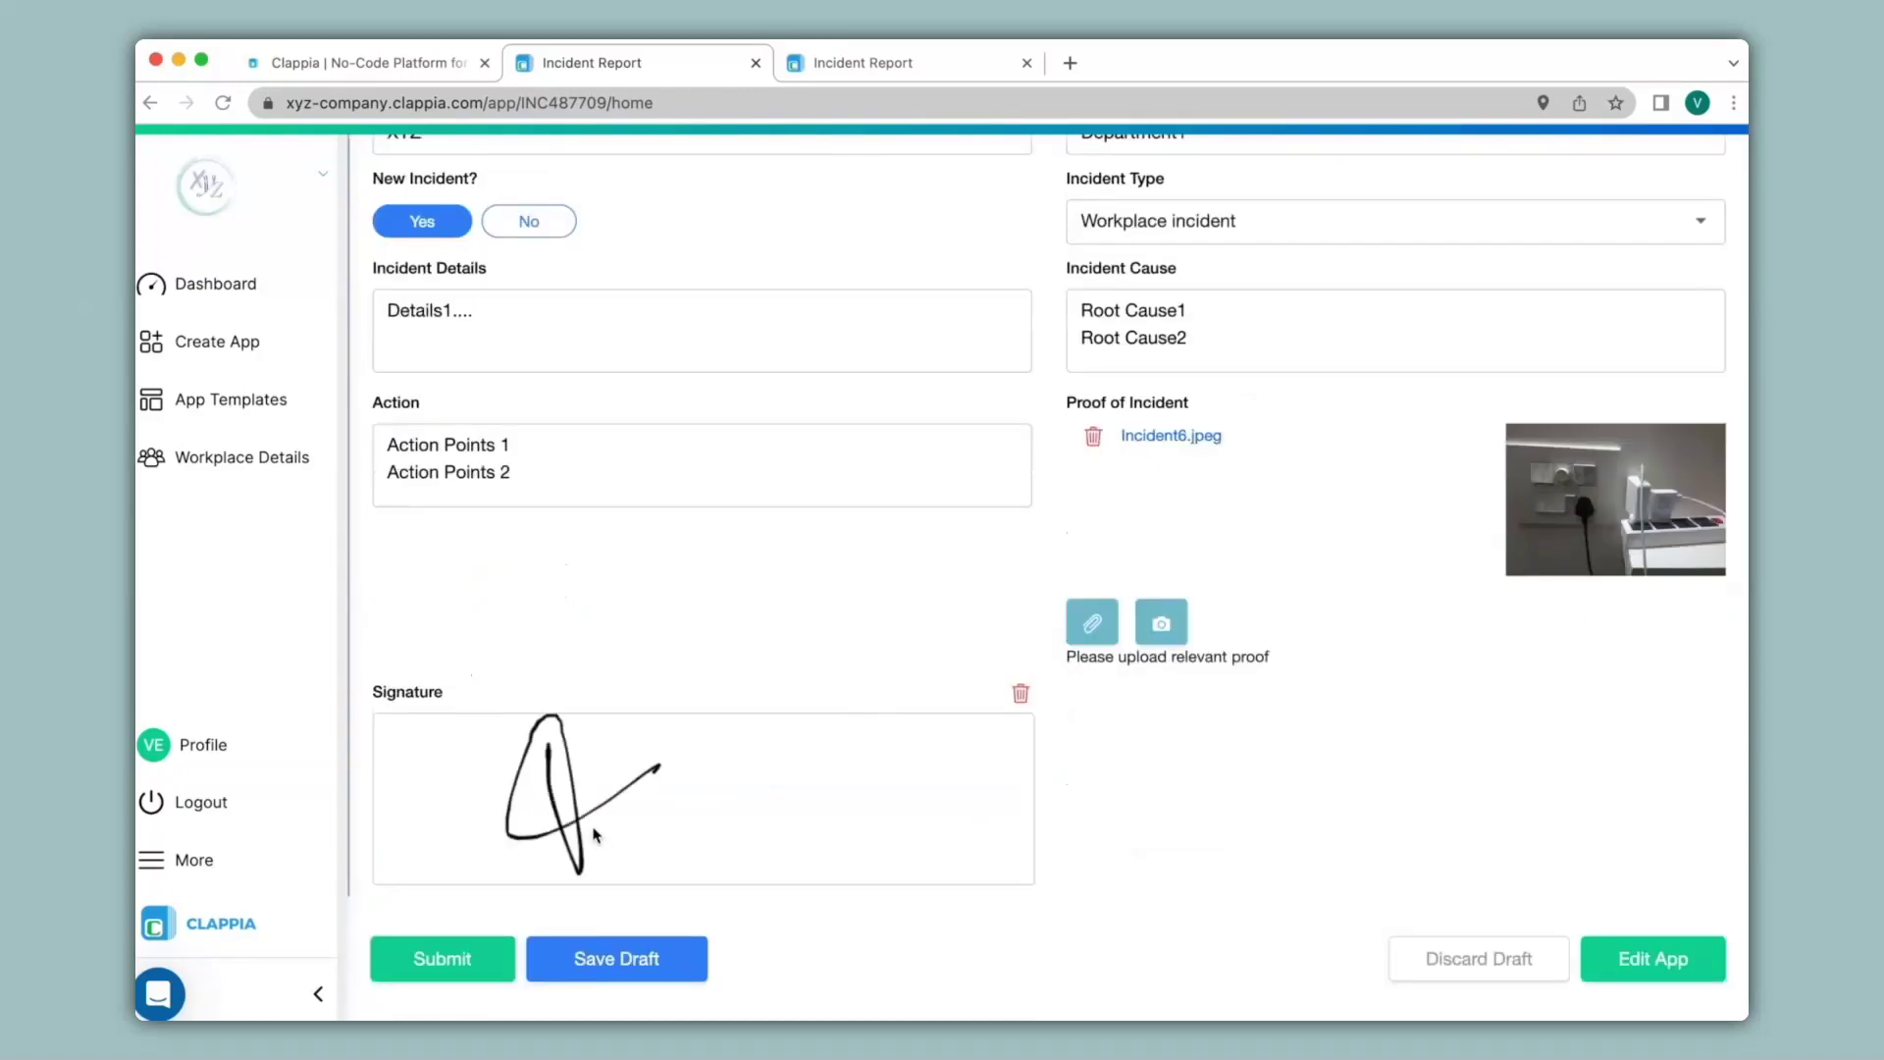
pyautogui.click(465, 960)
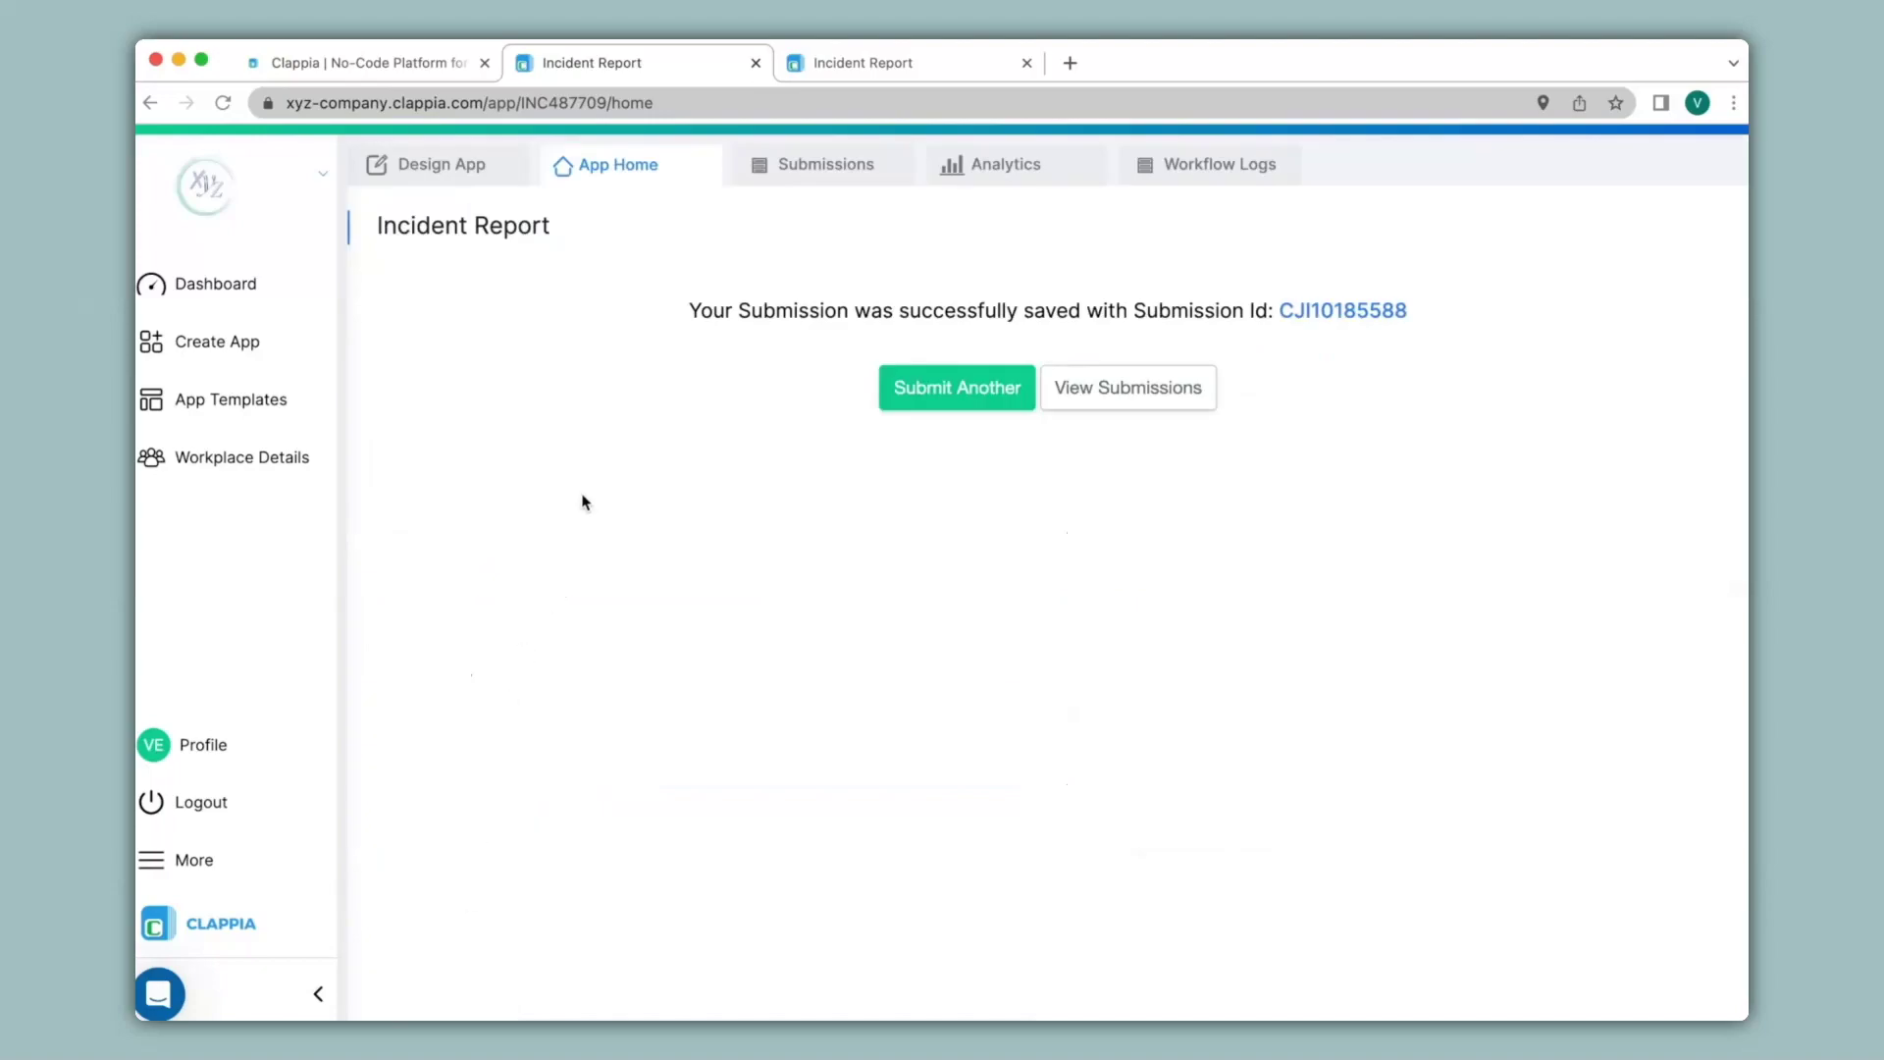
# Open the Submissions list and scroll through the new report's details, photo and signature
pyautogui.click(839, 169)
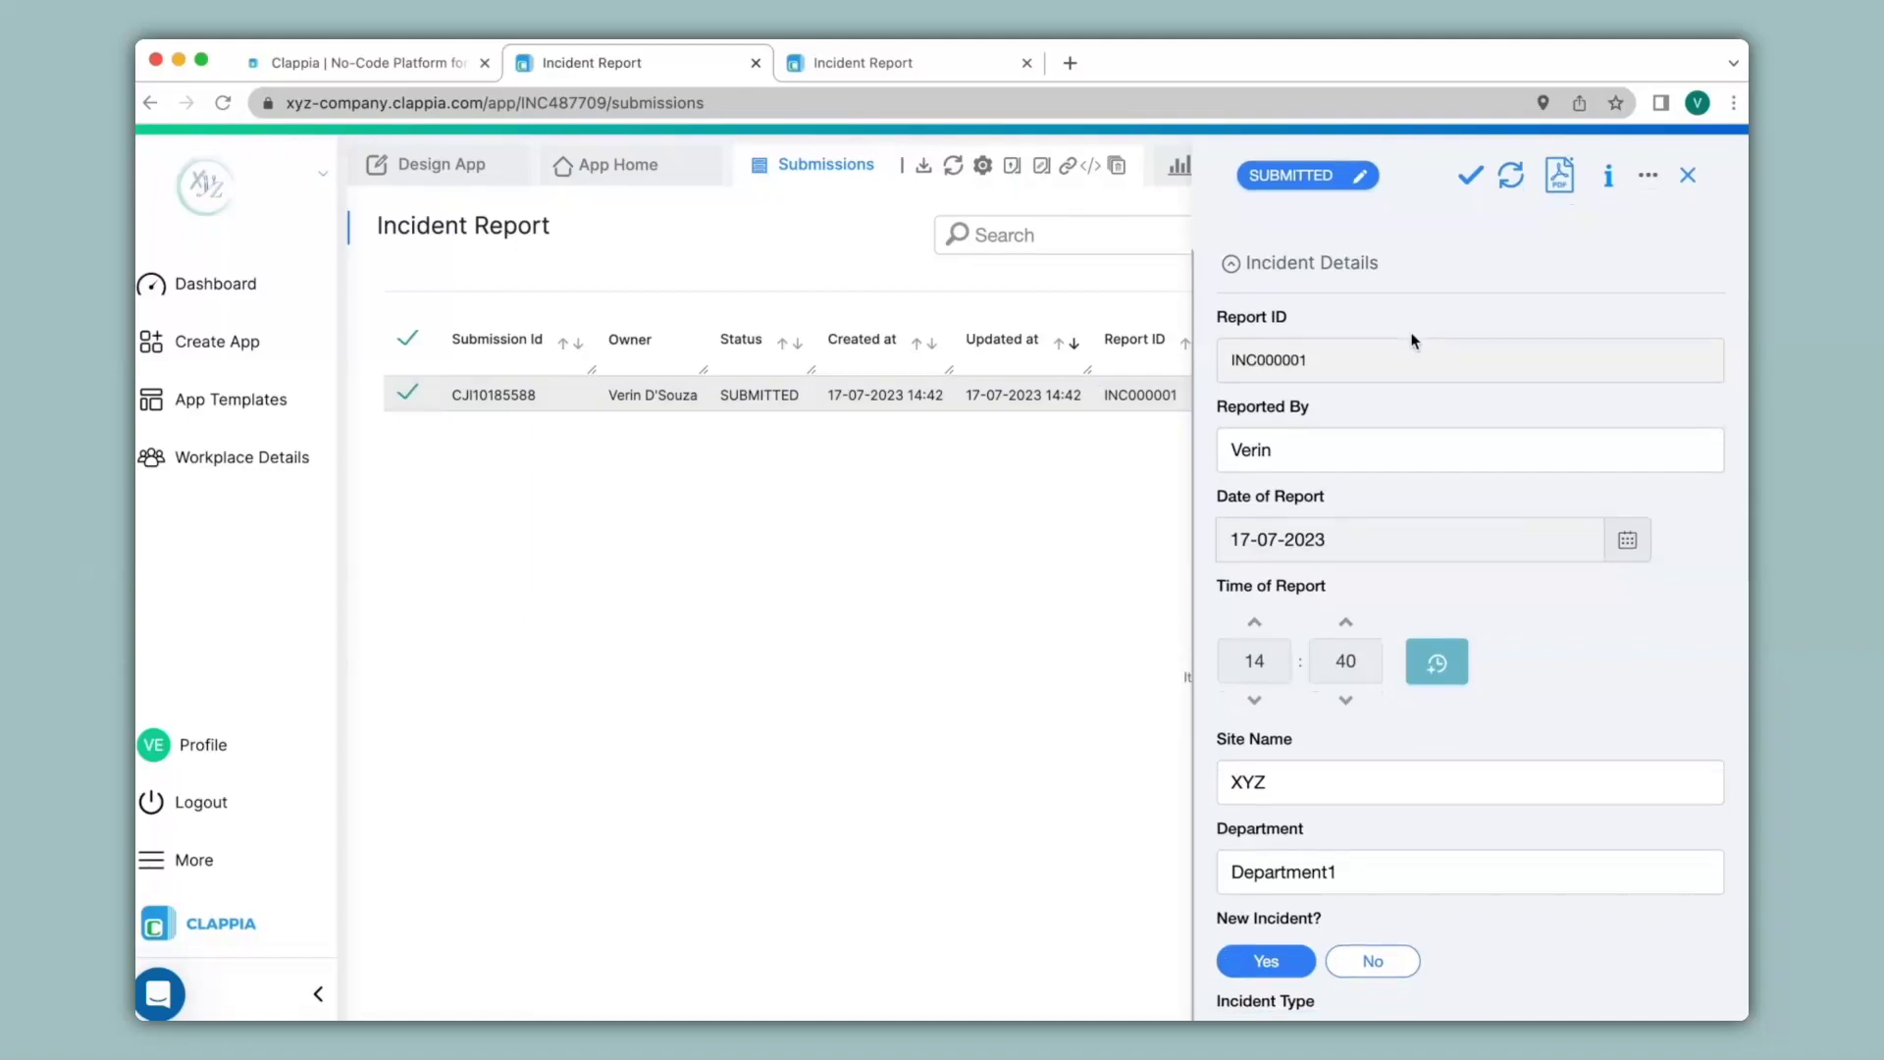
pyautogui.scroll(-10, 1413, 341)
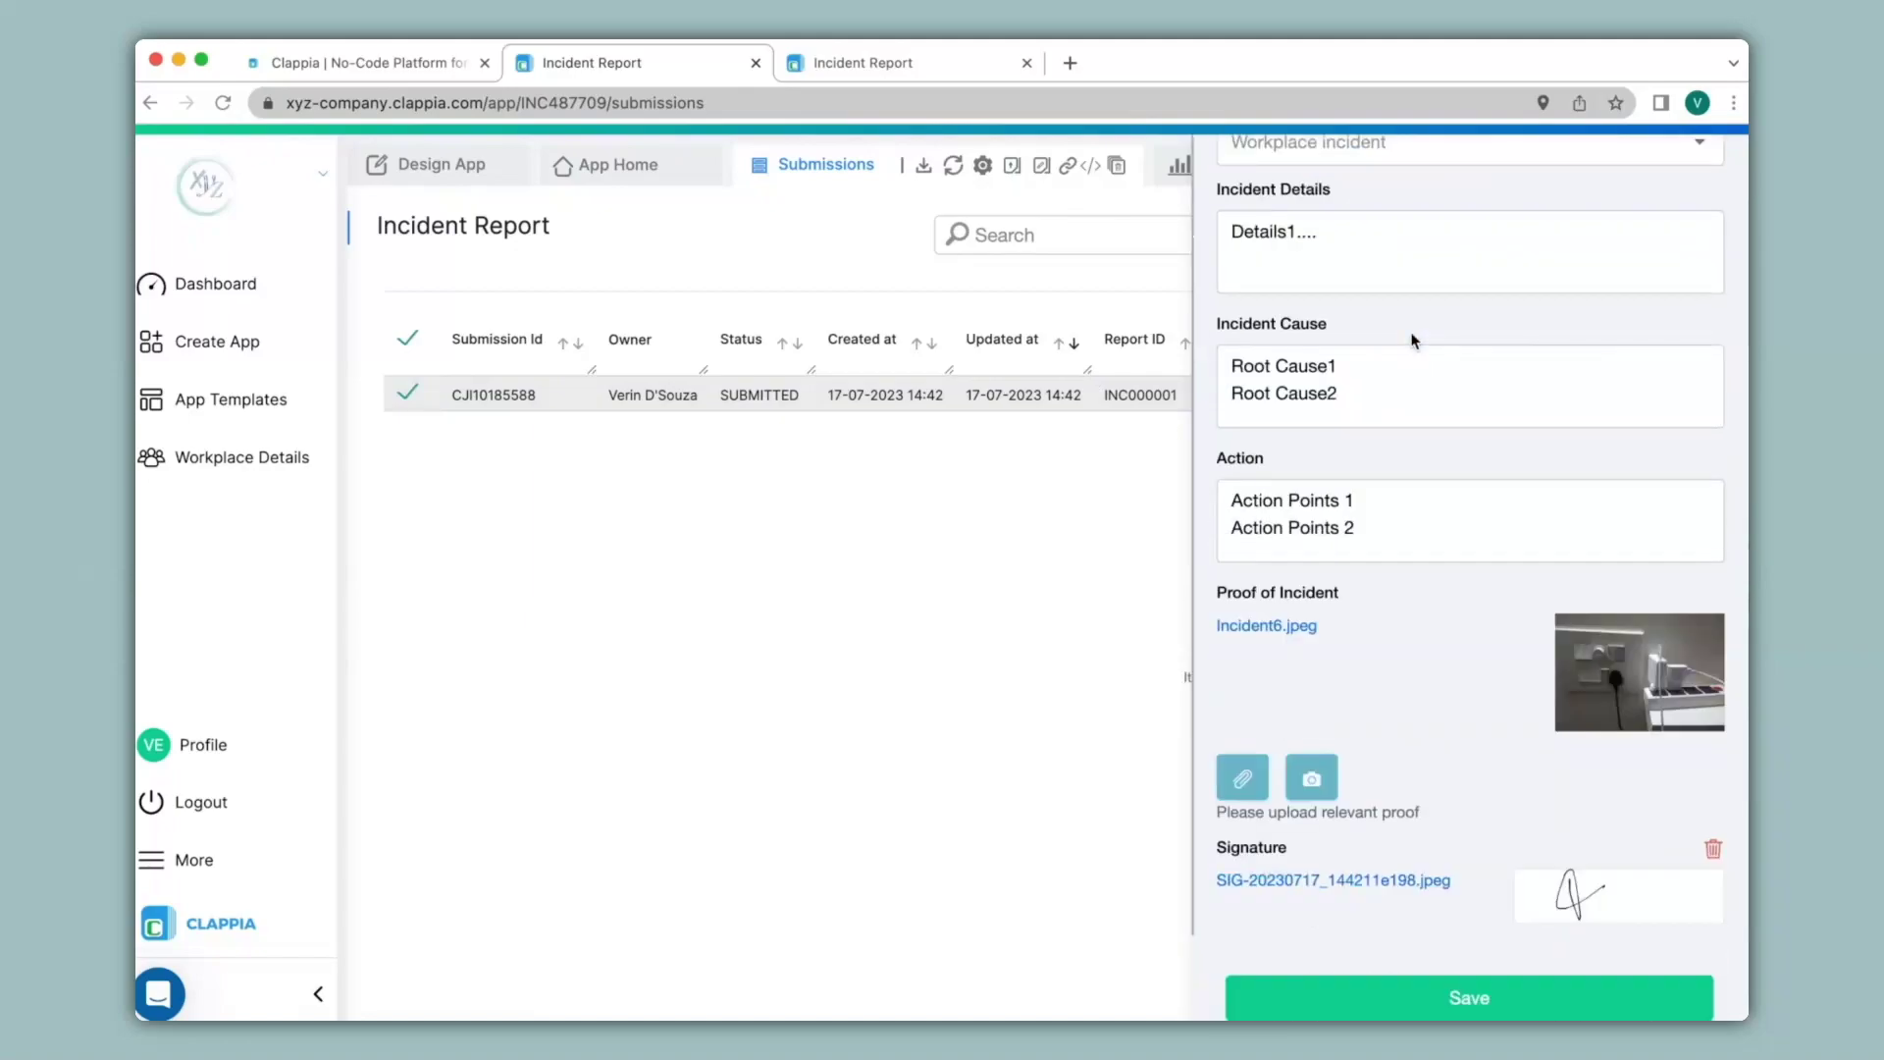
pyautogui.scroll(10, 1413, 341)
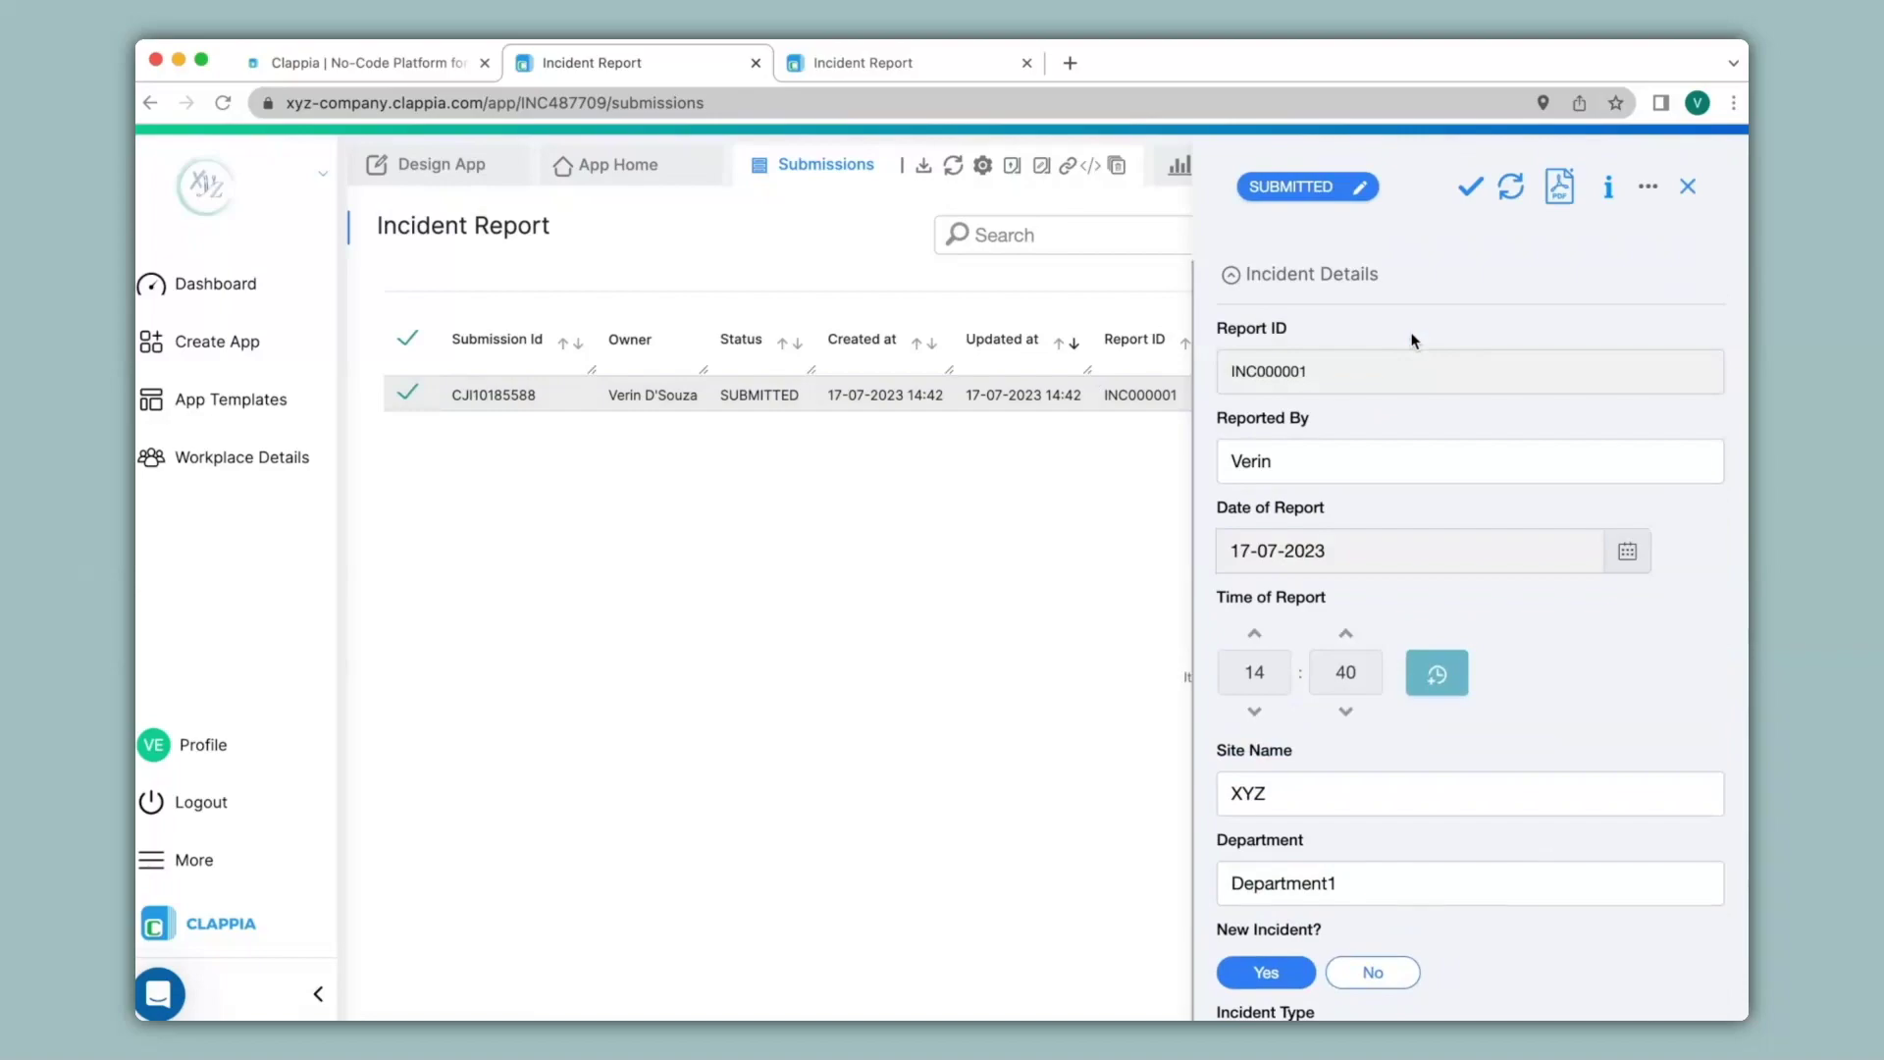
pyautogui.click(1561, 190)
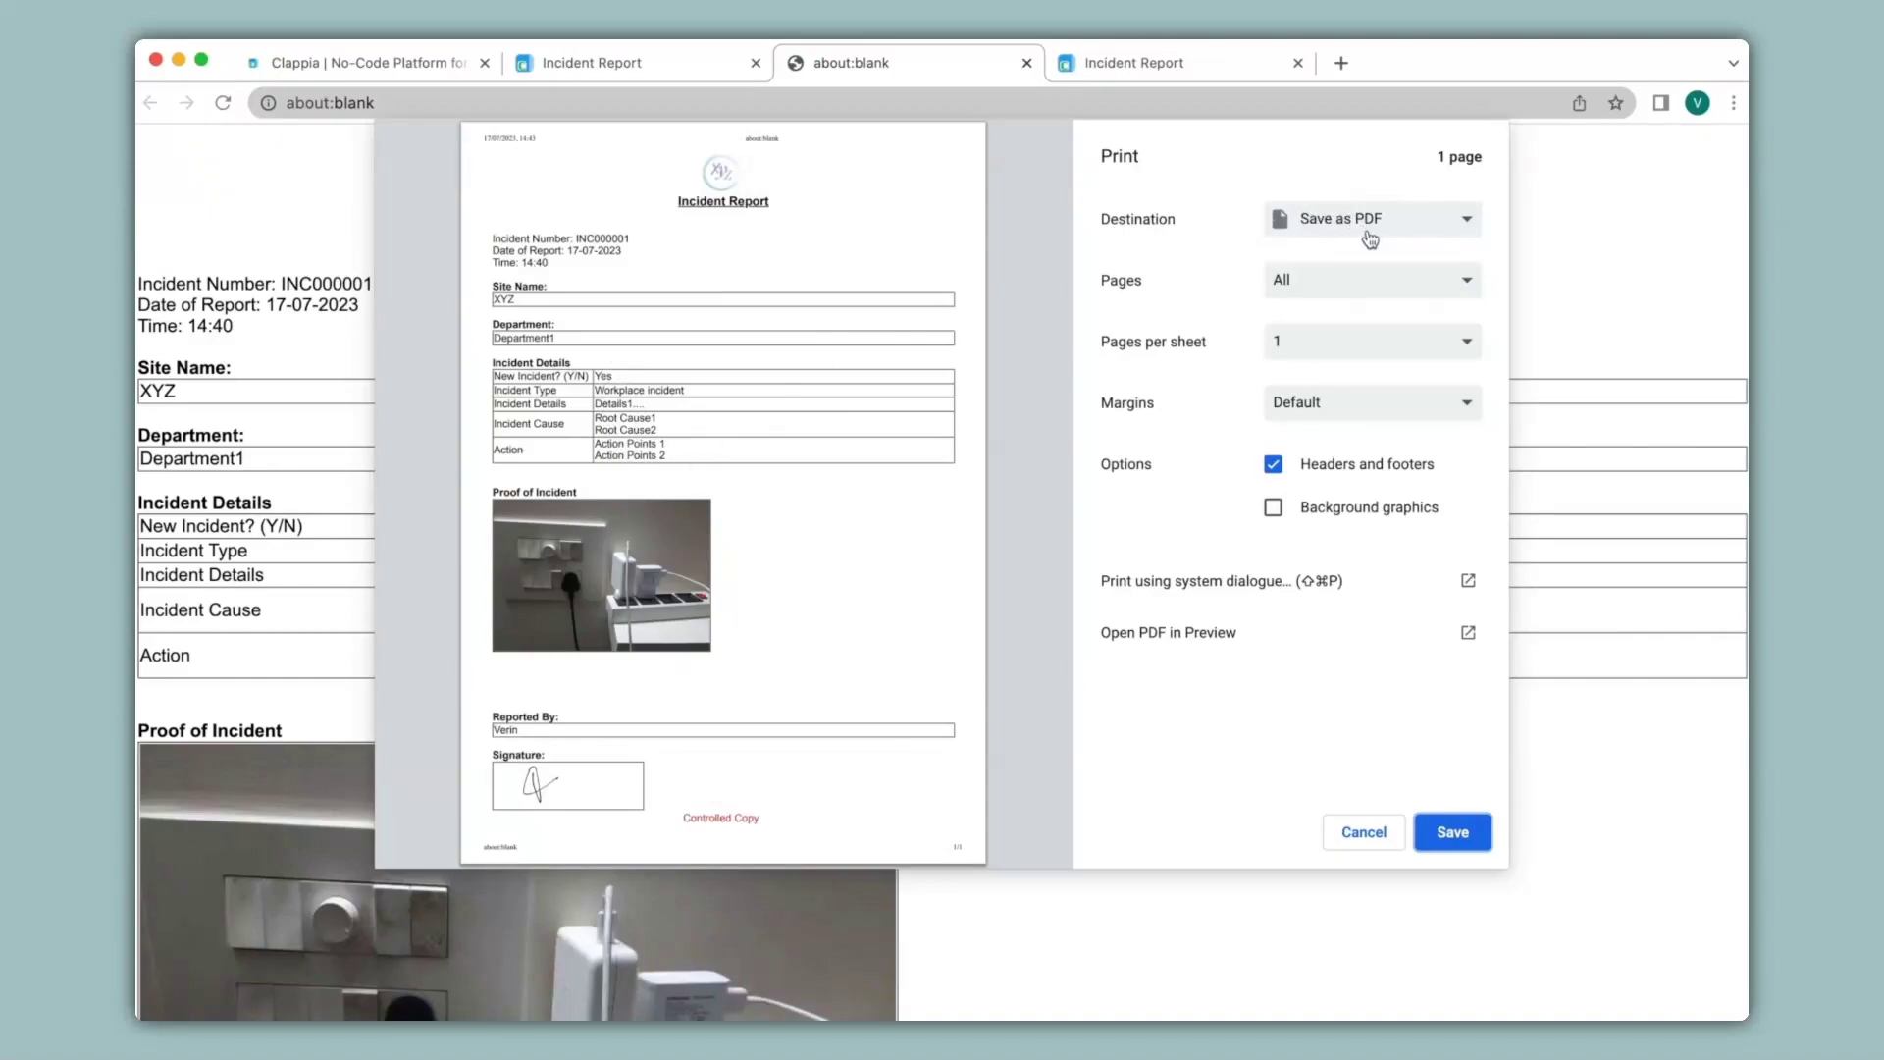
pyautogui.click(1394, 839)
pyautogui.scroll(-10, 1395, 841)
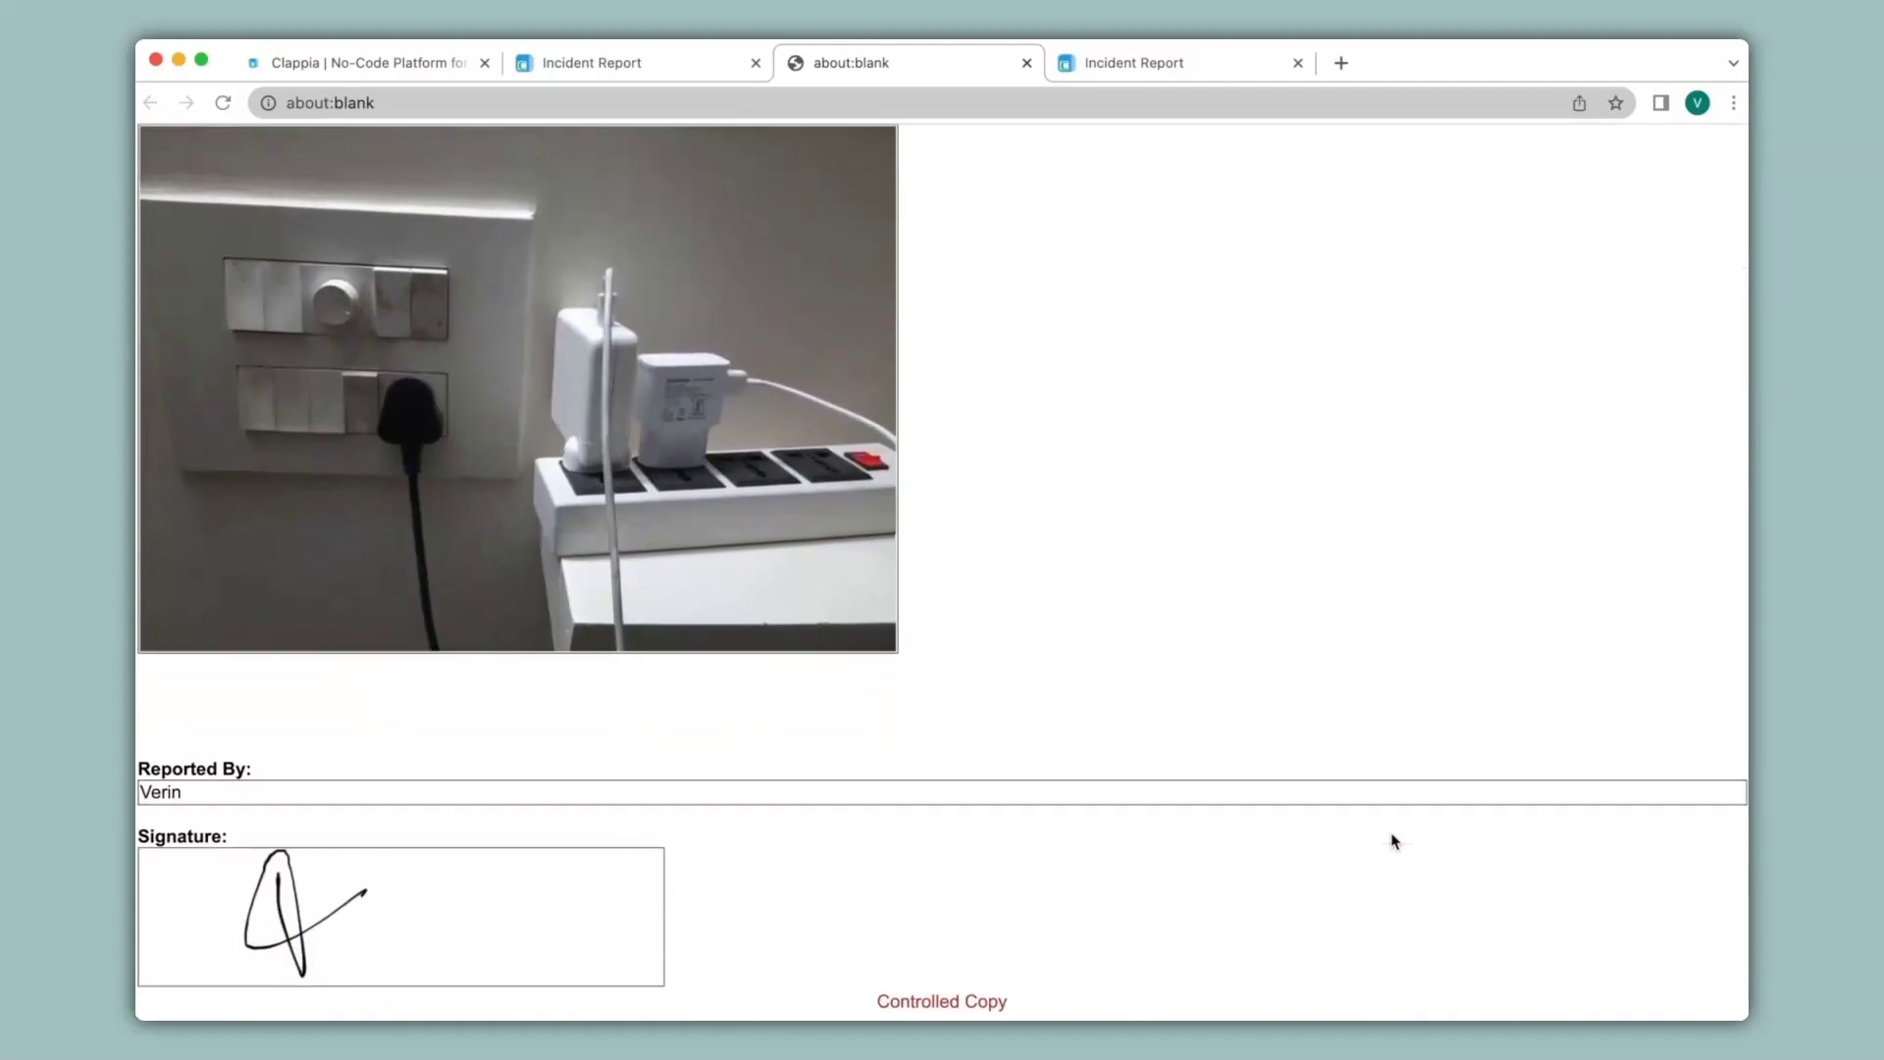
pyautogui.click(1031, 65)
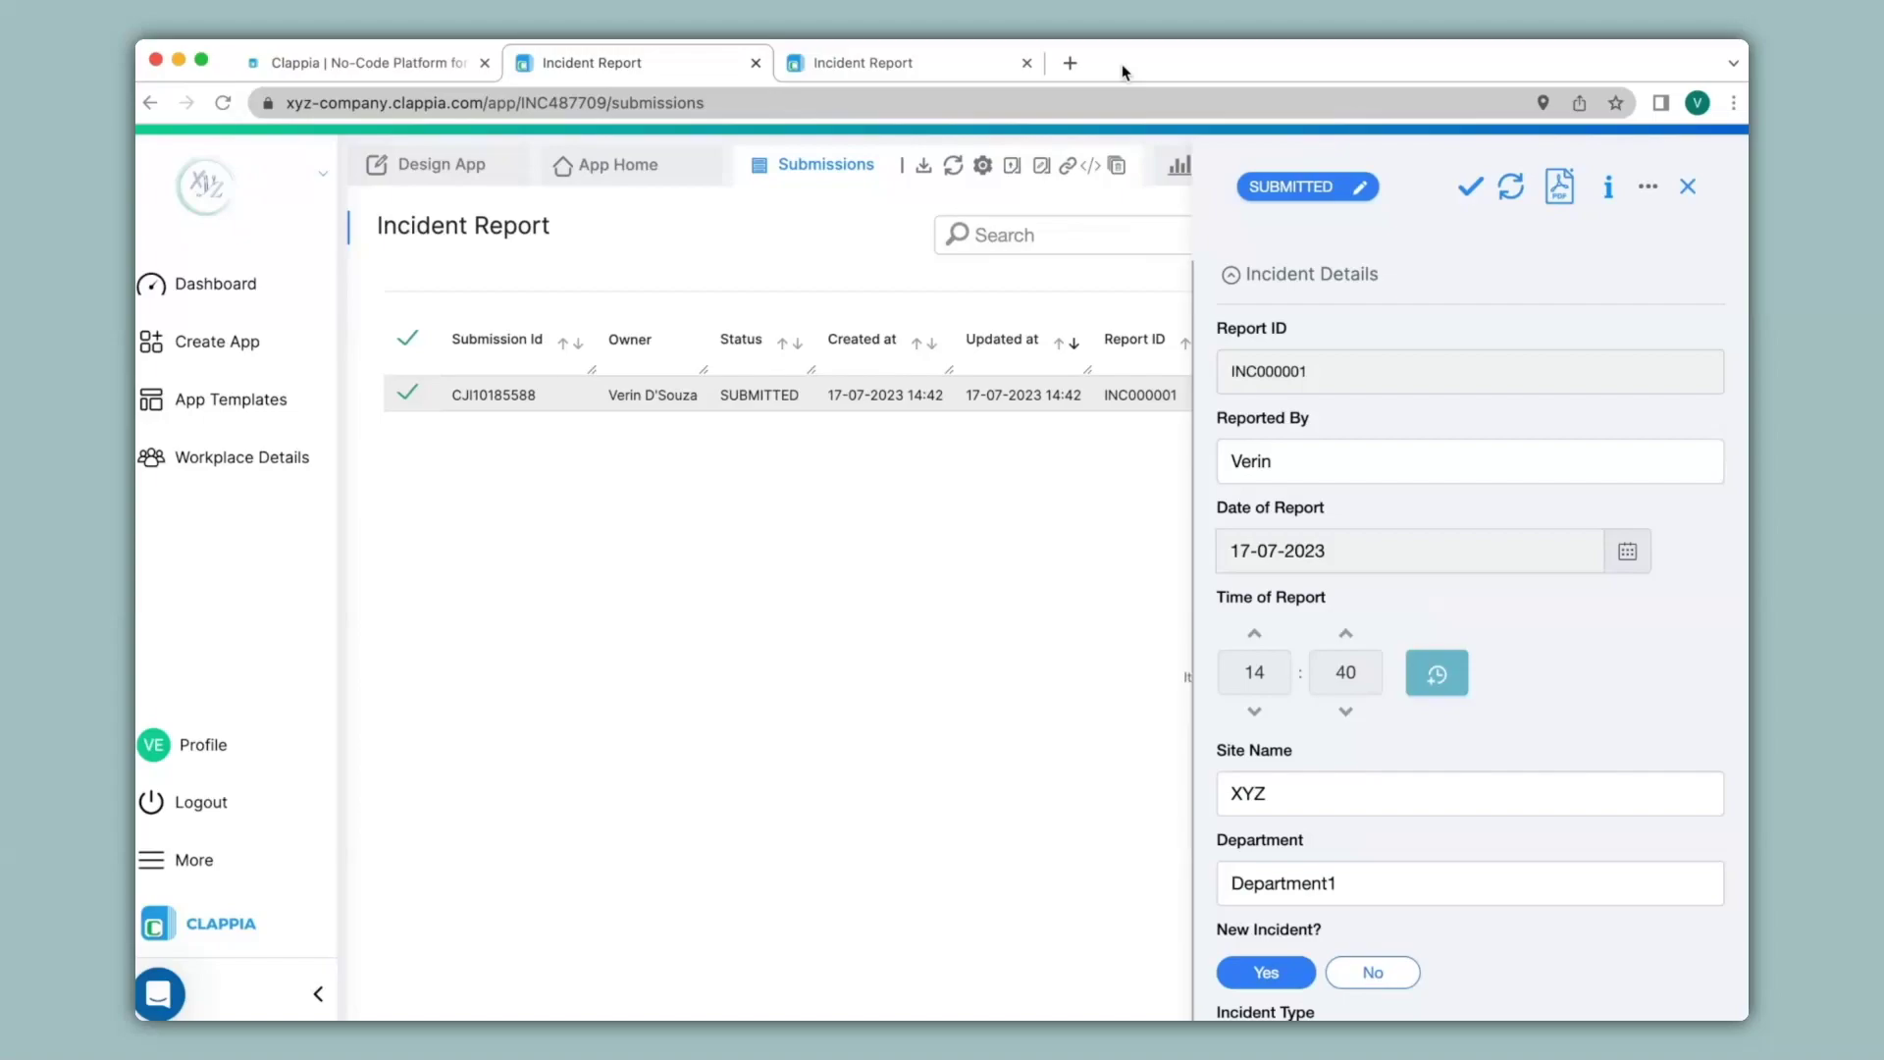
# In Design App > Workflows, add an Email step under Start with 'Include configured pdf' turned on
pyautogui.click(432, 167)
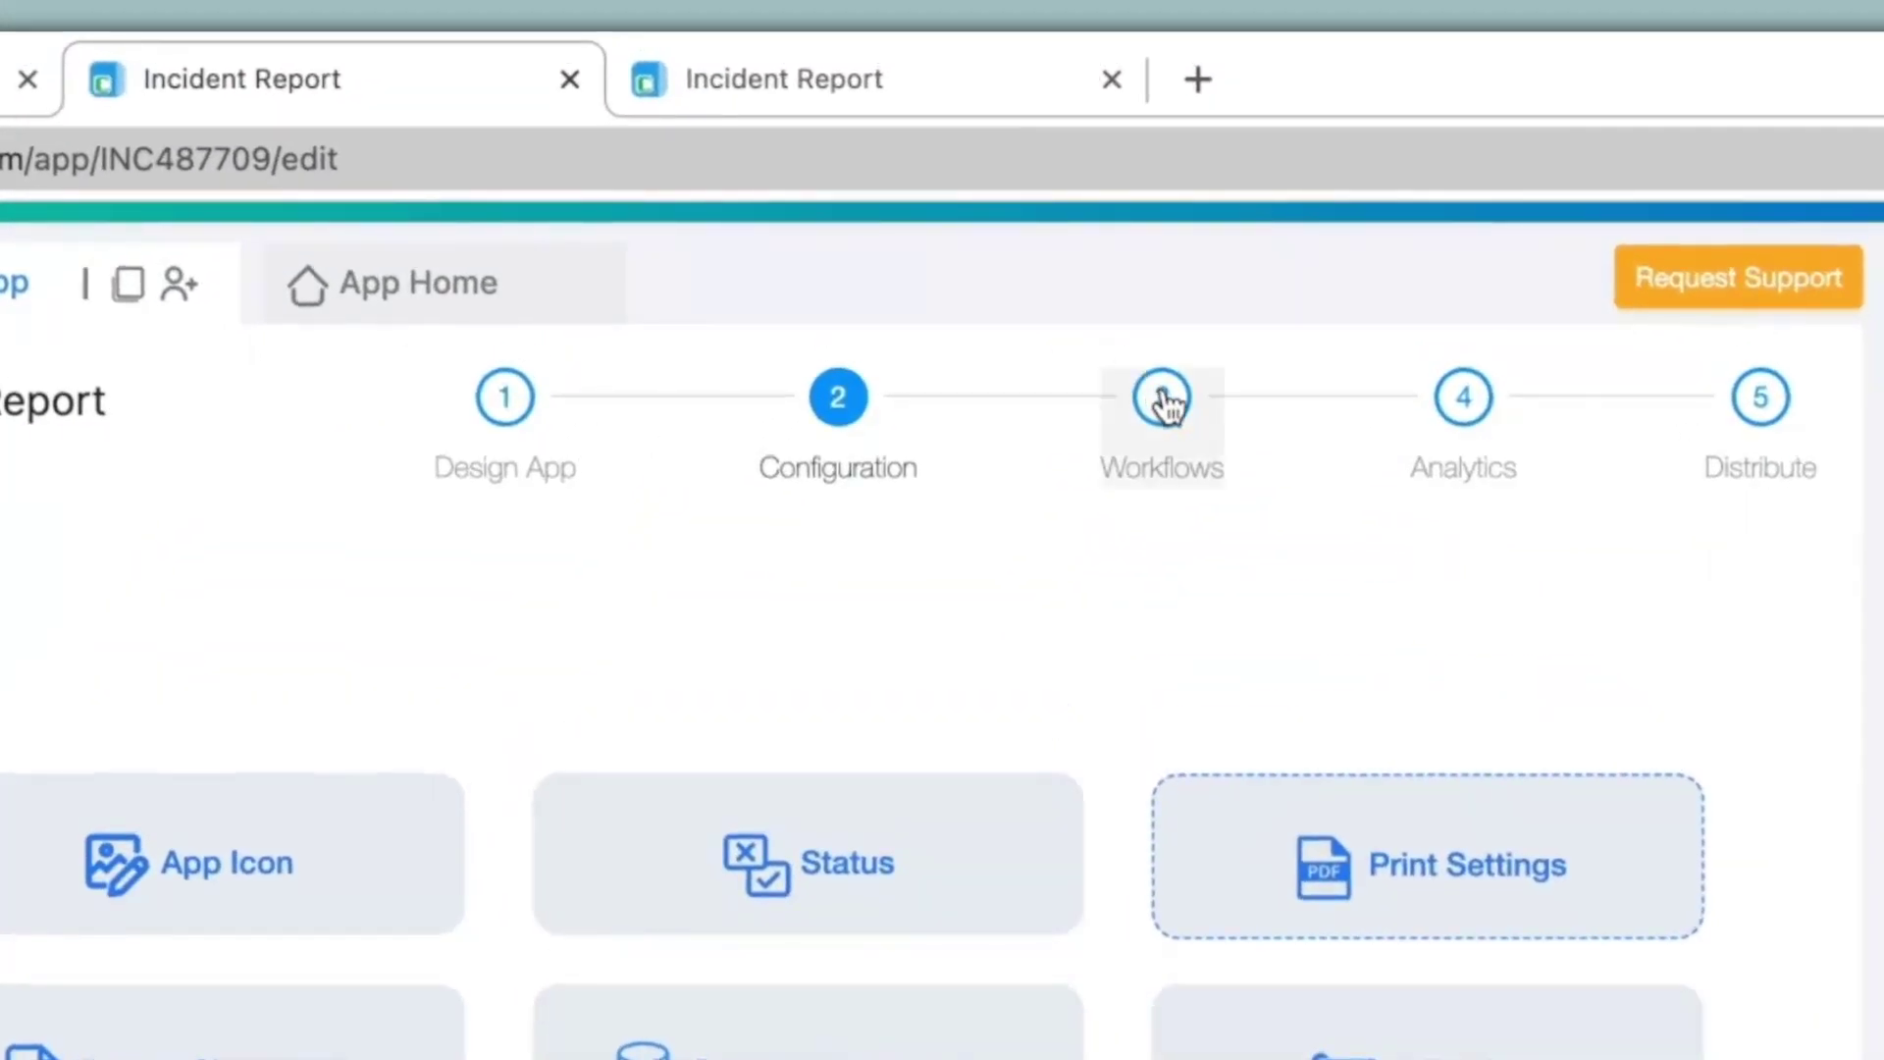
pyautogui.click(1109, 252)
pyautogui.click(818, 1010)
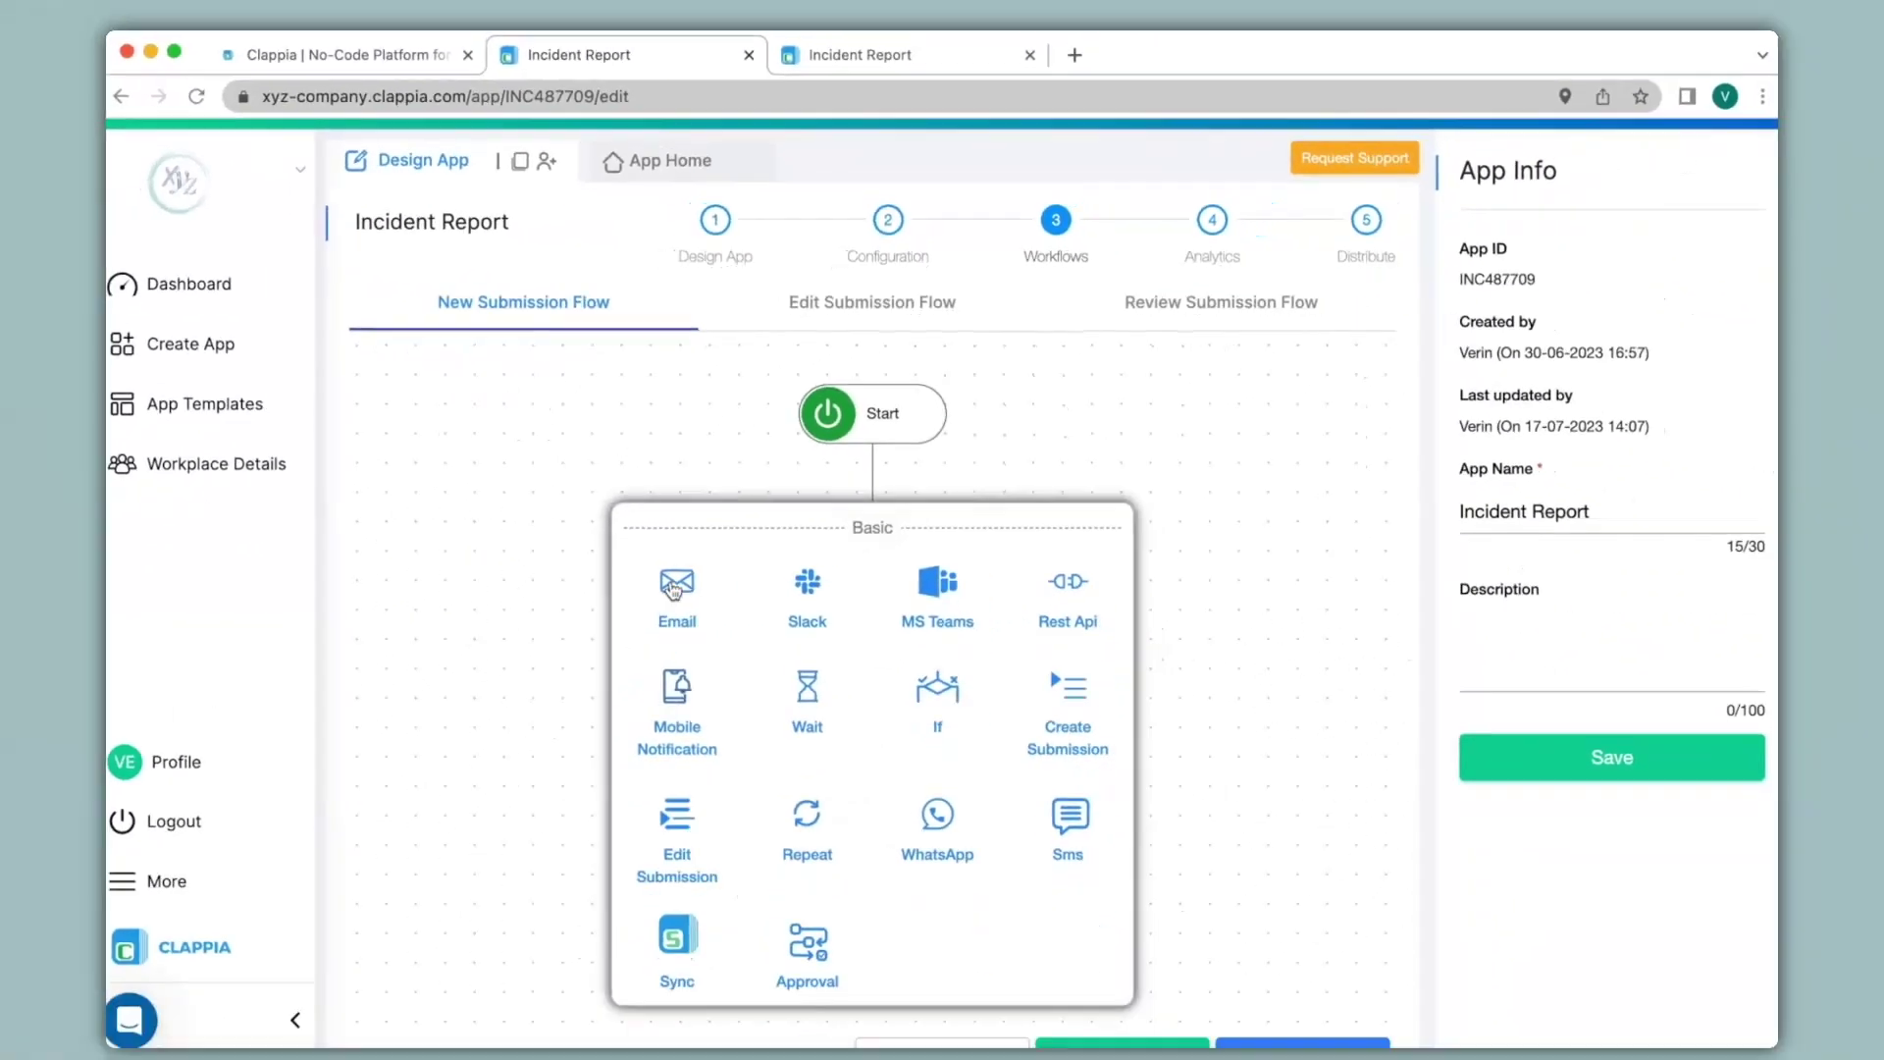
pyautogui.click(675, 587)
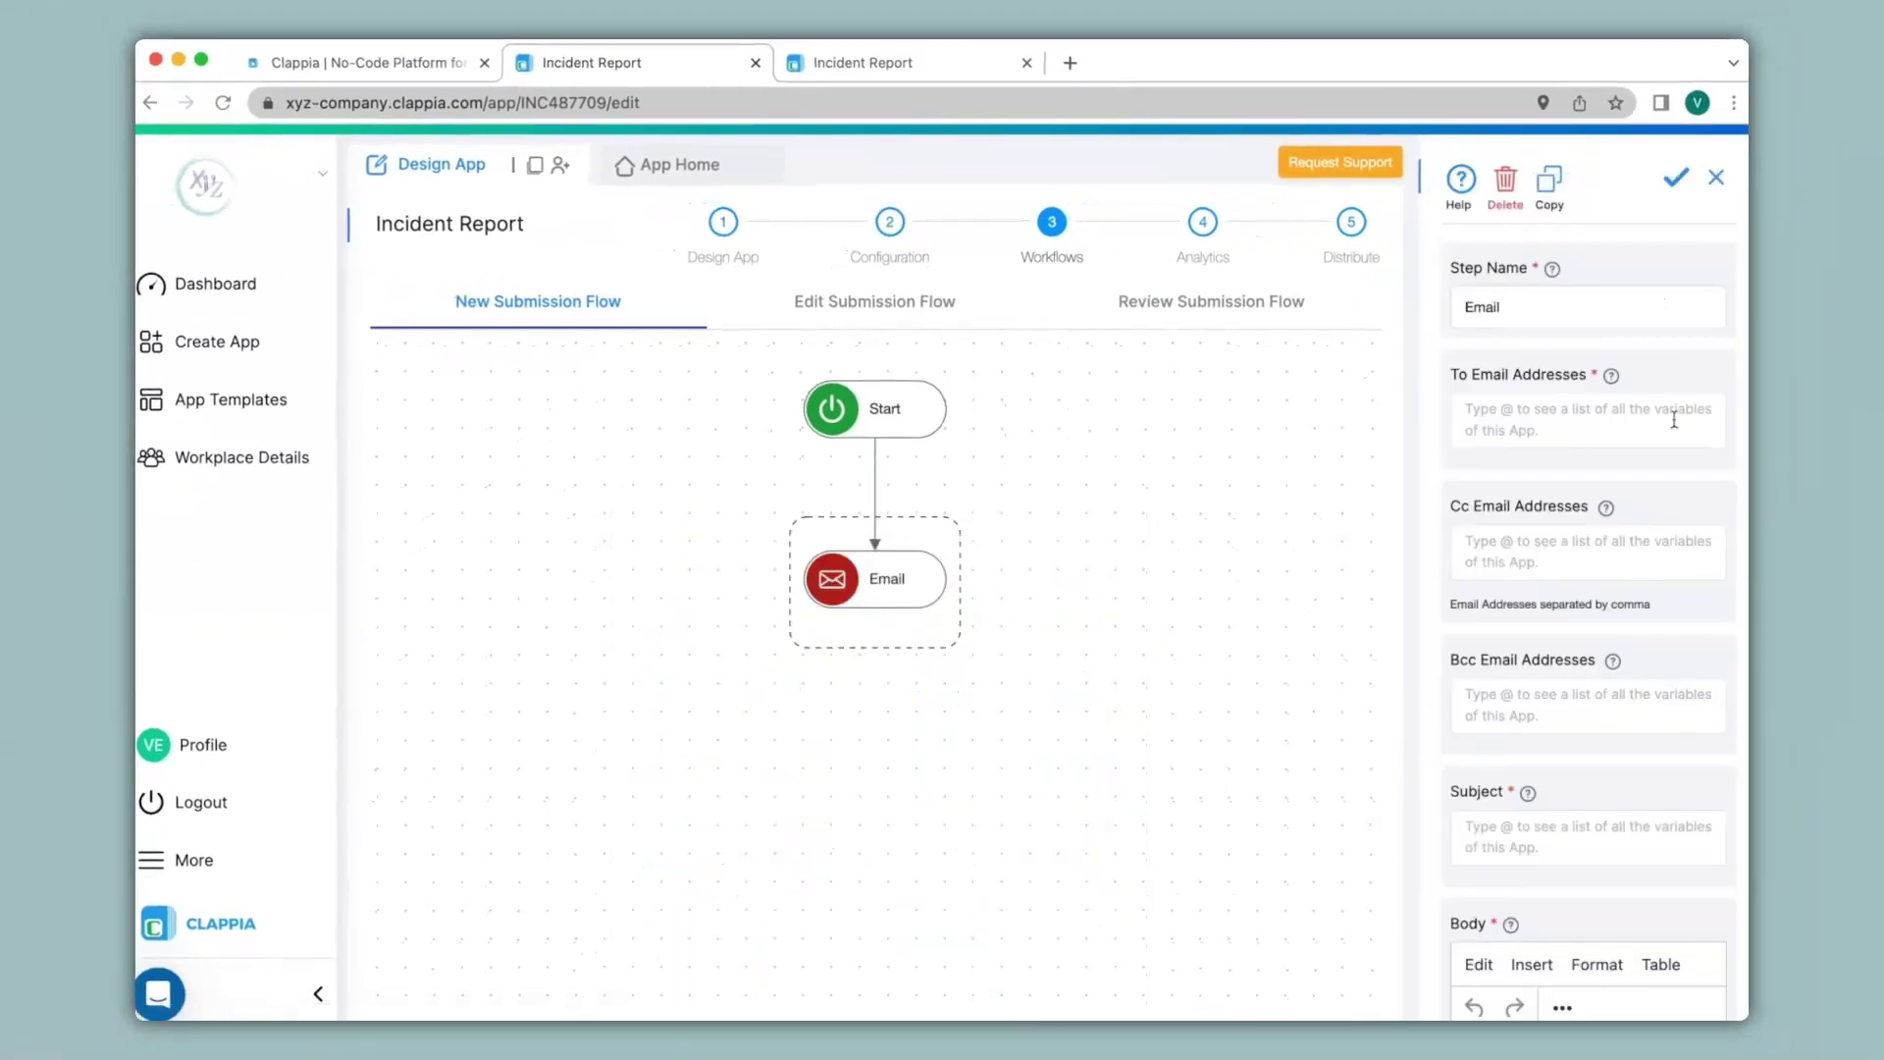
pyautogui.scroll(-8, 1675, 422)
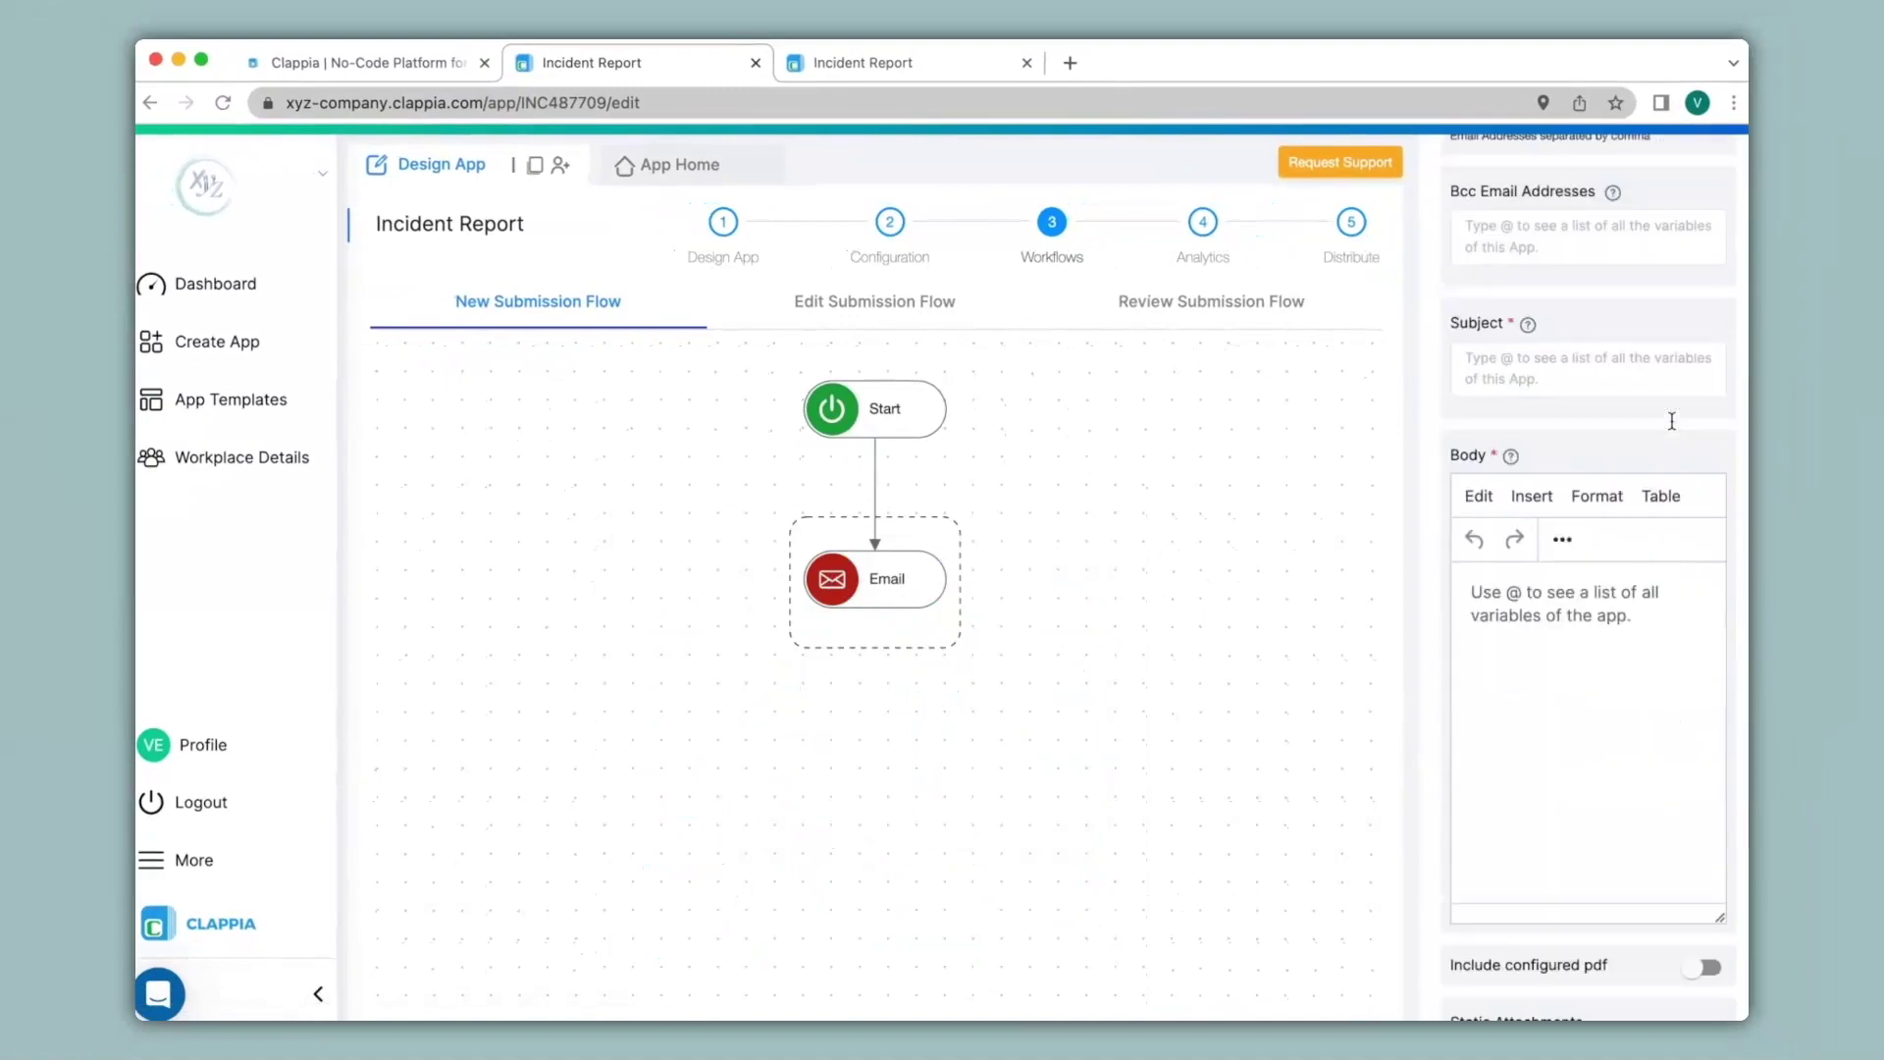
pyautogui.click(1699, 636)
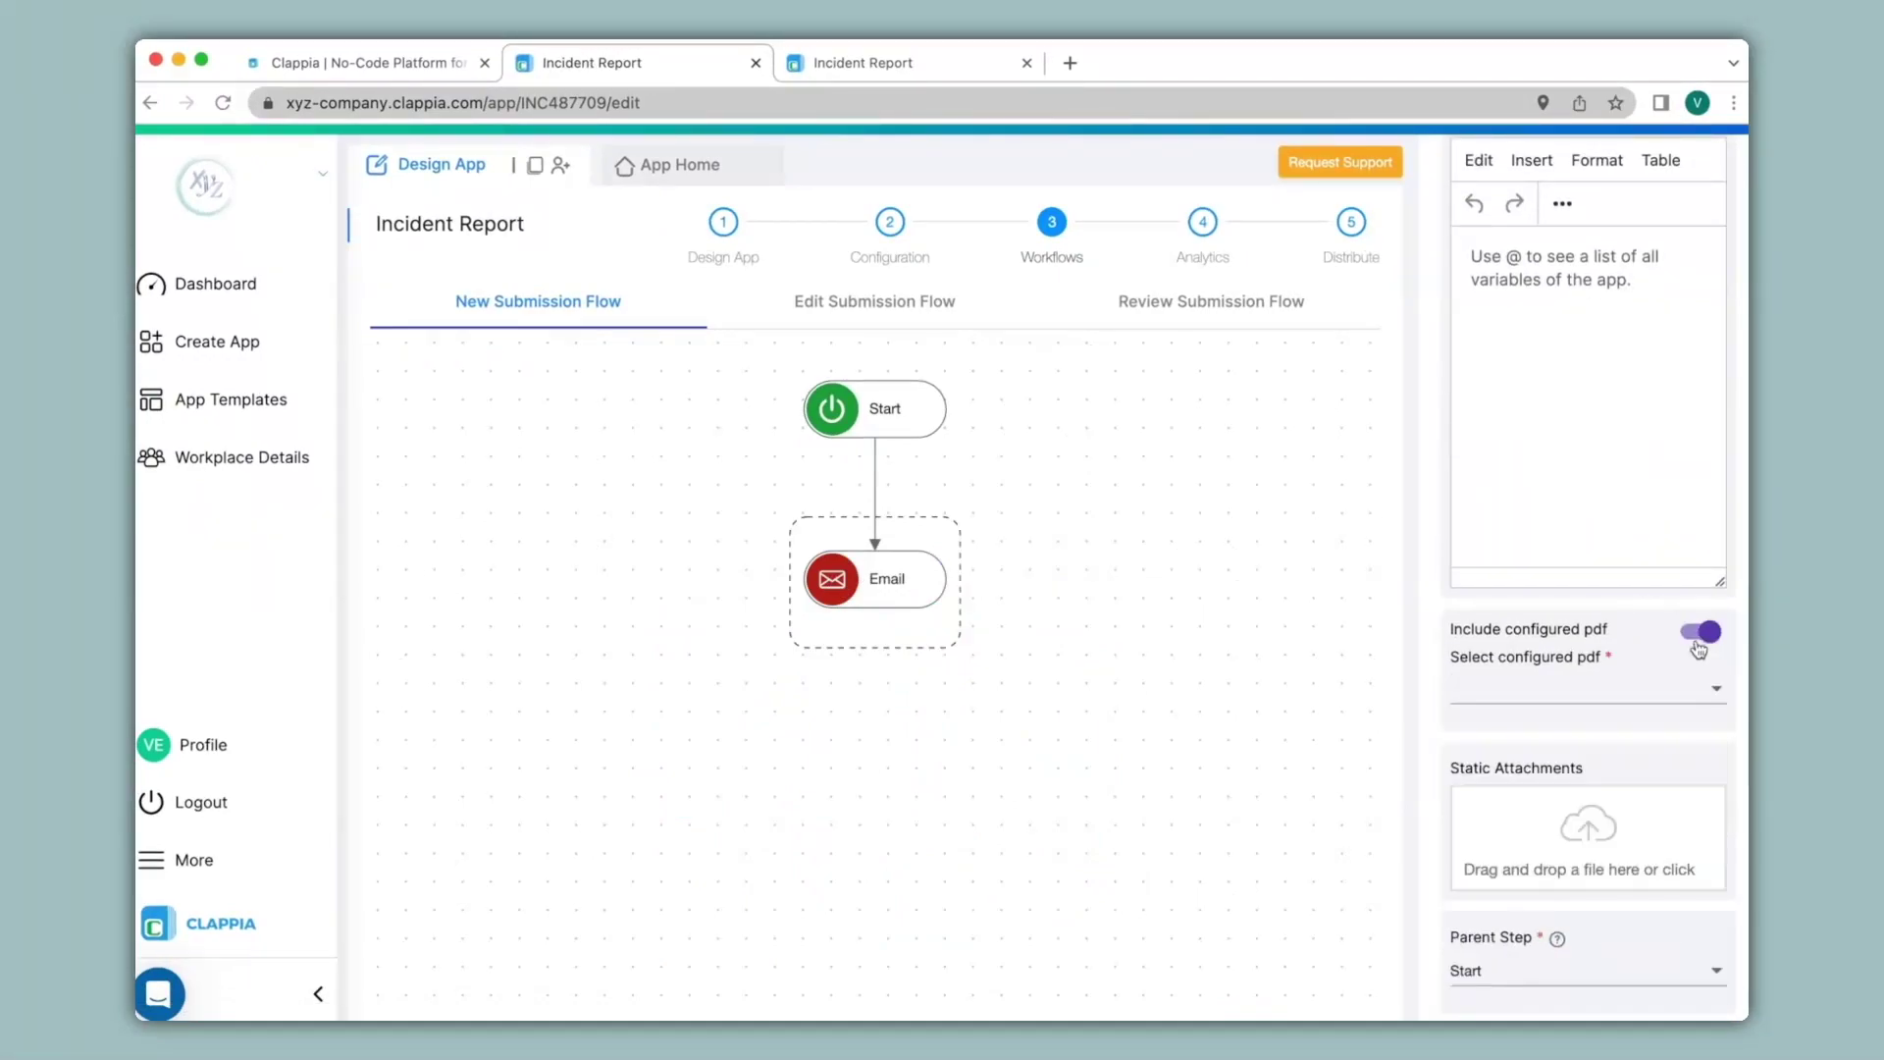